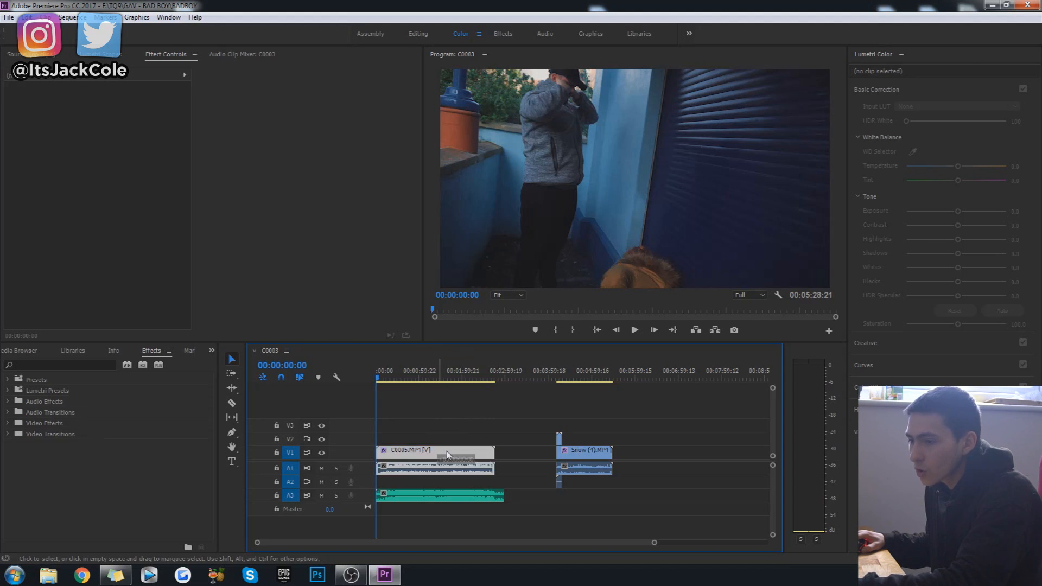
# Shift the C0005.MP4 clip later against the music track and move it back to the sequence start.
pyautogui.moveTo(442, 450); pyautogui.dragTo(451, 451)
pyautogui.click(428, 410)
pyautogui.moveTo(386, 379); pyautogui.dragTo(342, 383)
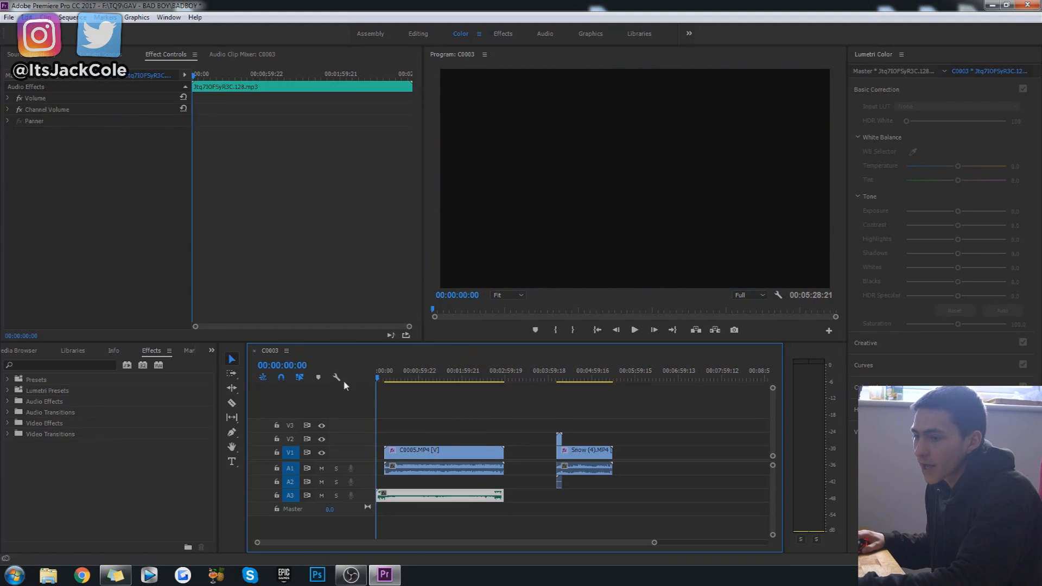
pyautogui.click(400, 404)
pyautogui.click(385, 378)
pyautogui.click(426, 417)
pyautogui.moveTo(446, 454); pyautogui.dragTo(441, 449)
pyautogui.click(461, 420)
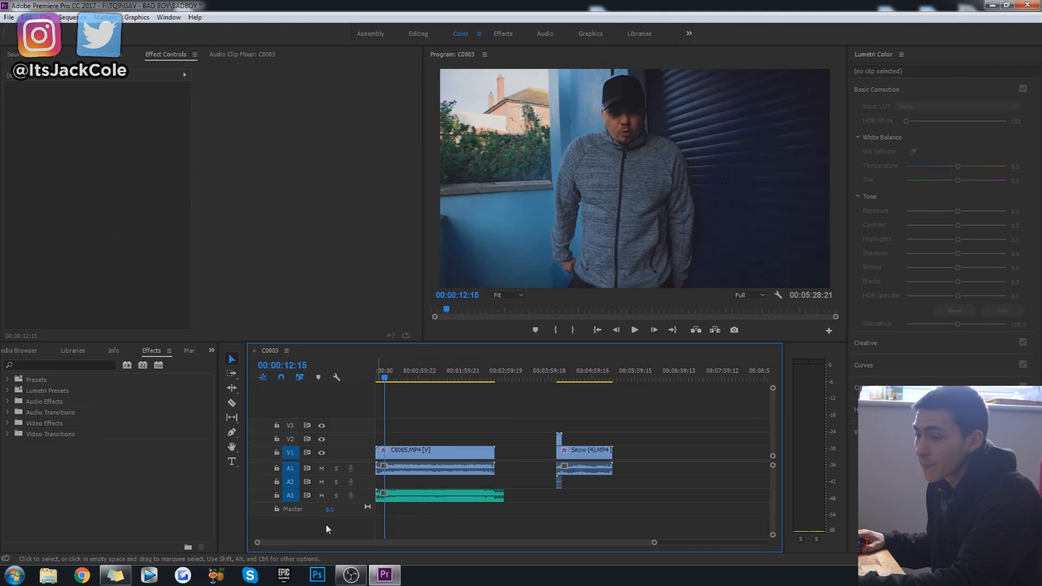
# Play and scrub the opening of C0005.MP4 to examine how the performance lines up with the music track.
pyautogui.moveTo(257, 542); pyautogui.dragTo(339, 551)
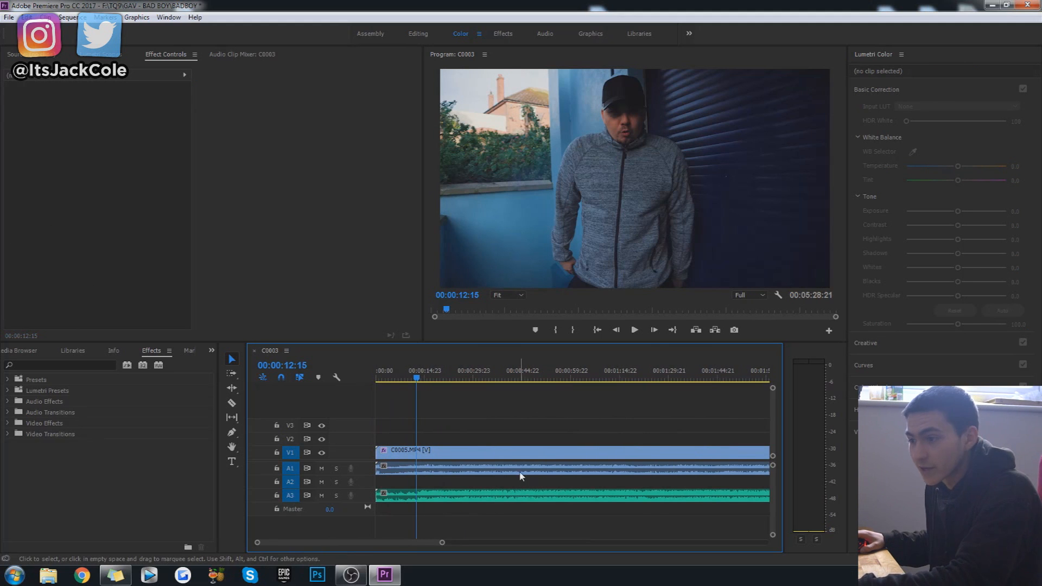
pyautogui.moveTo(442, 543); pyautogui.dragTo(546, 542)
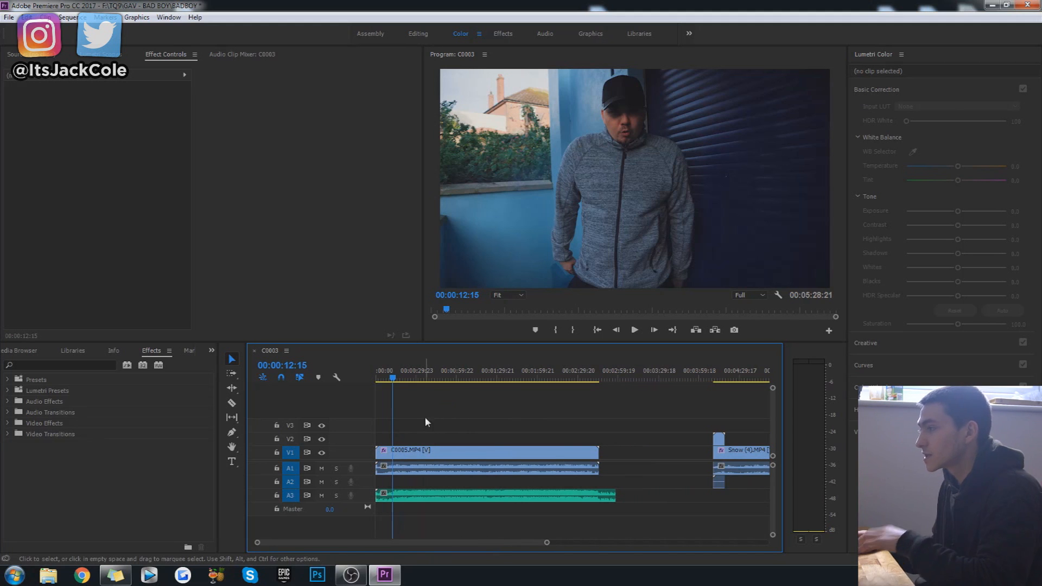
pyautogui.click(393, 377)
pyautogui.moveTo(391, 376); pyautogui.dragTo(394, 373)
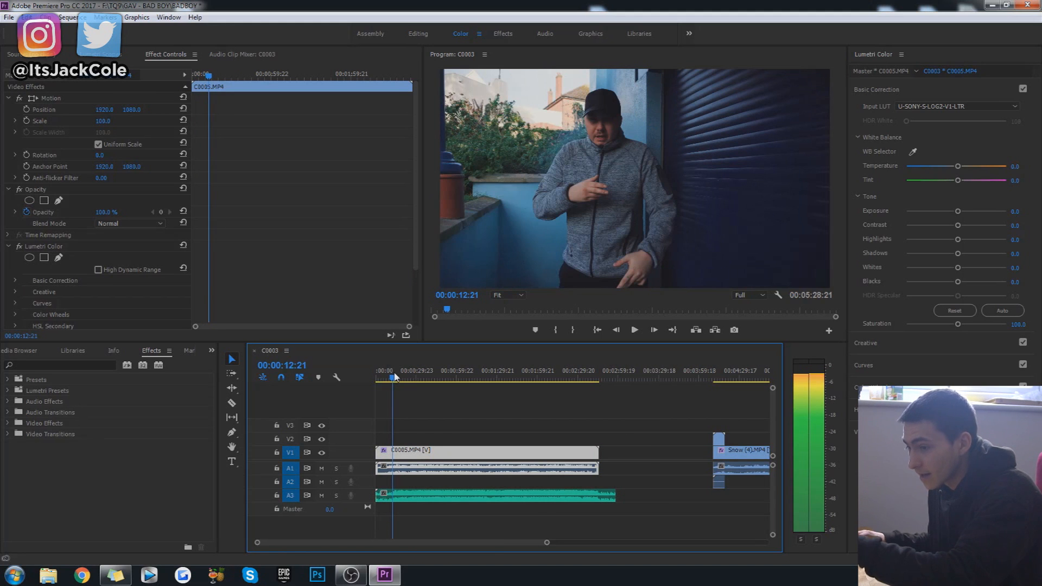
pyautogui.click(473, 409)
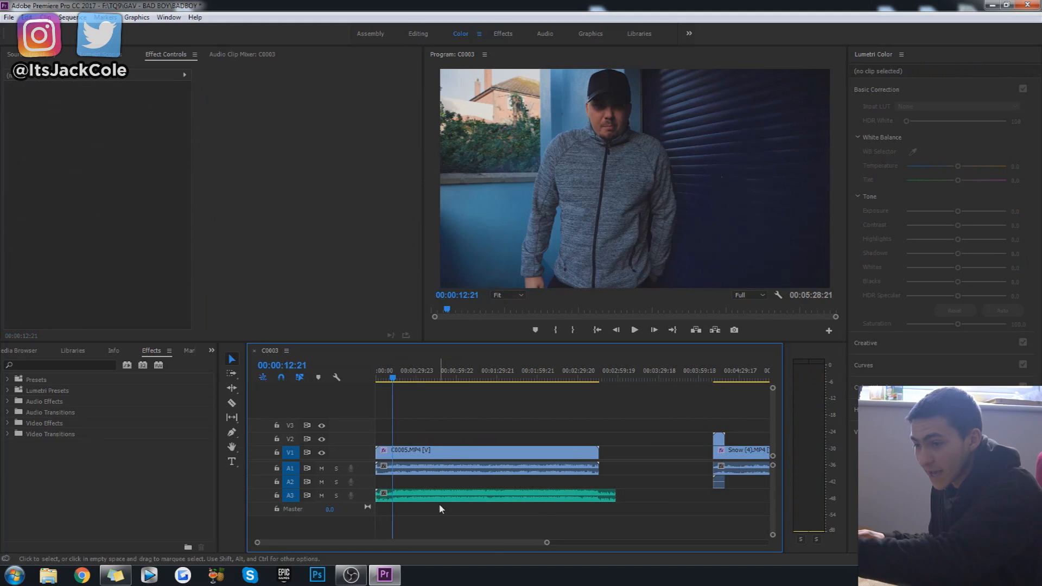
pyautogui.click(432, 452)
pyautogui.click(502, 422)
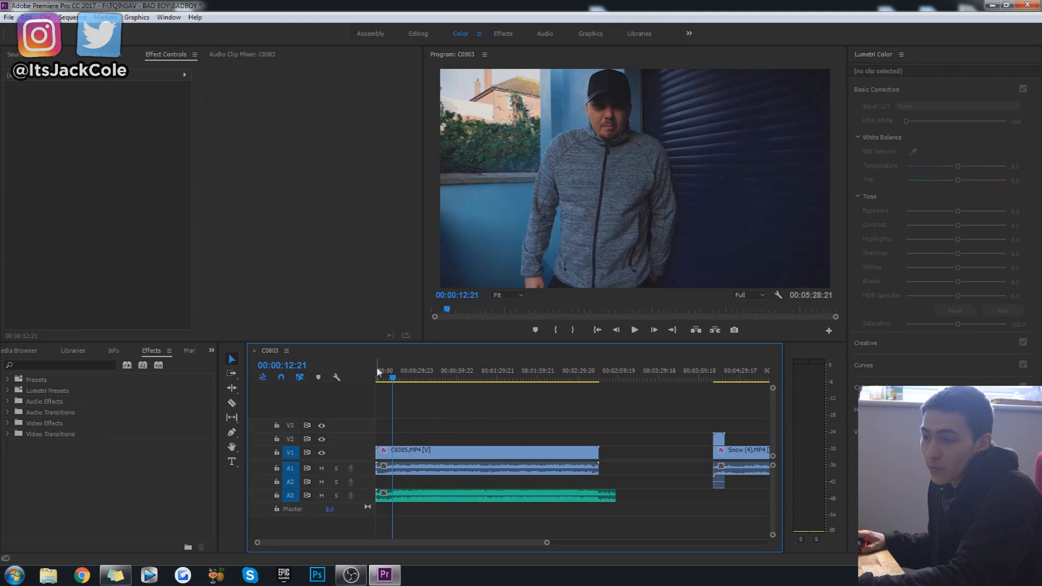
pyautogui.moveTo(378, 369); pyautogui.dragTo(347, 378)
pyautogui.click(379, 379)
pyautogui.moveTo(379, 383); pyautogui.dragTo(387, 385)
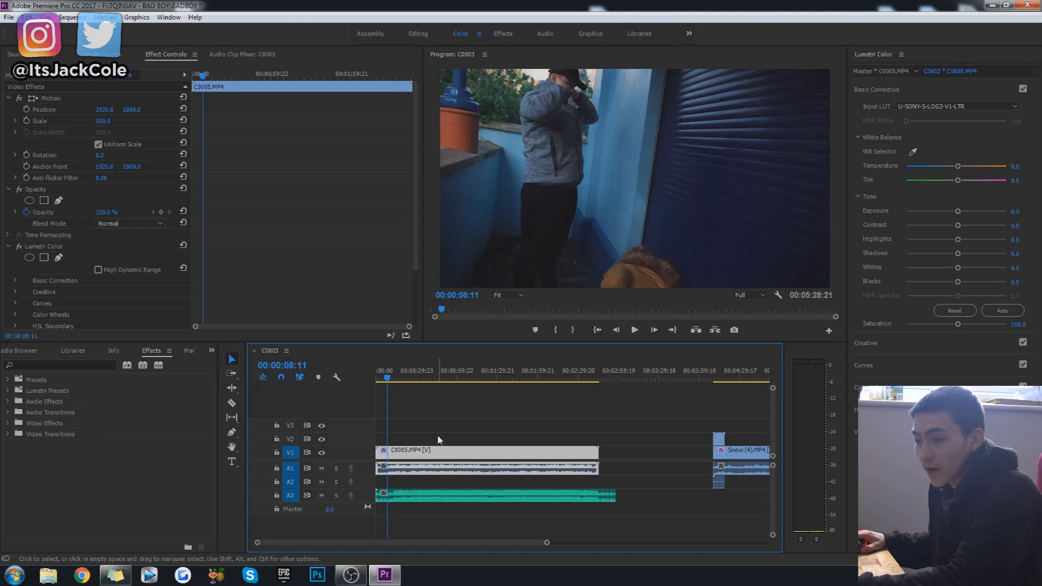
pyautogui.click(446, 421)
# Synchronize the C0005.MP4 clip with the music clip on A3, using Audio as the synchronize point with track channel 1.
pyautogui.click(431, 453)
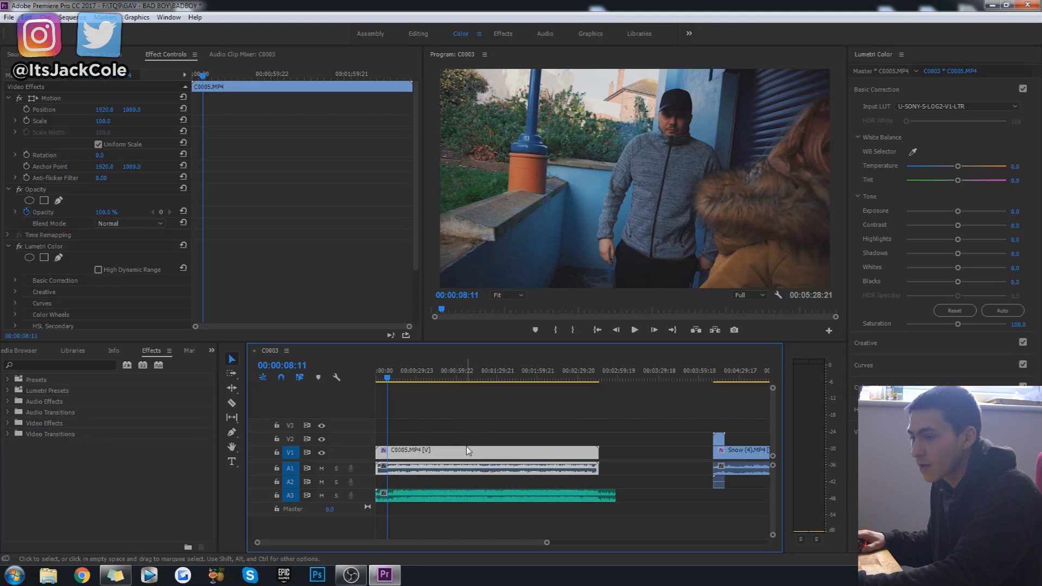
pyautogui.keyDown('shift'); pyautogui.click(407, 496); pyautogui.keyUp('shift')
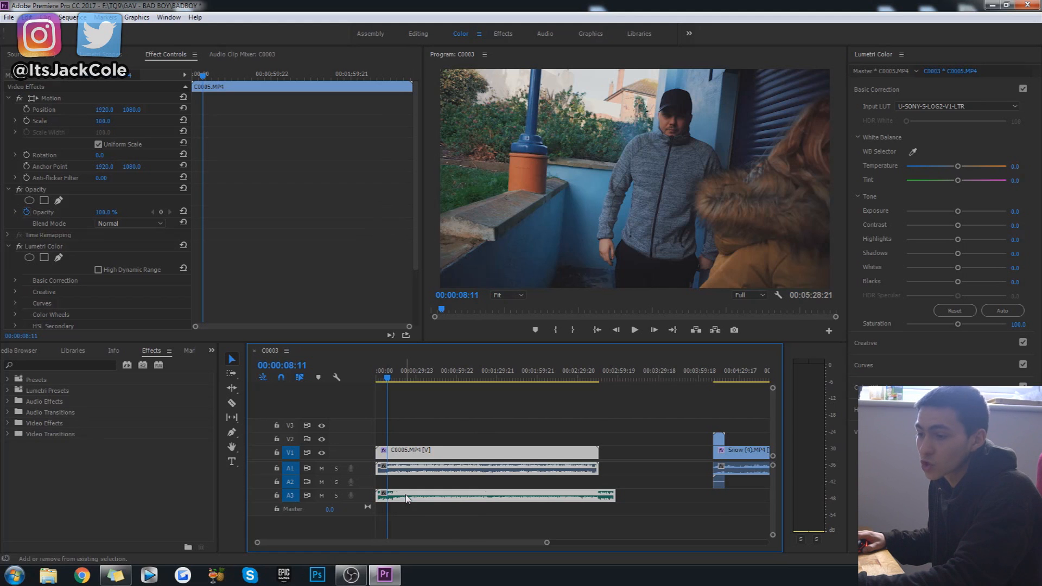
pyautogui.rightClick(409, 453)
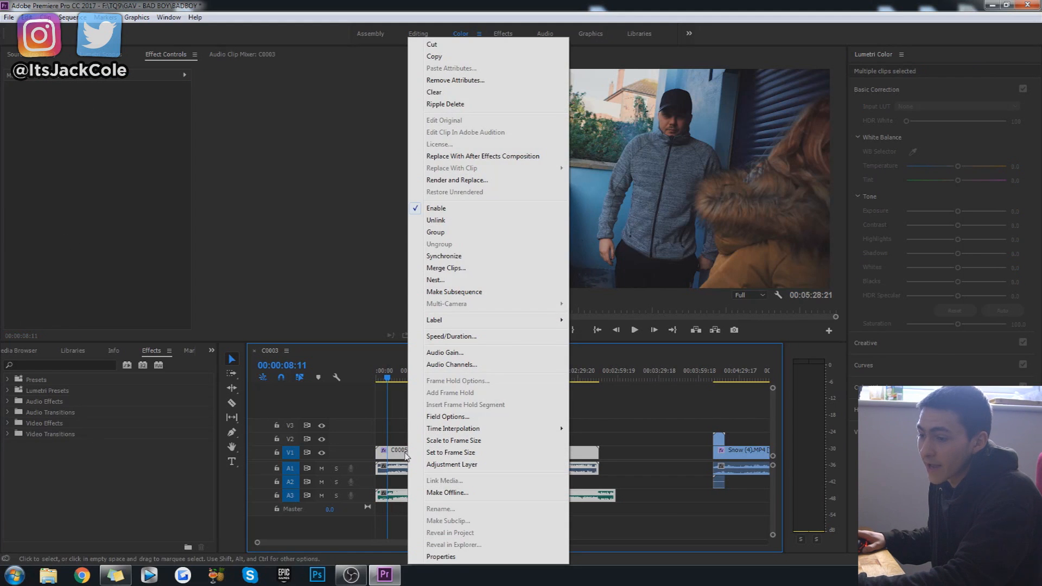
pyautogui.click(479, 256)
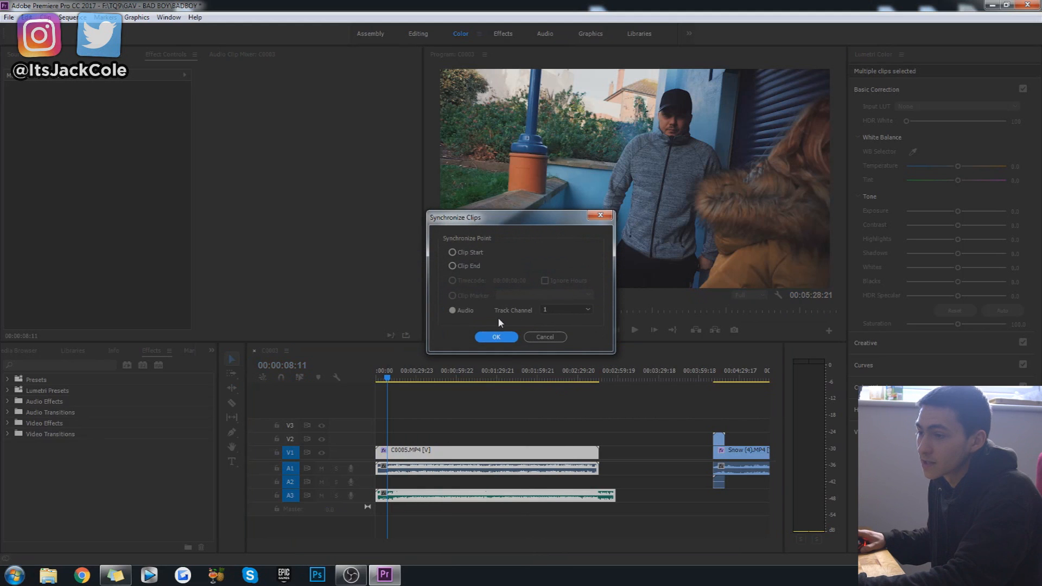
pyautogui.click(464, 310)
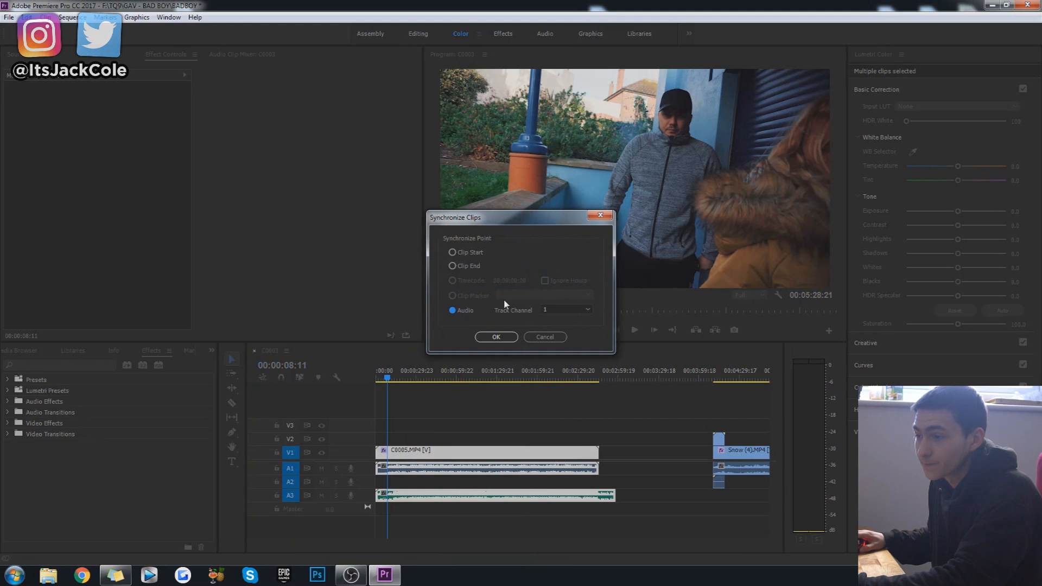
pyautogui.click(495, 336)
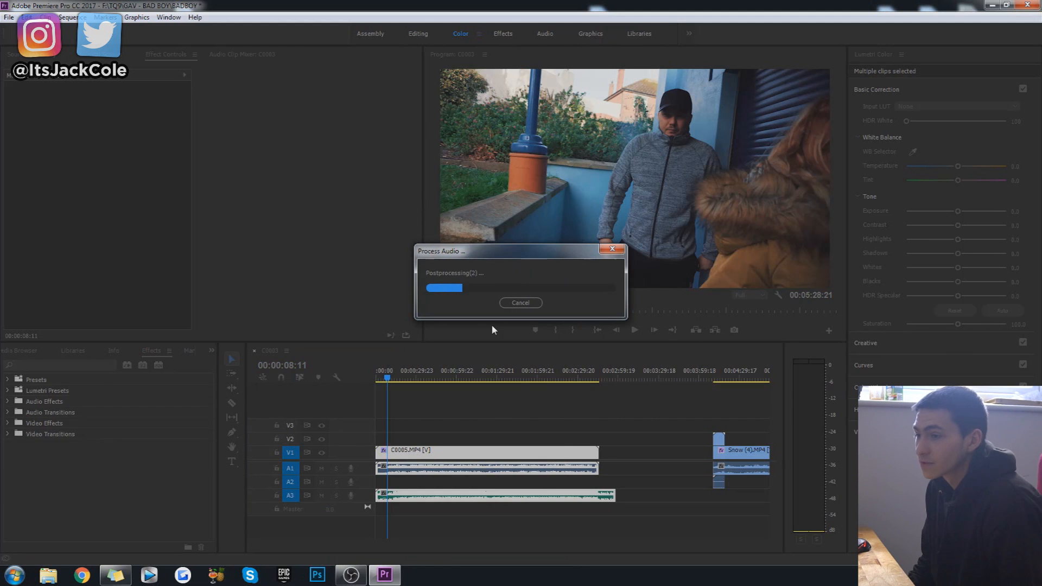
# Play the synchronized clip from 00:00:10:21 and mute its camera audio on track A1.
pyautogui.click(434, 410)
pyautogui.click(392, 378)
pyautogui.moveTo(392, 378); pyautogui.dragTo(391, 379)
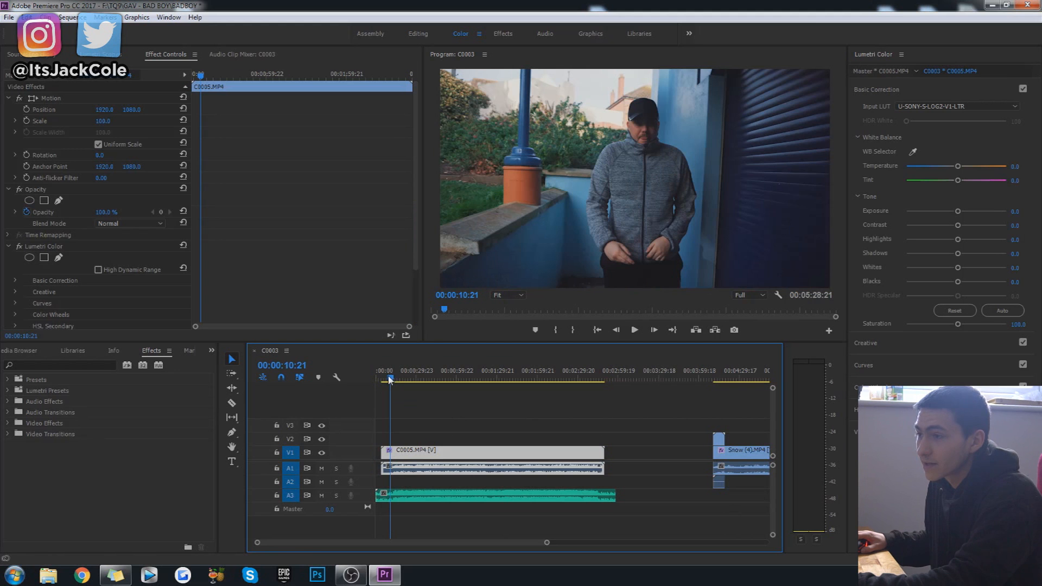
pyautogui.click(447, 412)
pyautogui.press('space')
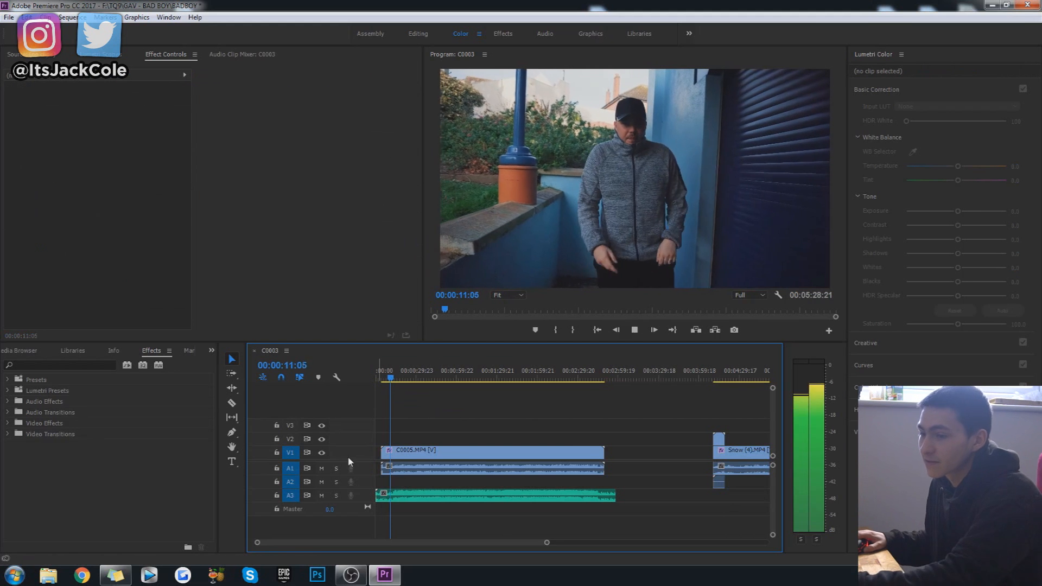
pyautogui.click(321, 468)
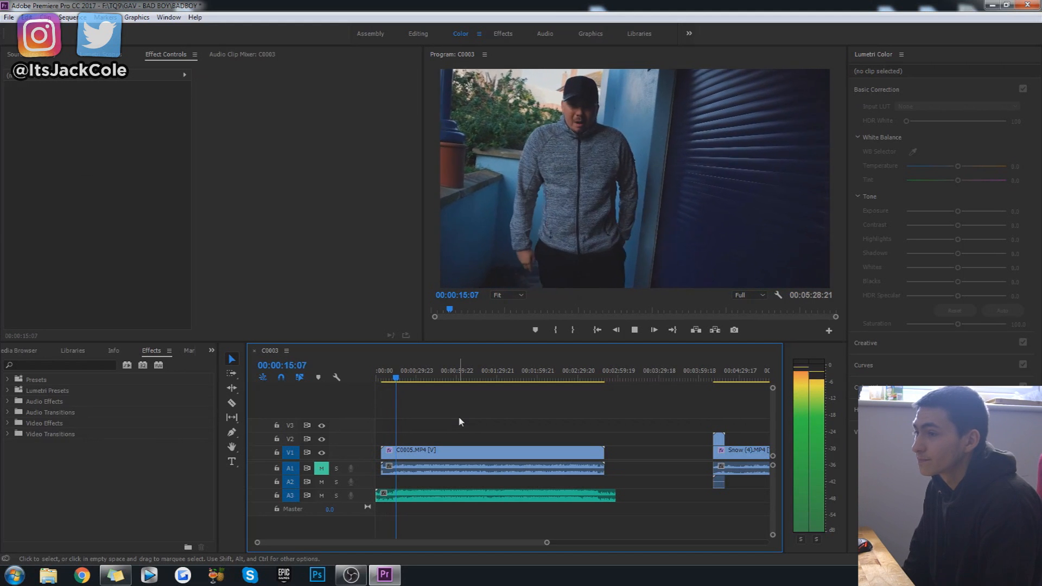
# Play a further passage of C0005.MP4 against the music alone to check the lip sync.
pyautogui.press('space')
pyautogui.moveTo(399, 376); pyautogui.dragTo(403, 379)
pyautogui.press('space')
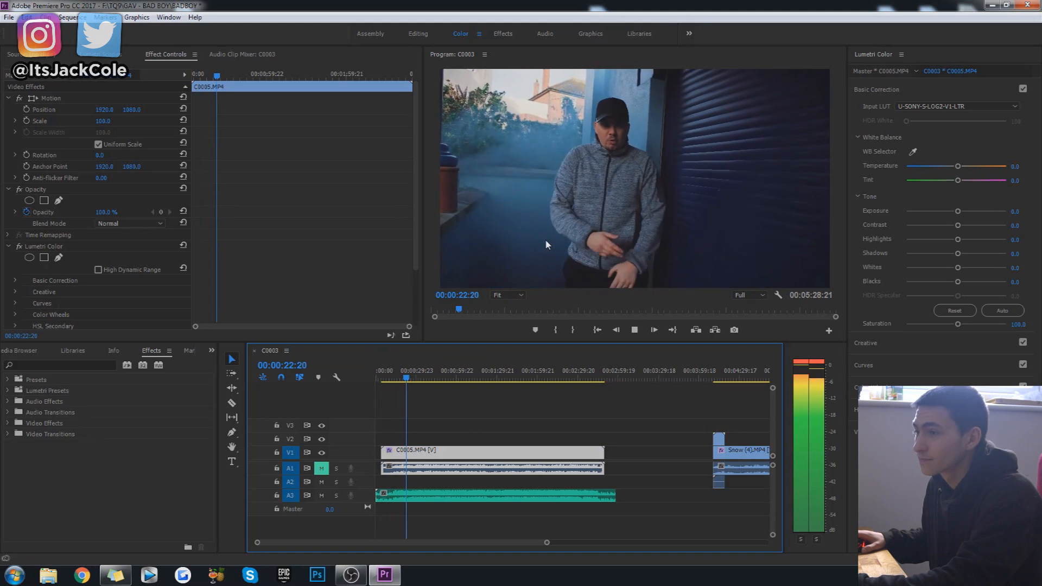
pyautogui.press('space')
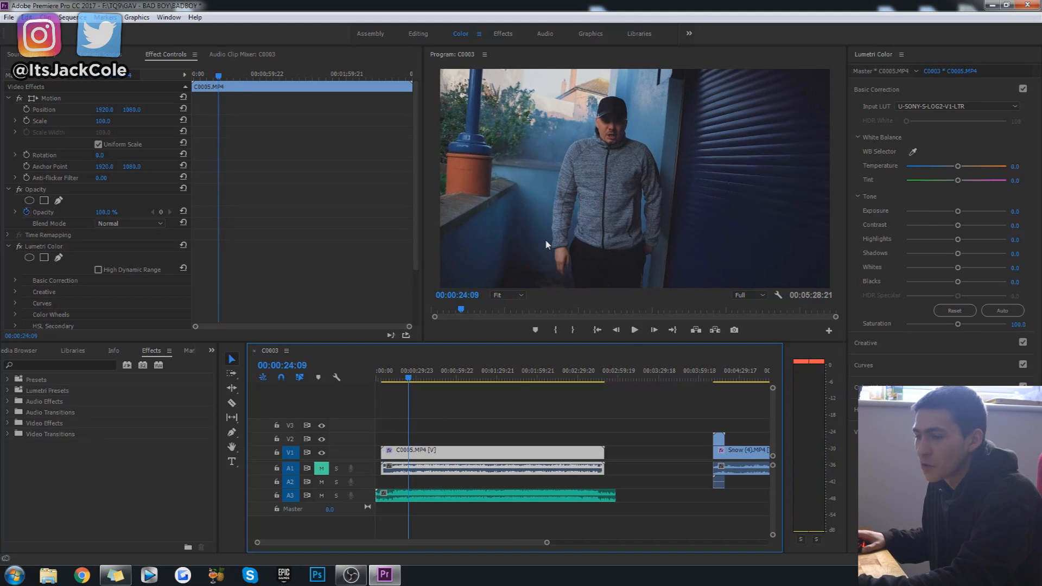
pyautogui.click(519, 417)
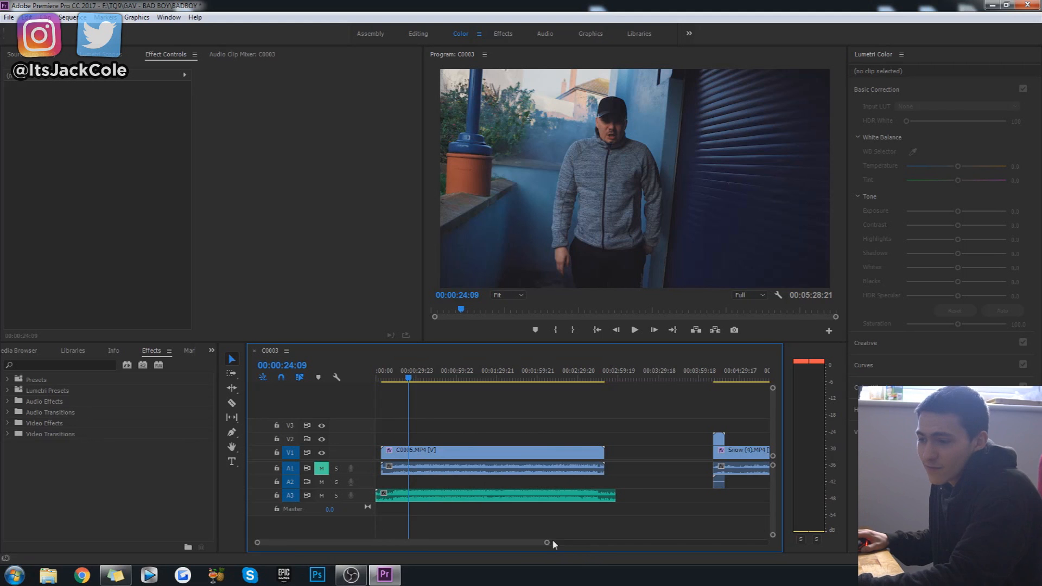
# Delete the short clip stacked on V2 above the start of Snow (4).MP4, together with its audio.
pyautogui.moveTo(546, 542); pyautogui.dragTo(621, 542)
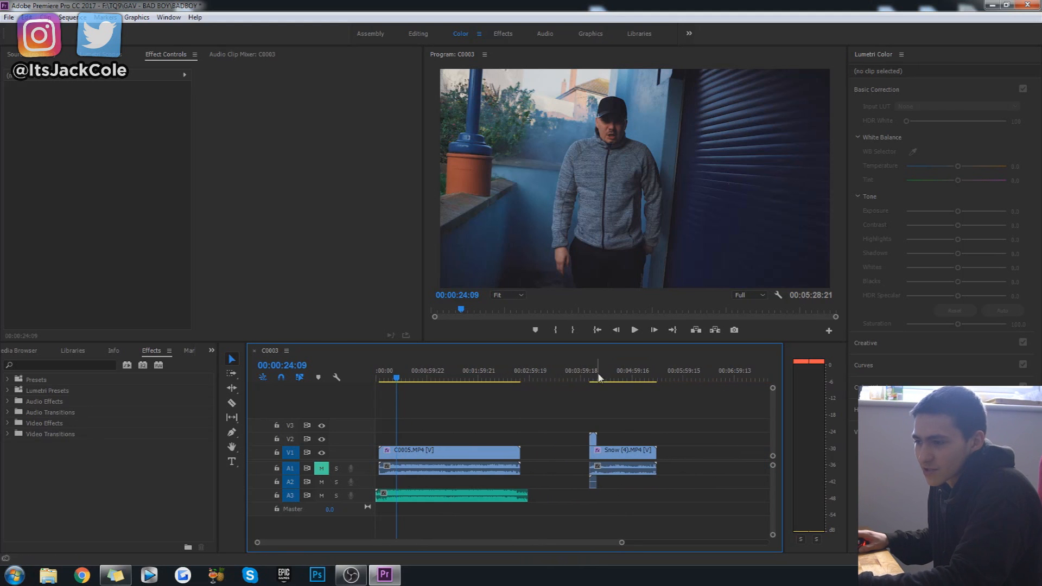
pyautogui.click(592, 439)
pyautogui.press('Delete')
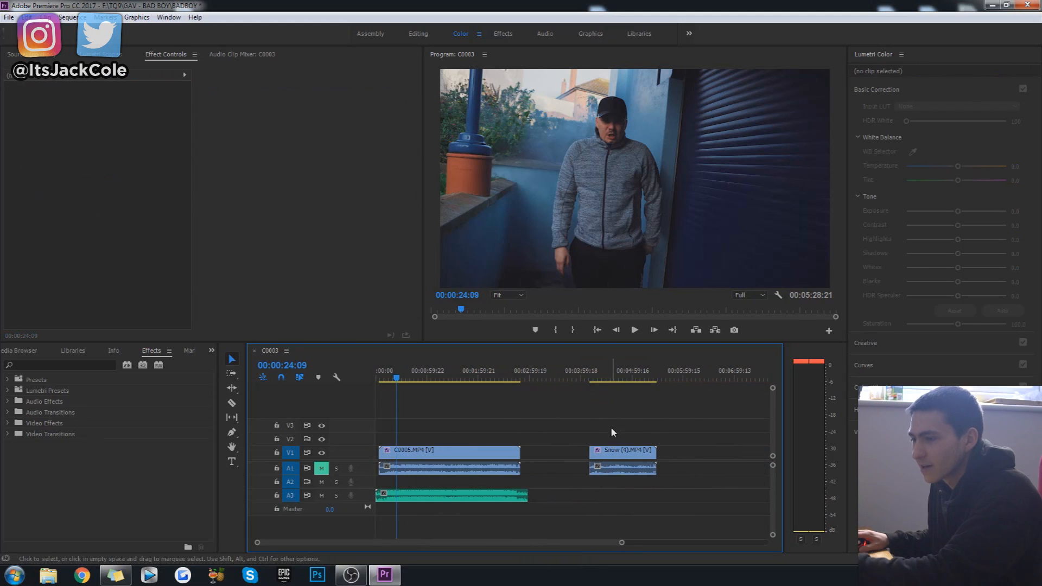
# Move the Snow (4).MP4 clip about 12 seconds earlier and park the playhead at its new start, 00:03:58:13.
pyautogui.click(590, 375)
pyautogui.click(603, 402)
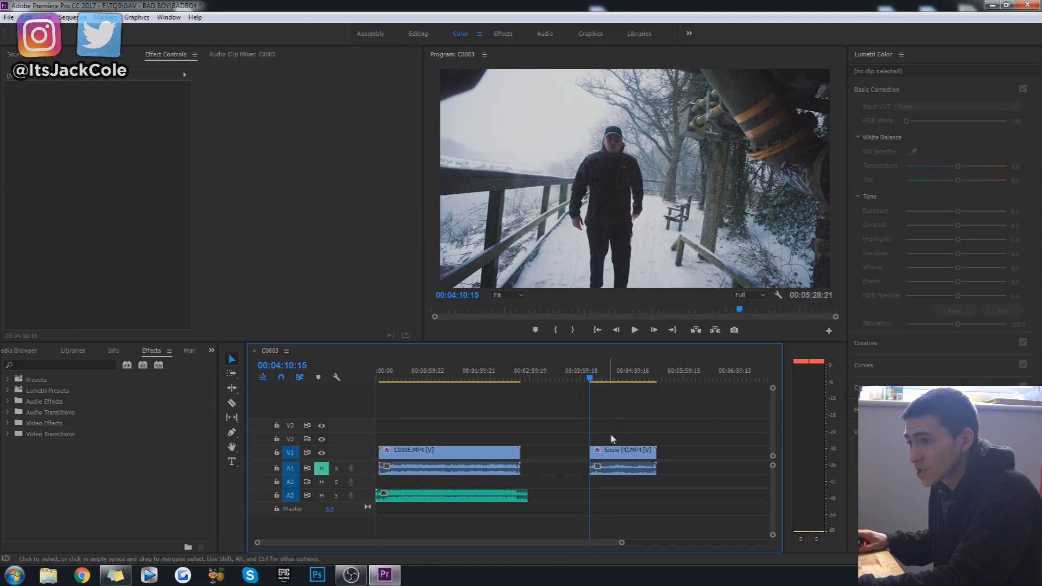
pyautogui.moveTo(623, 451); pyautogui.dragTo(612, 453)
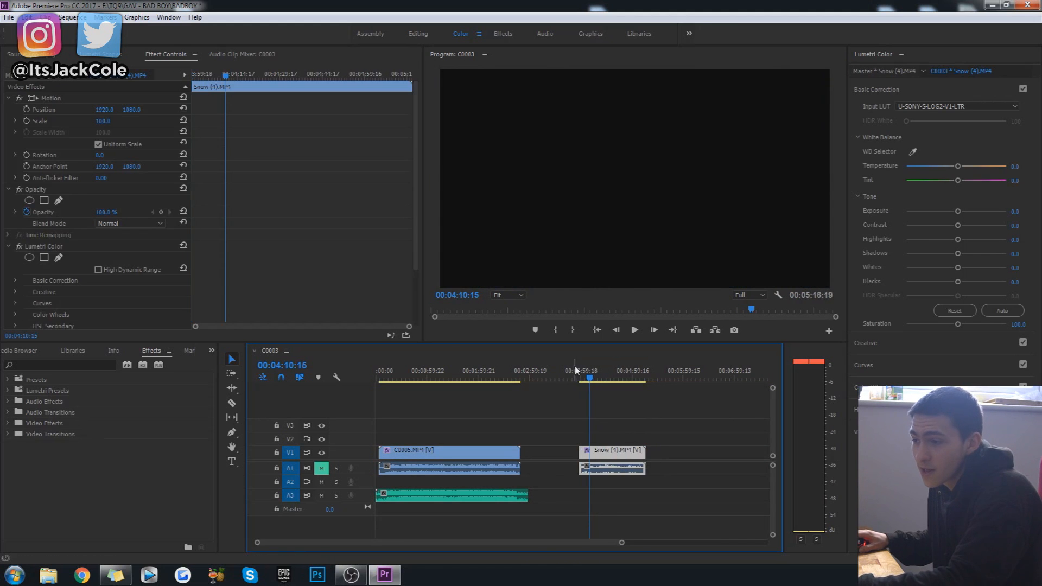
pyautogui.click(578, 375)
pyautogui.click(597, 413)
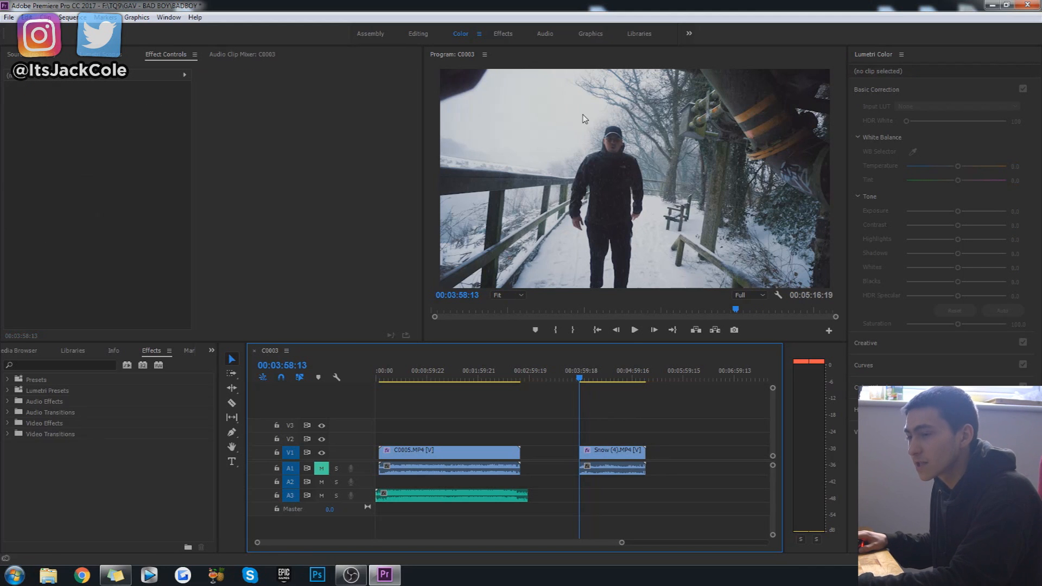
# Play parts of Snow (4).MP4 and C0005.MP4 to compare the footage, returning to the start of the snow clip.
pyautogui.press('space')
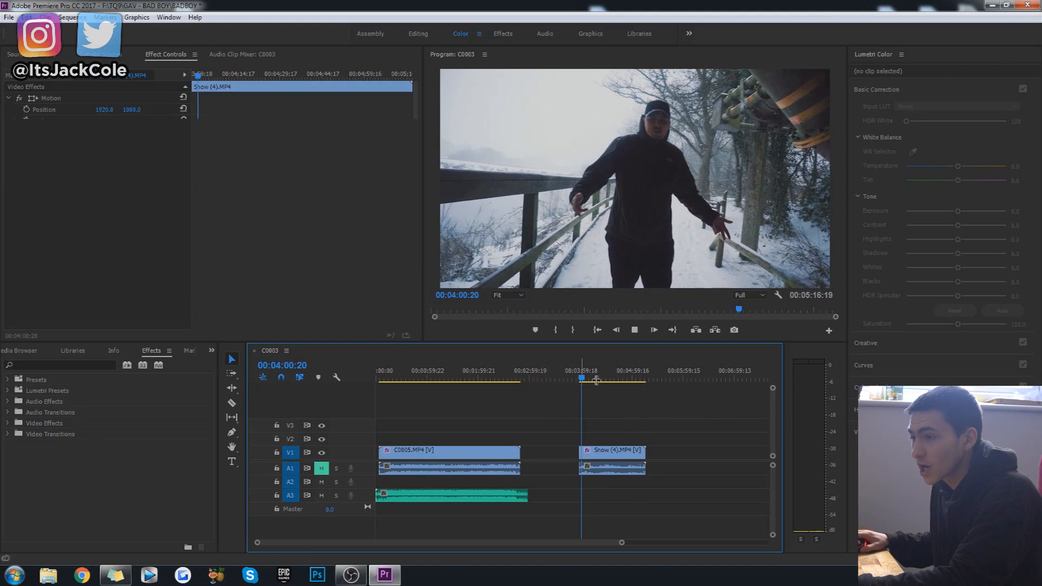
pyautogui.press('space')
pyautogui.press('Home')
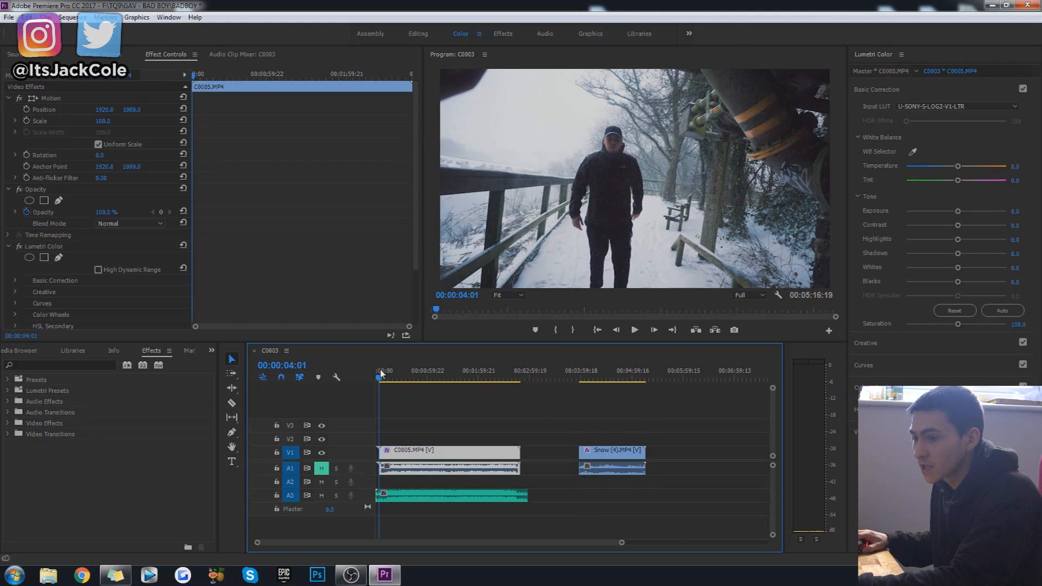
pyautogui.press('space')
pyautogui.click(400, 372)
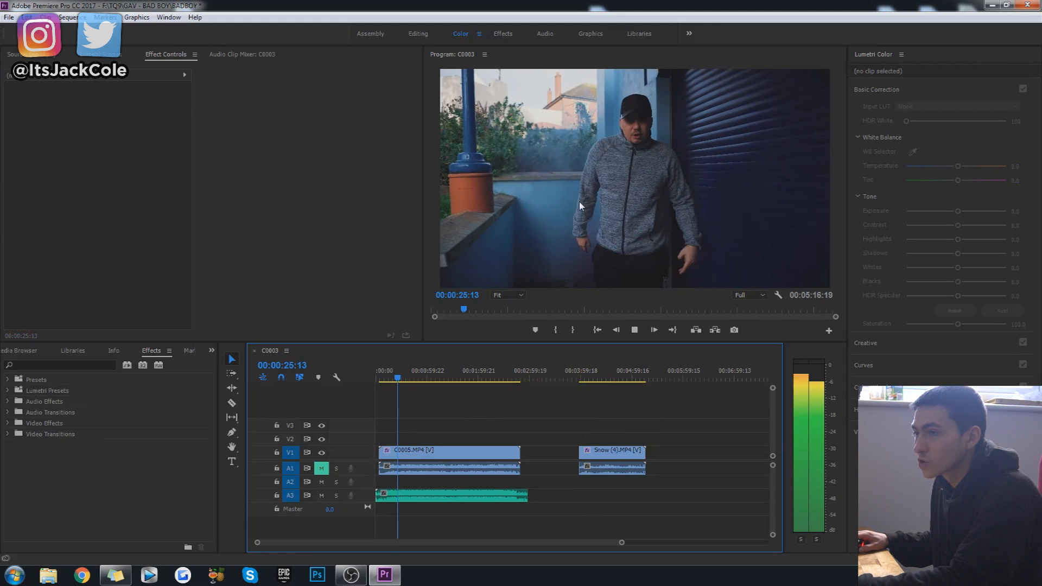
pyautogui.click(582, 375)
pyautogui.click(666, 413)
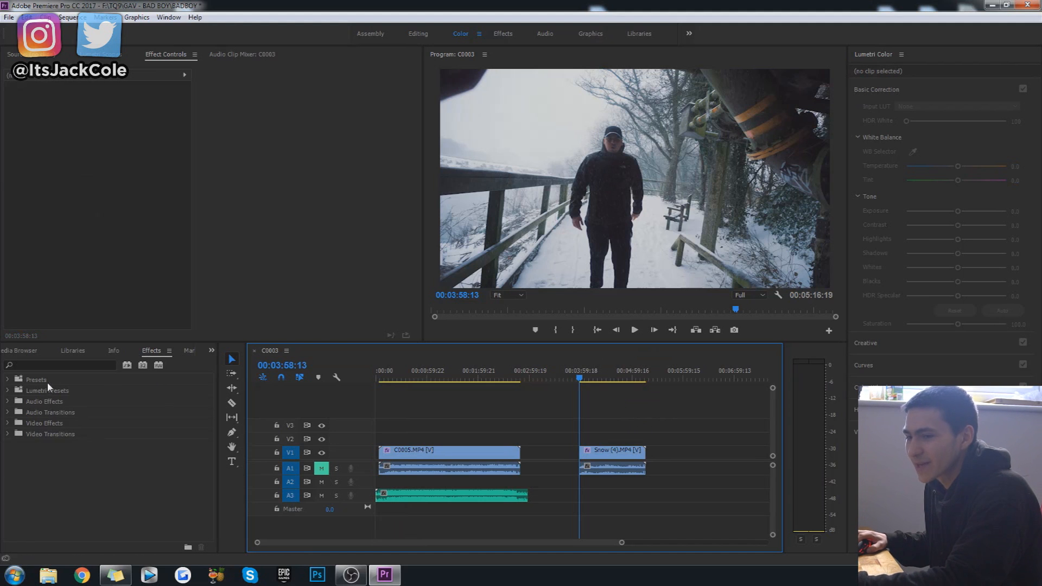
# Search the effects for "color" and apply the Change Color effect to the Snow (4).MP4 clip.
pyautogui.click(69, 362)
pyautogui.write('cOLOR')
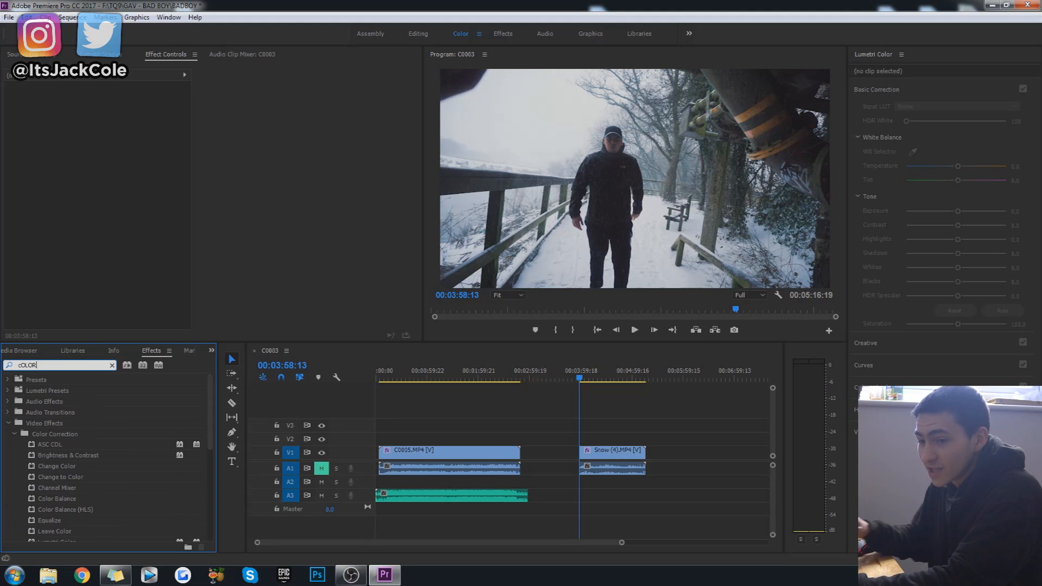
pyautogui.moveTo(54, 465); pyautogui.dragTo(614, 450)
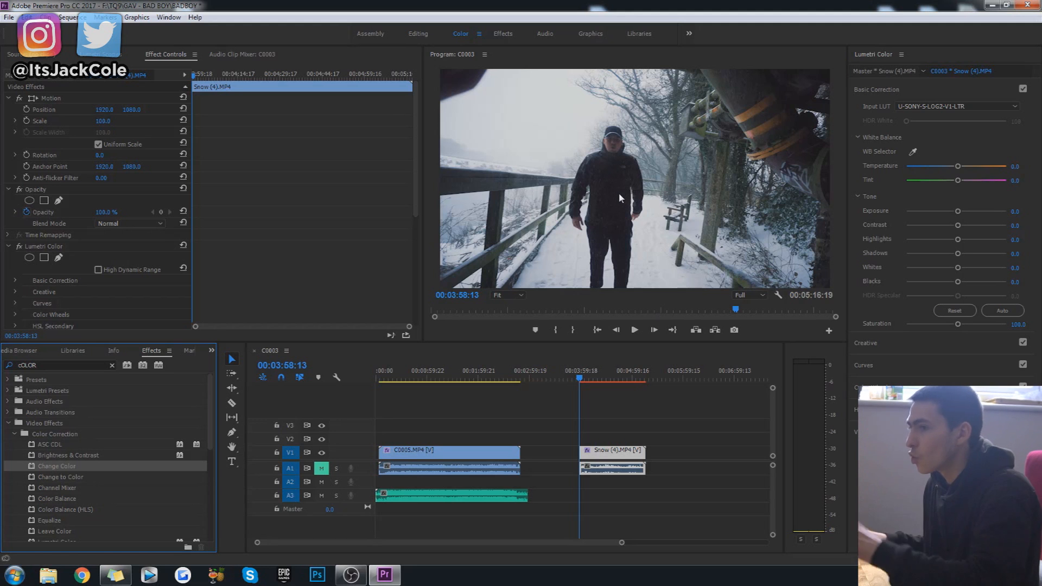
# Sample the pale sky in the snow footage as the Change Color effect's Color To Change.
pyautogui.scroll(-3, 160, 289)
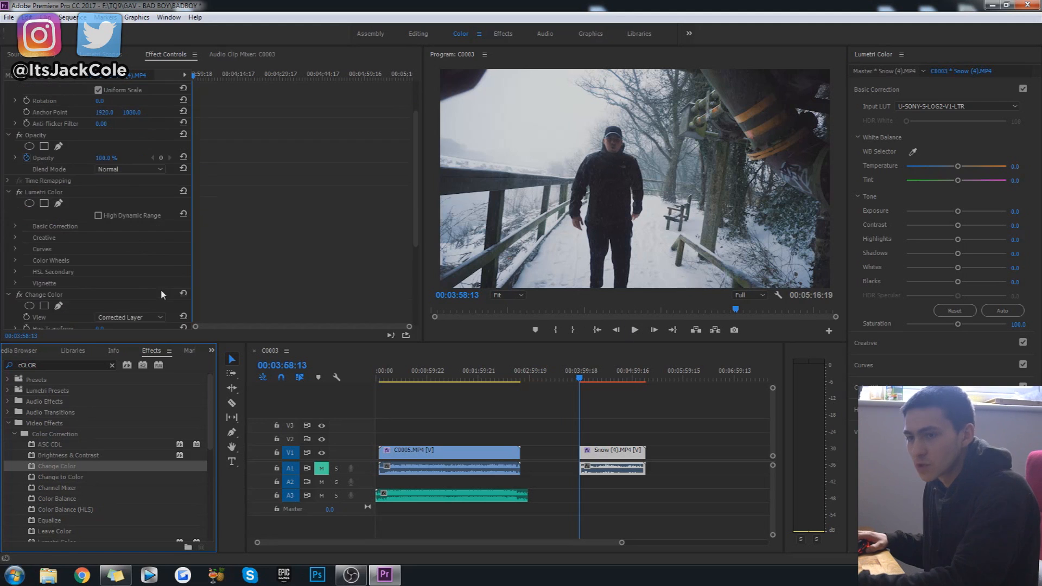
pyautogui.scroll(-3, 171, 251)
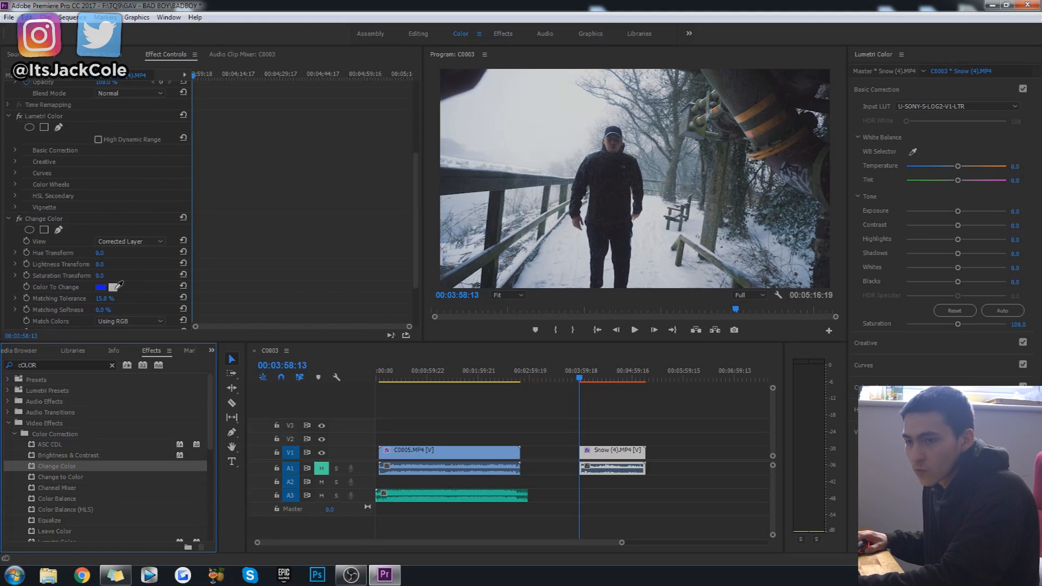
pyautogui.click(59, 287)
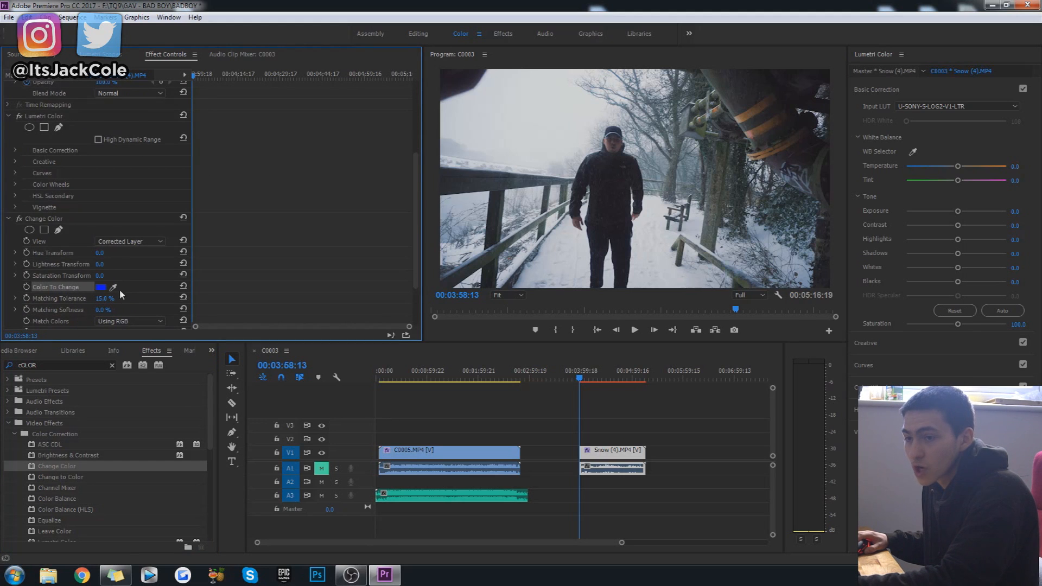
pyautogui.click(115, 286)
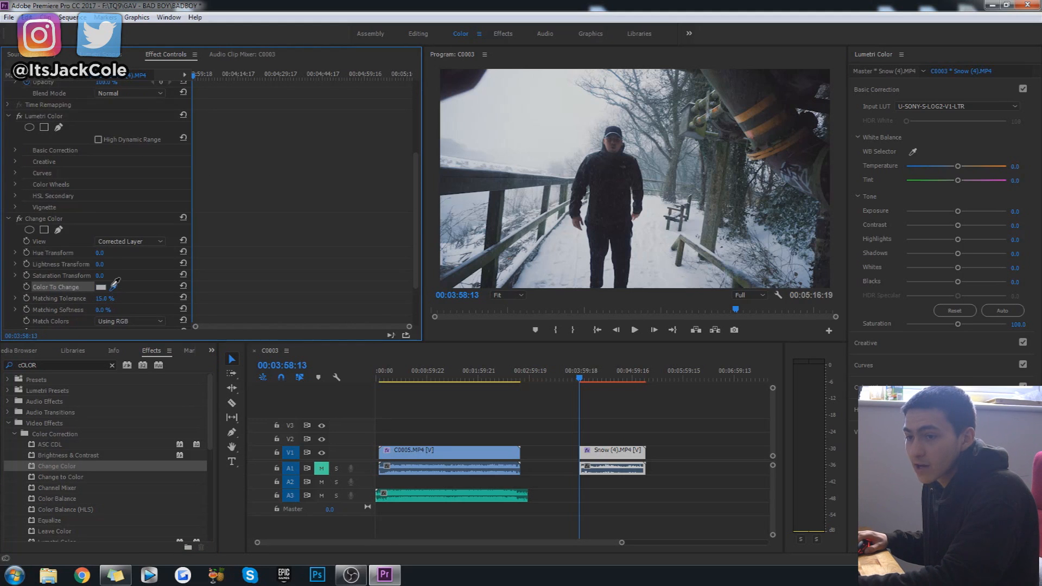
pyautogui.click(557, 113)
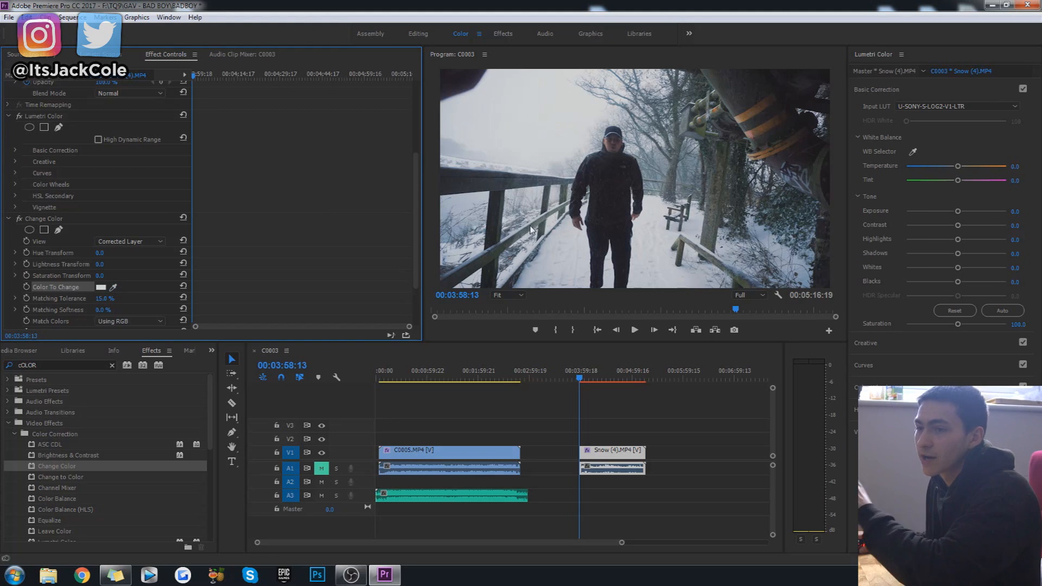
# Enable Hue Transform keyframing at the snow clip's start, 00:03:58:13, and expand the property's slider and graphs.
pyautogui.scroll(-1, 178, 321)
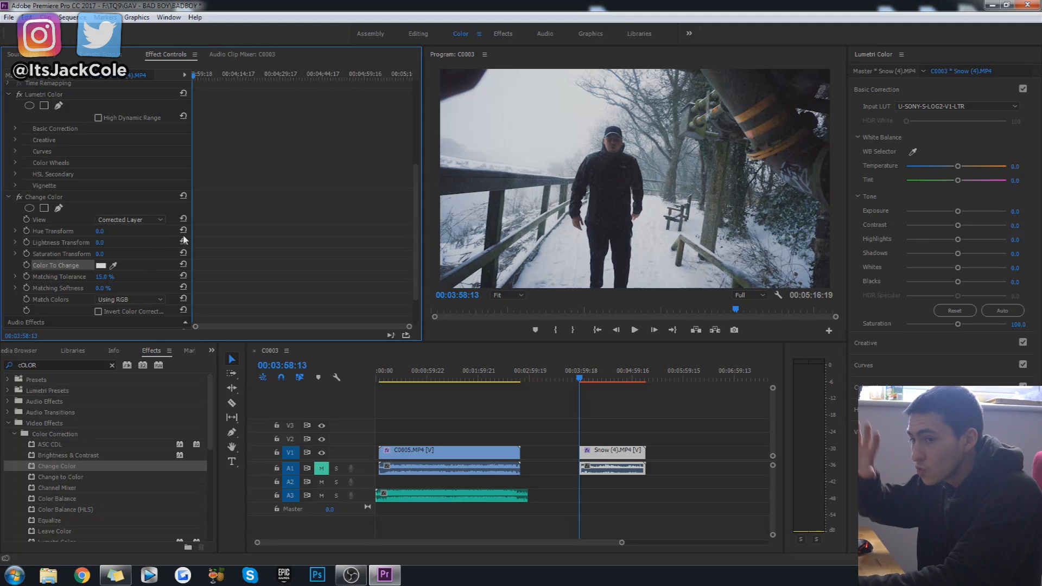
pyautogui.click(44, 232)
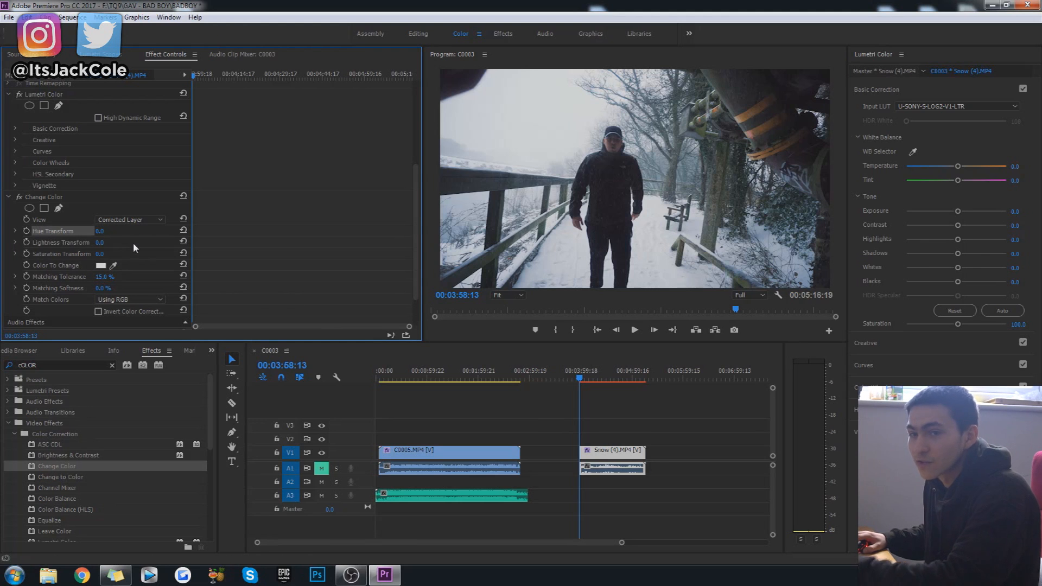
pyautogui.click(29, 231)
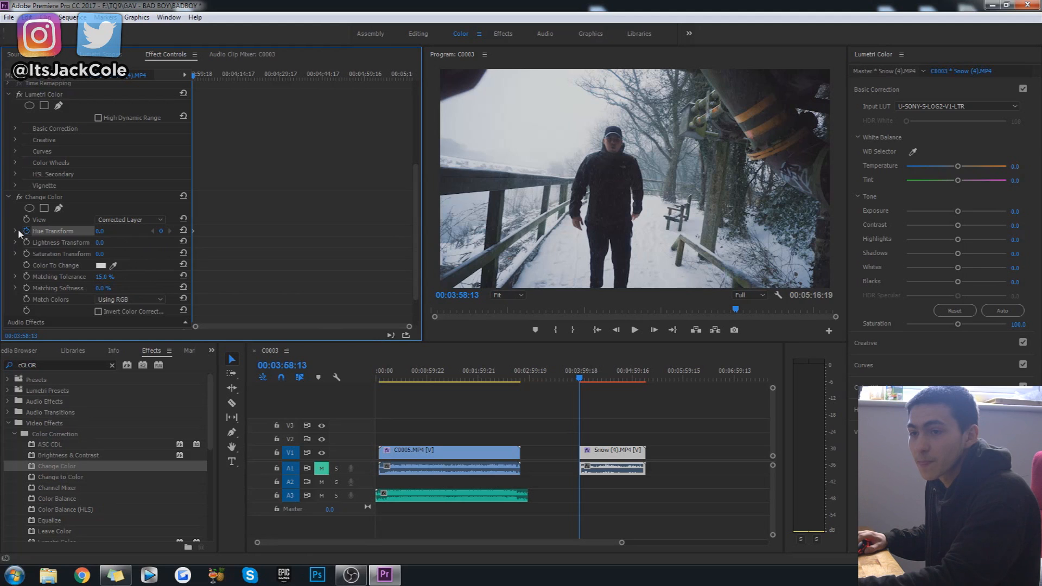
pyautogui.click(16, 231)
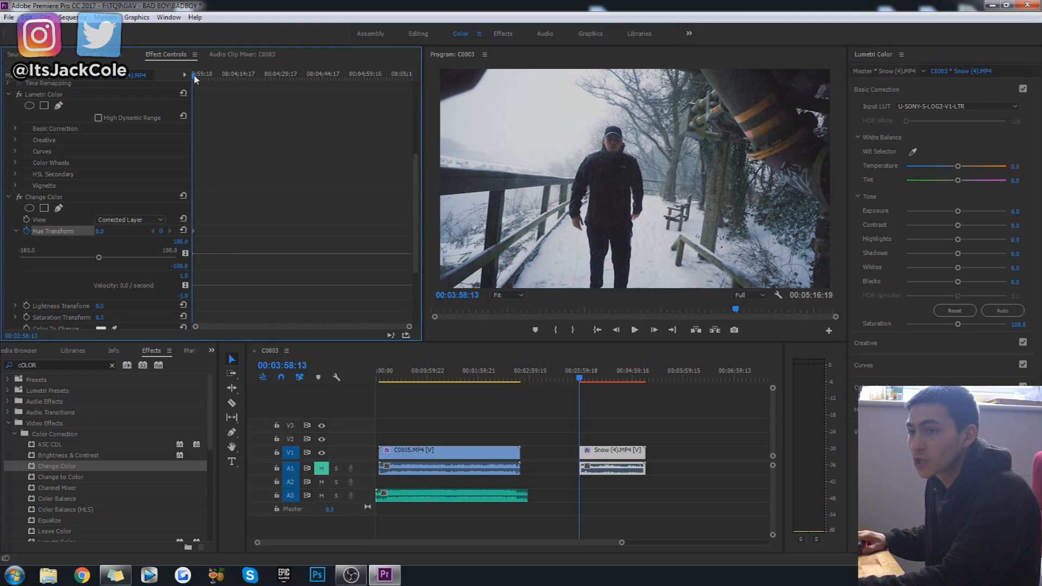
# Add a Hue Transform keyframe at 00:04:00:02, first trying 20 and settling on 149.
pyautogui.moveTo(194, 76); pyautogui.dragTo(195, 80)
pyautogui.click(100, 231)
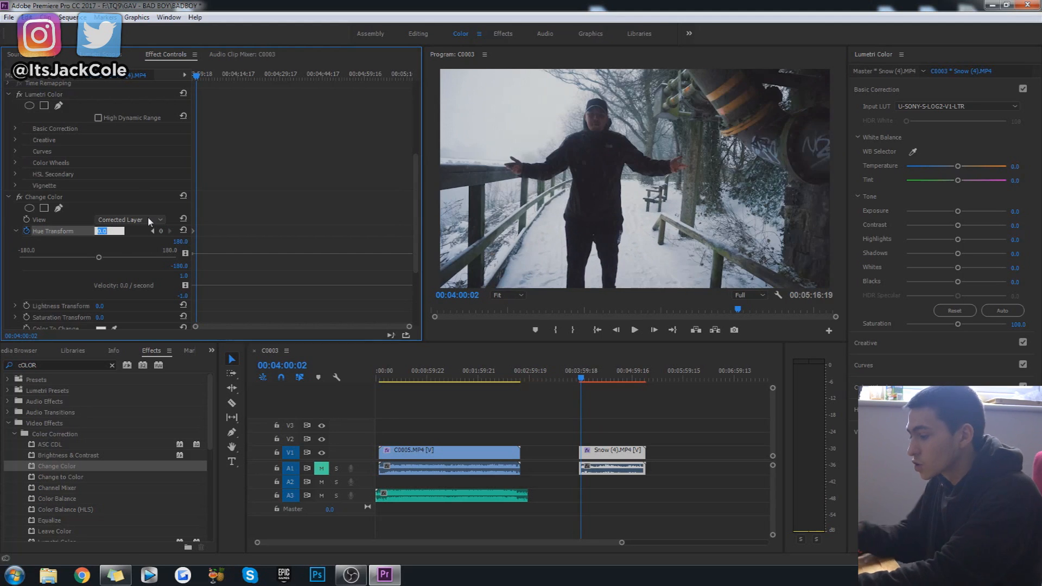
pyautogui.write('20')
pyautogui.press('Return')
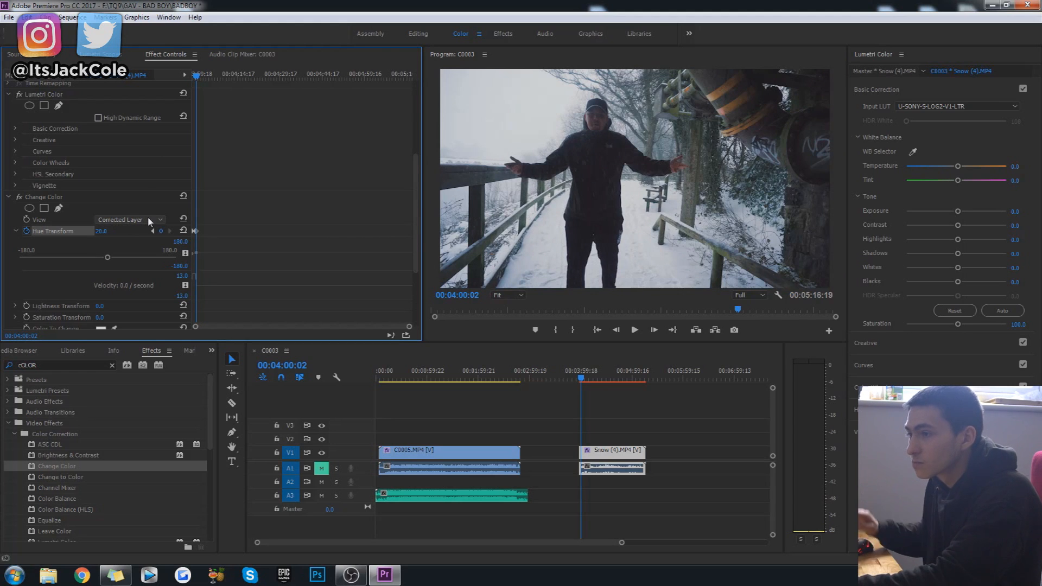
pyautogui.moveTo(101, 231); pyautogui.dragTo(195, 232)
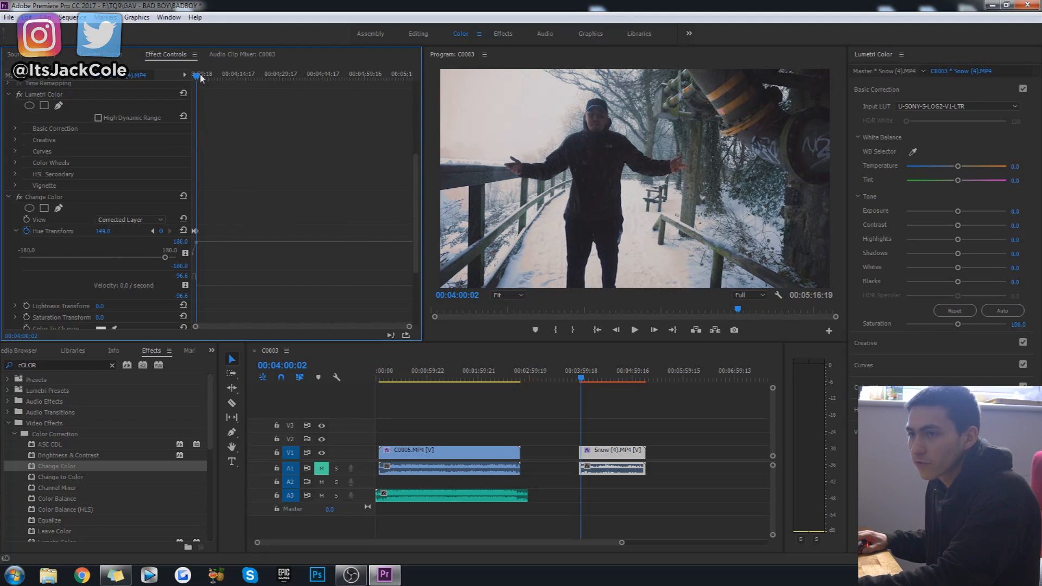
# Add a Hue Transform keyframe of 212 at 00:04:02:00 on the snow clip.
pyautogui.moveTo(197, 81); pyautogui.dragTo(202, 83)
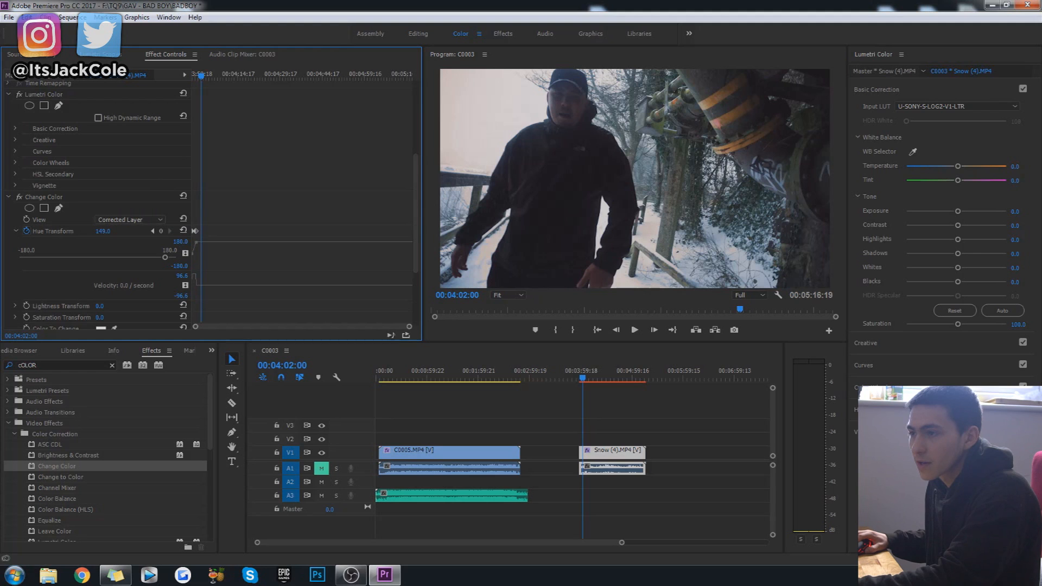
pyautogui.moveTo(102, 231); pyautogui.dragTo(336, 231)
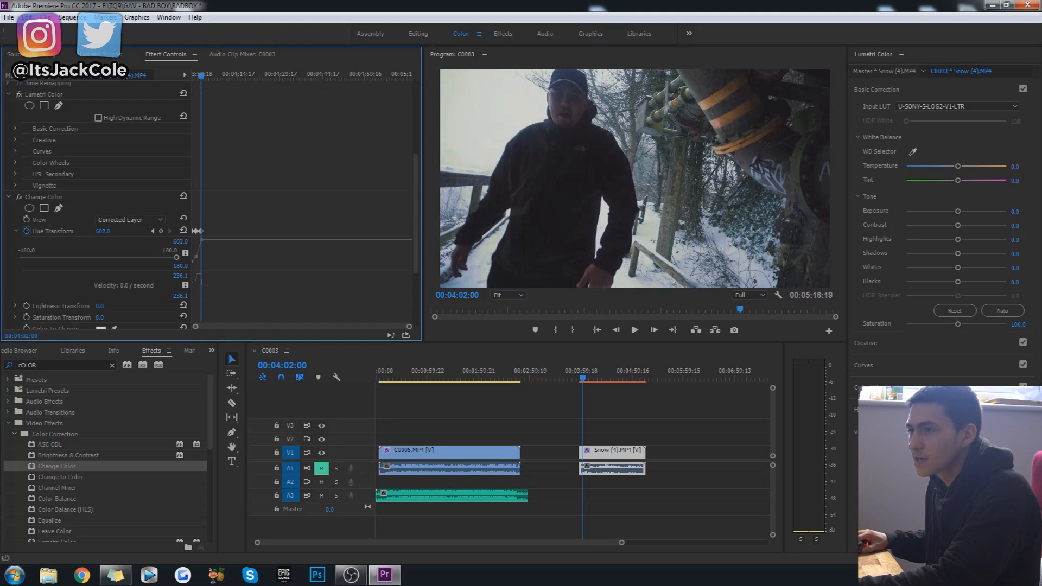
pyautogui.moveTo(311, 231); pyautogui.dragTo(161, 239)
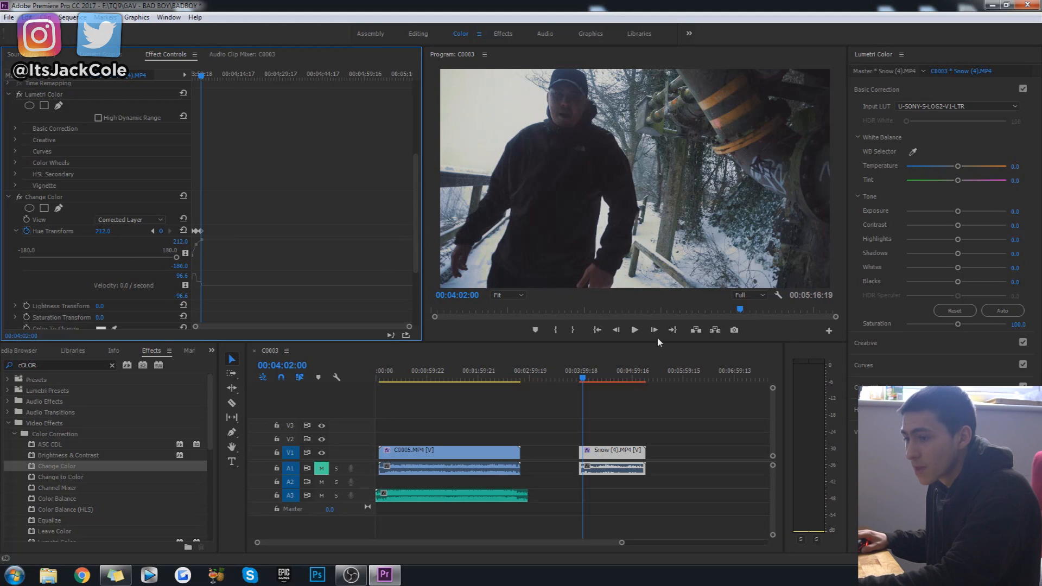
# Add a Hue Transform keyframe of 300 at 00:04:03:22 on the snow clip.
pyautogui.moveTo(204, 76); pyautogui.dragTo(207, 75)
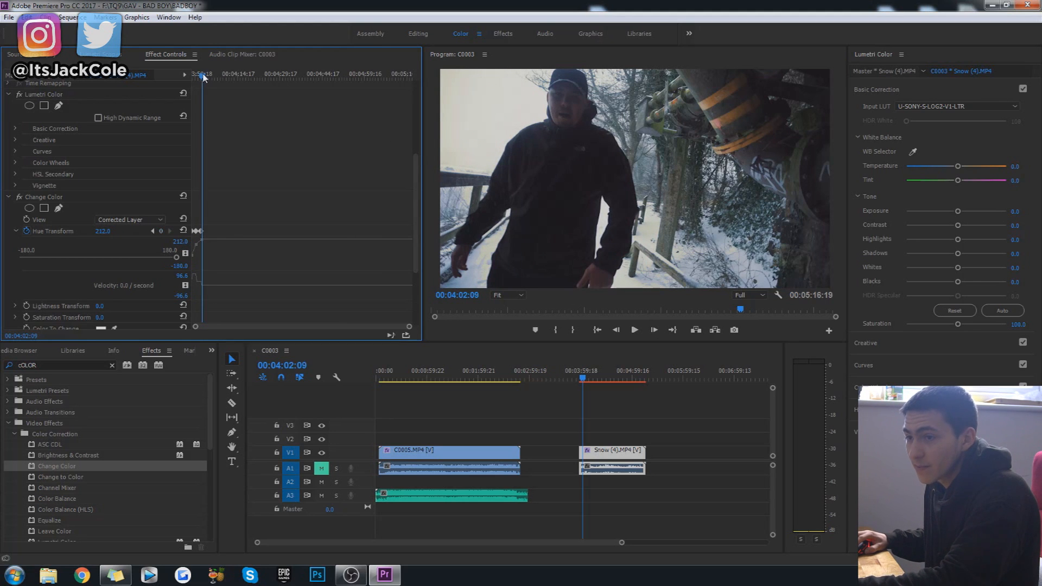
pyautogui.click(103, 231)
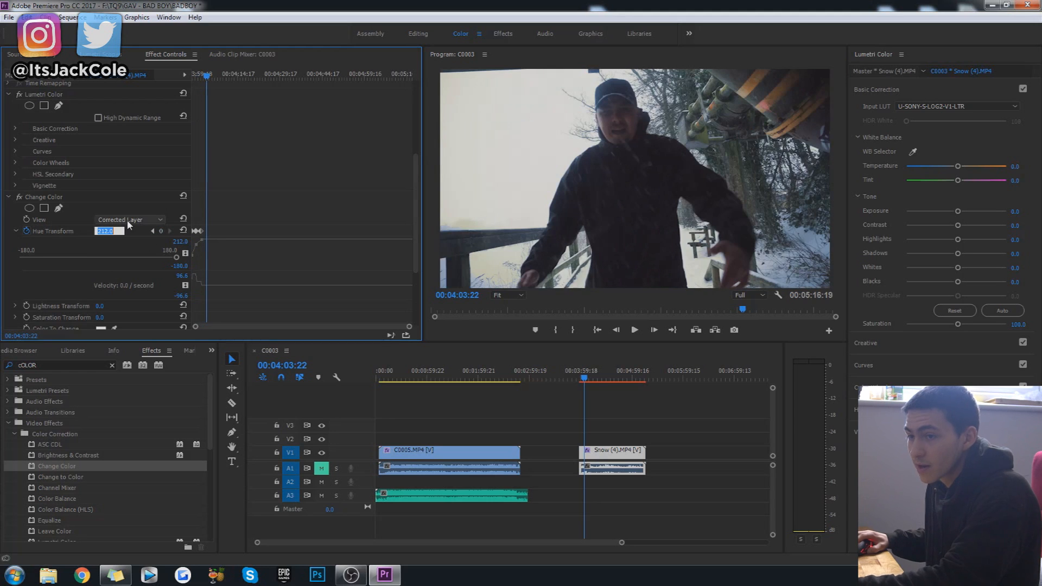
pyautogui.write('300')
pyautogui.press('Return')
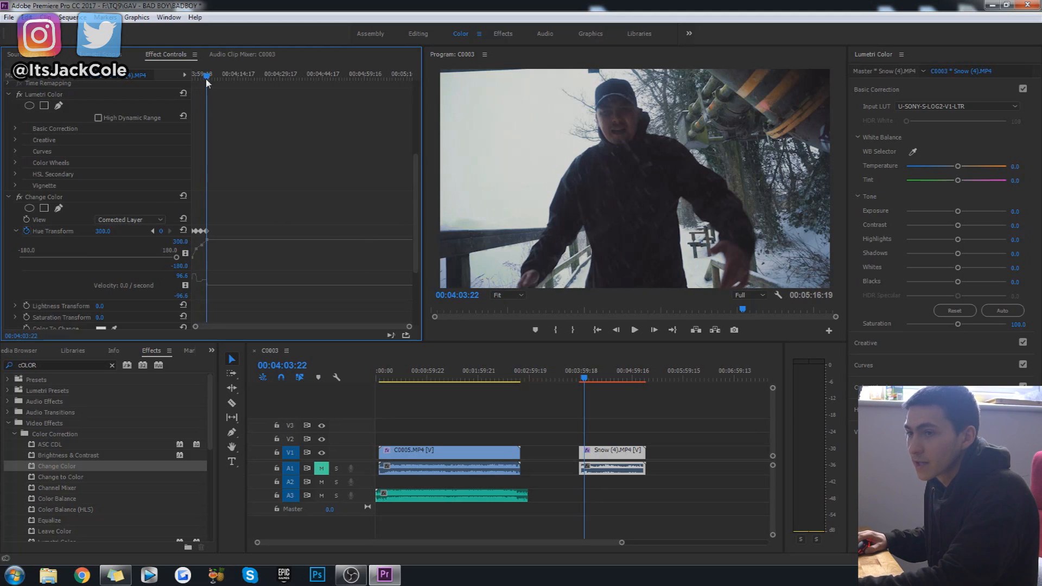
# Add a Hue Transform keyframe of a little over 410 at 00:04:05:20 on the snow clip.
pyautogui.moveTo(207, 76); pyautogui.dragTo(213, 80)
pyautogui.click(103, 231)
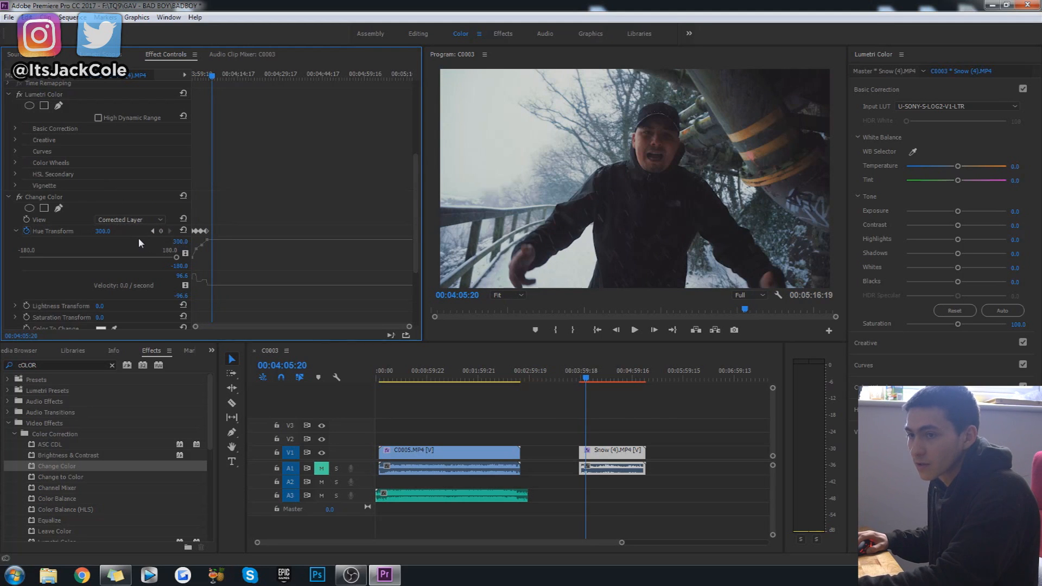
pyautogui.moveTo(103, 231); pyautogui.dragTo(189, 231)
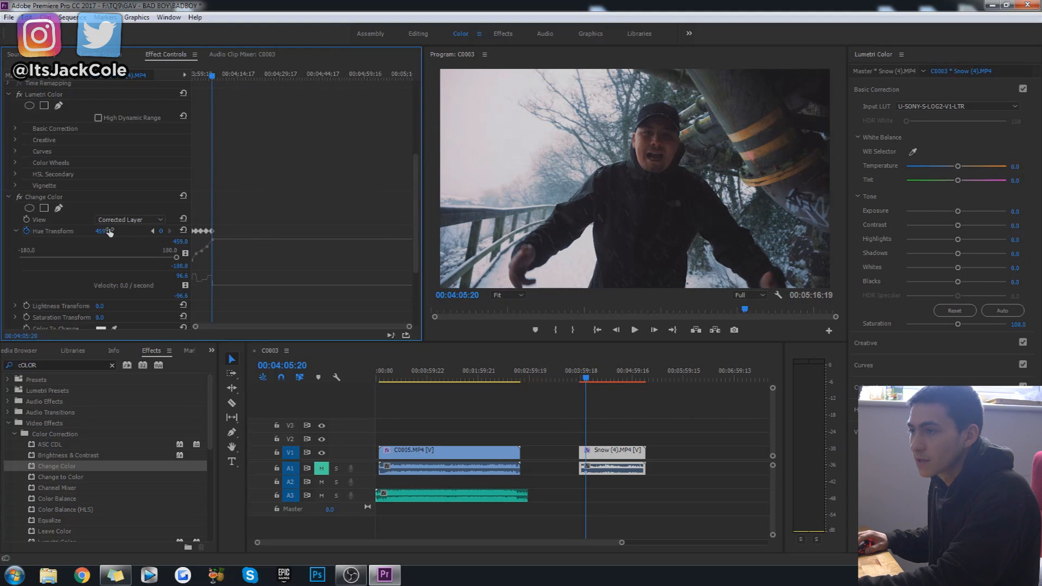
# Set the program playback resolution to 1/2 and play the snow clip from its start.
pyautogui.moveTo(584, 385); pyautogui.dragTo(578, 378)
pyautogui.press('space')
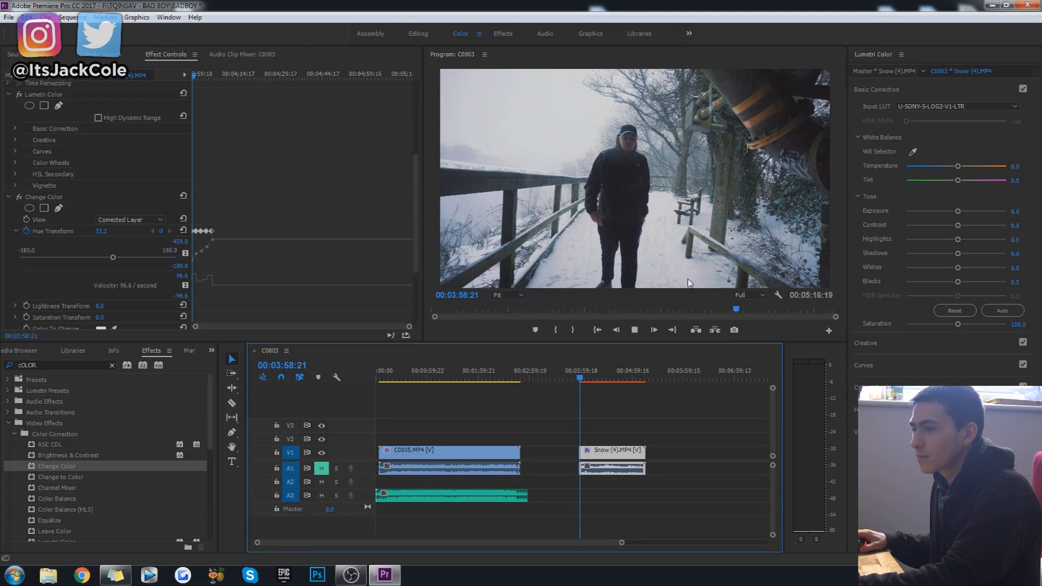
pyautogui.press('space')
pyautogui.click(761, 296)
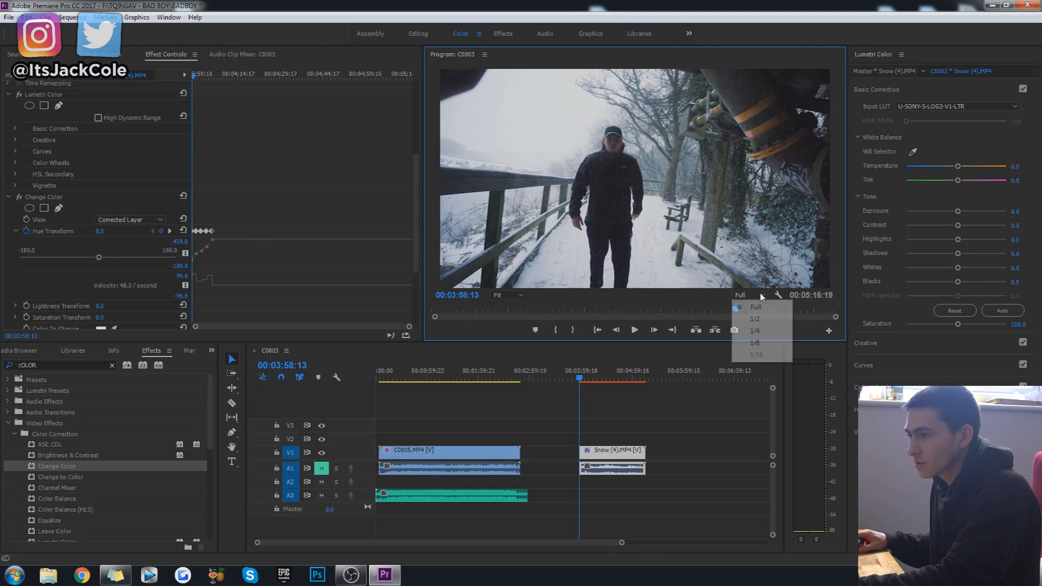
pyautogui.click(757, 320)
pyautogui.click(731, 413)
pyautogui.press('space')
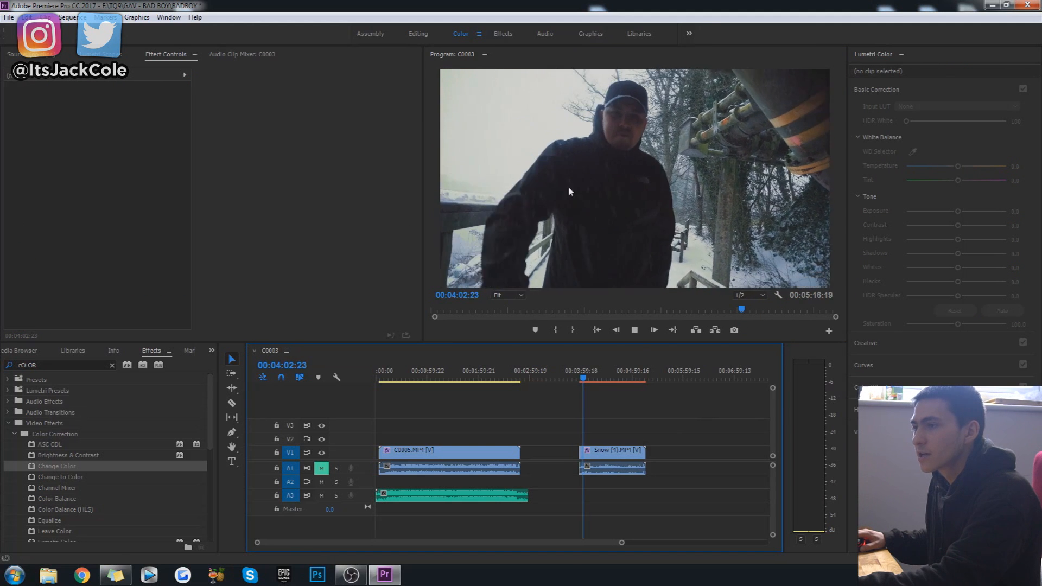
# Mark the first 3 seconds 15 frames of the snow clip from 00:03:58:13 and render in to out.
pyautogui.click(634, 329)
pyautogui.click(69, 17)
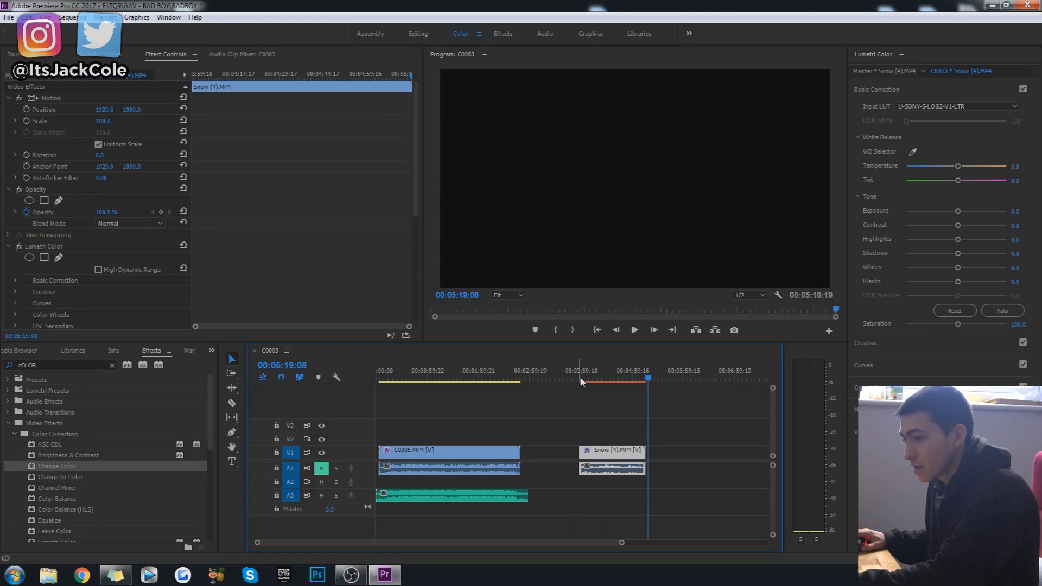
pyautogui.click(581, 378)
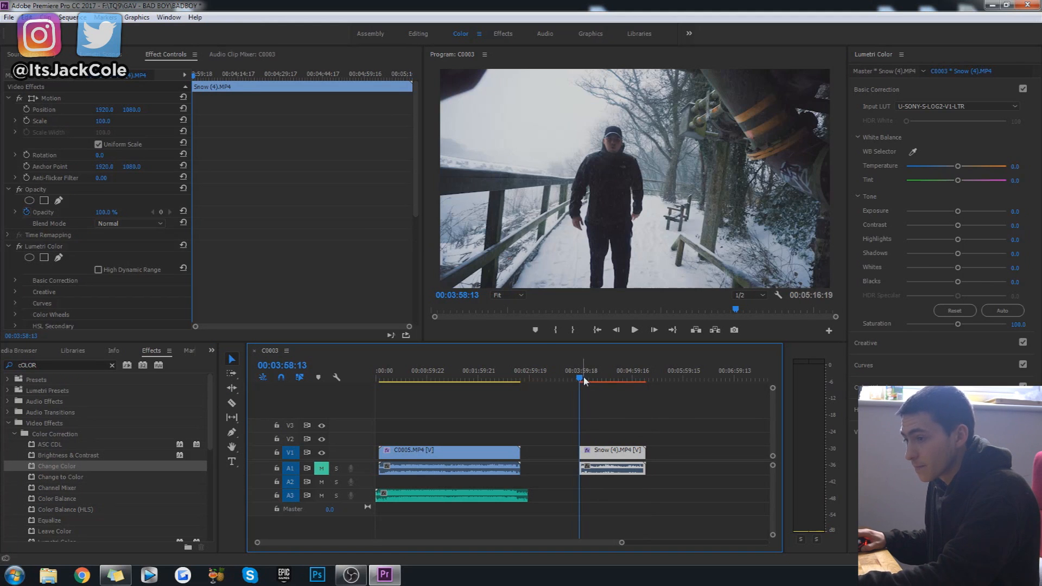
pyautogui.press('i')
pyautogui.click(71, 18)
pyautogui.click(97, 57)
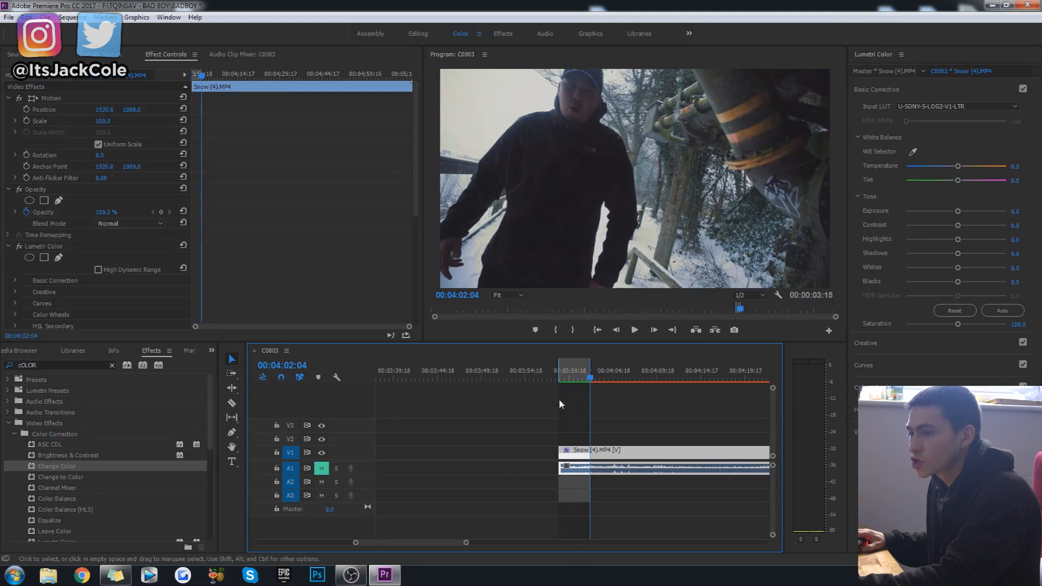
# Play back the rendered section of the snow clip to check the color change, stopping at 00:04:00:12.
pyautogui.press('Return')
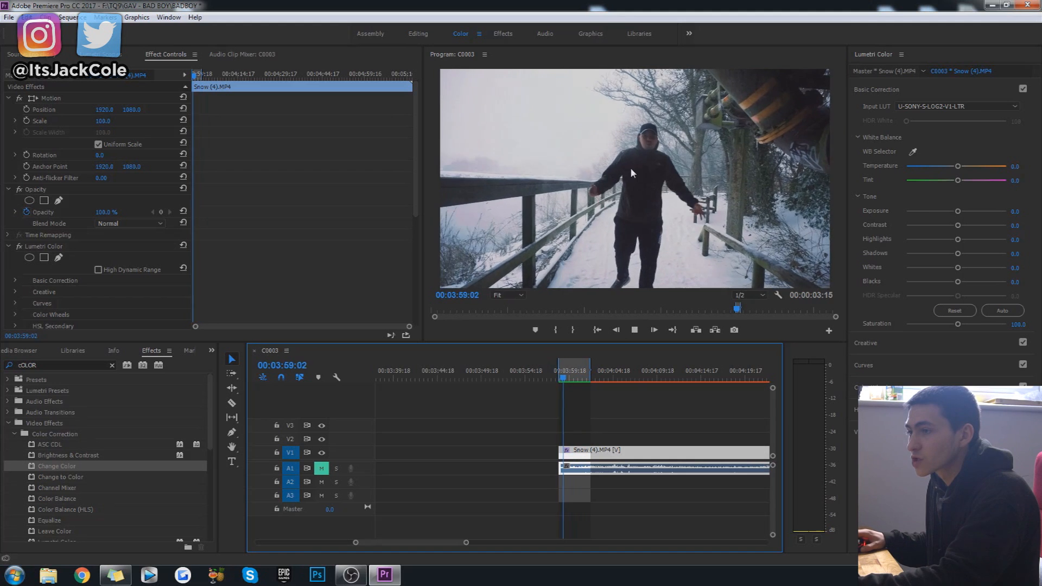
pyautogui.press('space')
pyautogui.click(568, 379)
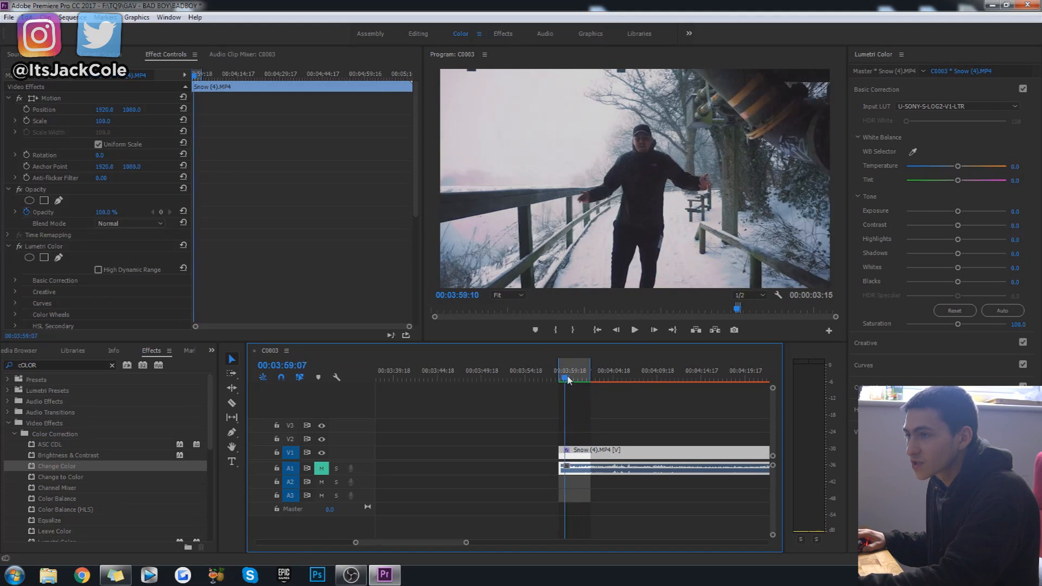
pyautogui.press('space')
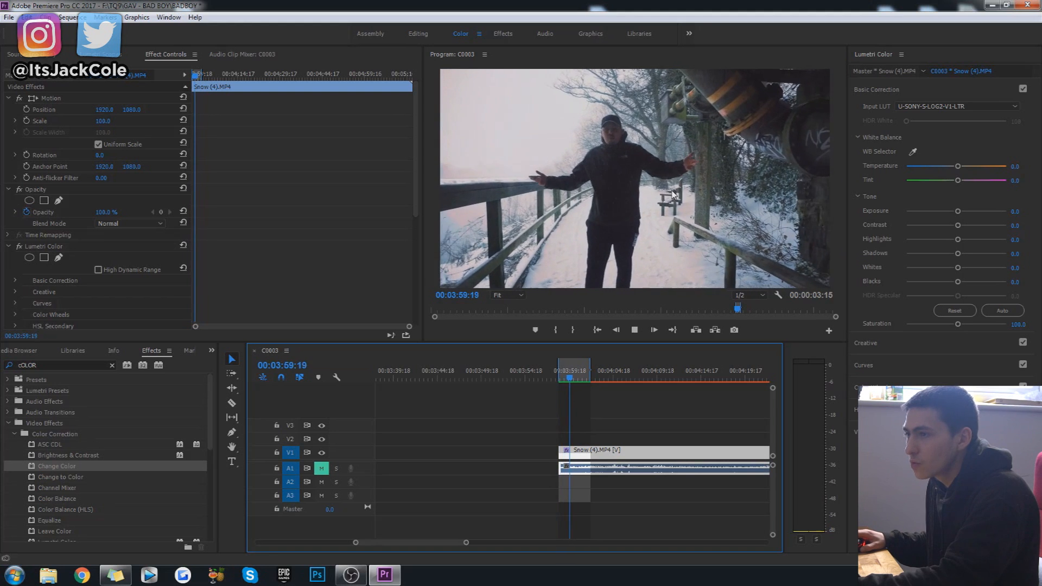
pyautogui.press('space')
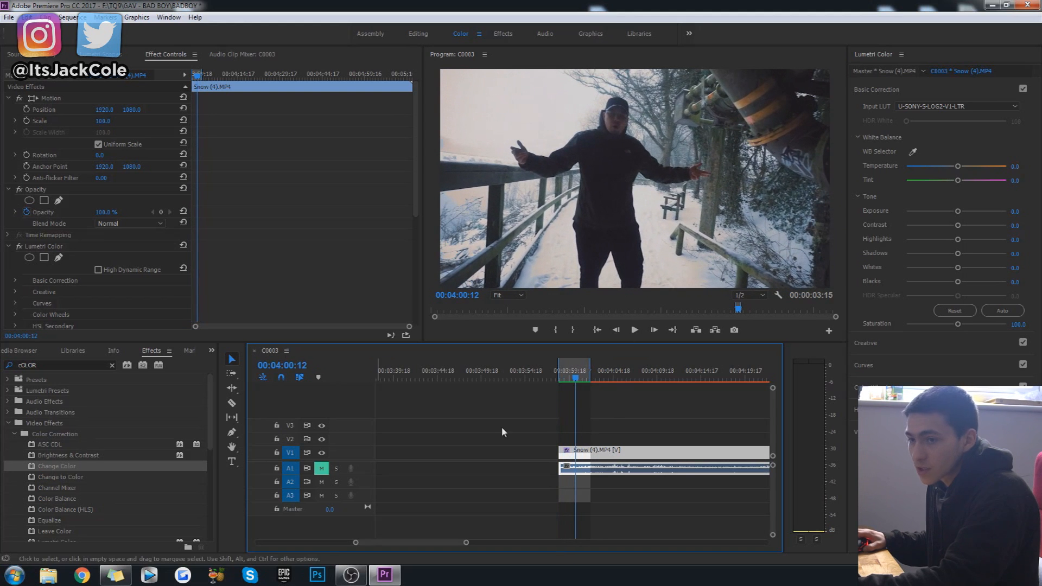
# Try Change Color's Matching Tolerance at 100% and 0%, and set it to 40%.
pyautogui.scroll(-5, 136, 288)
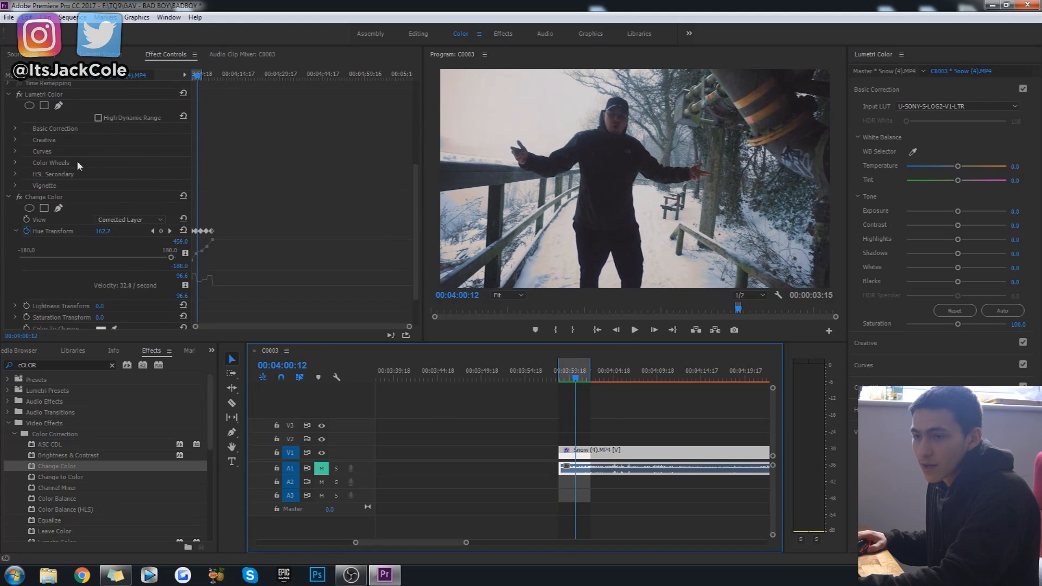
pyautogui.click(16, 231)
pyautogui.scroll(-2, 134, 141)
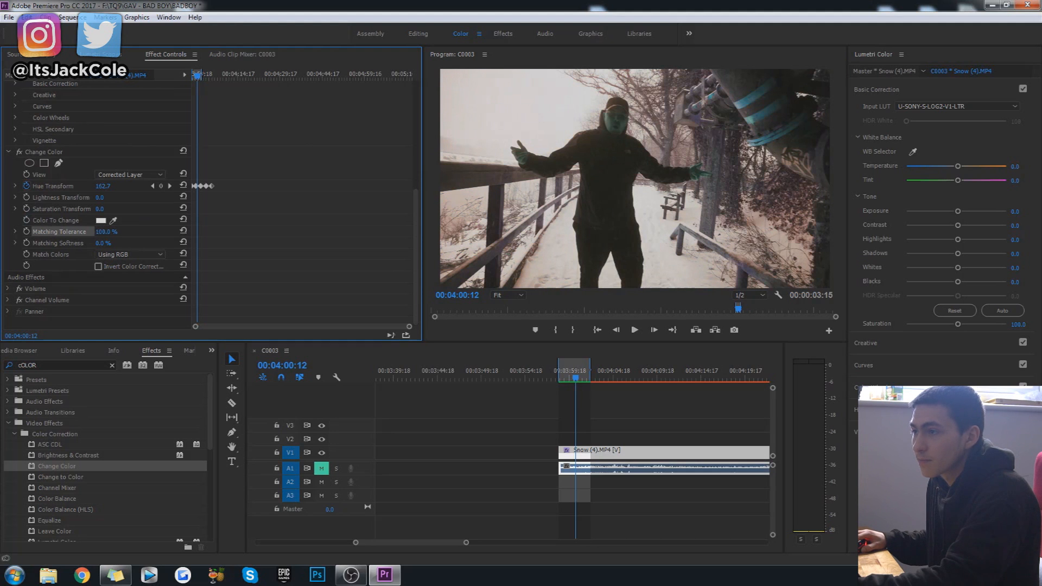
pyautogui.moveTo(107, 232); pyautogui.dragTo(74, 232)
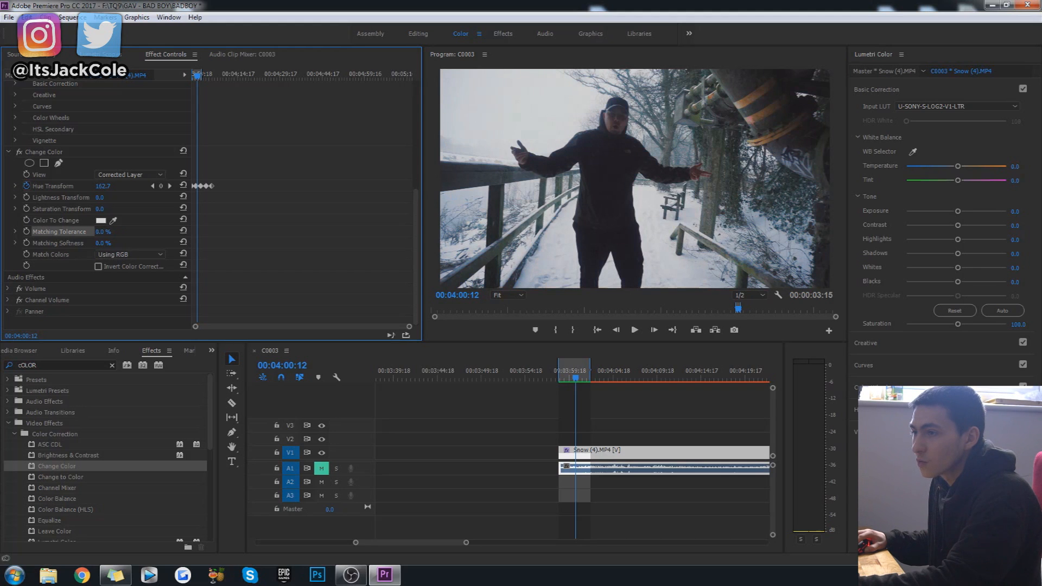
pyautogui.moveTo(101, 231); pyautogui.dragTo(133, 231)
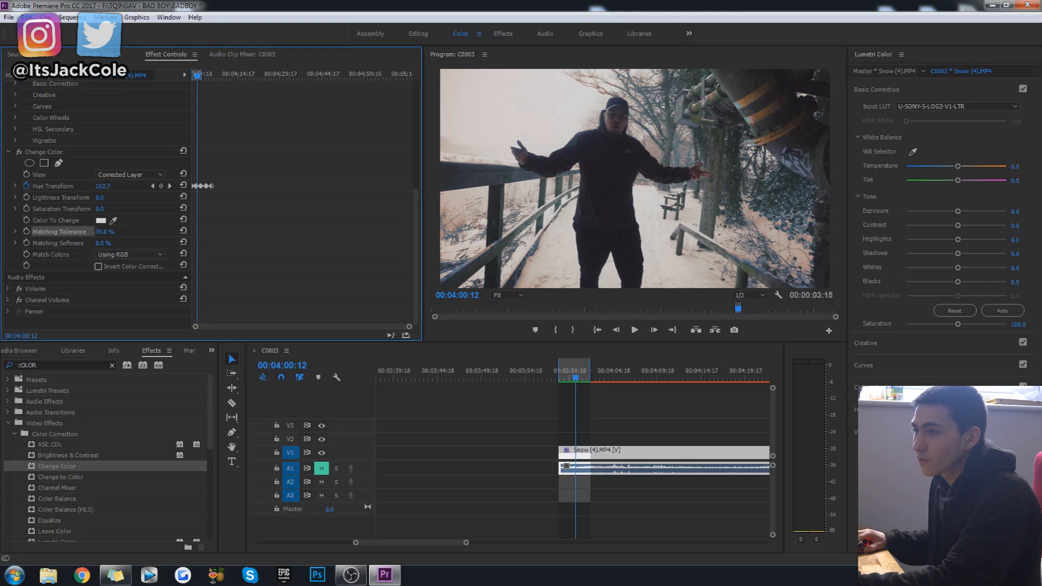
# Play the snow clip from 00:03:58:13 to review the color change with the new tolerance.
pyautogui.click(567, 375)
pyautogui.press('Up')
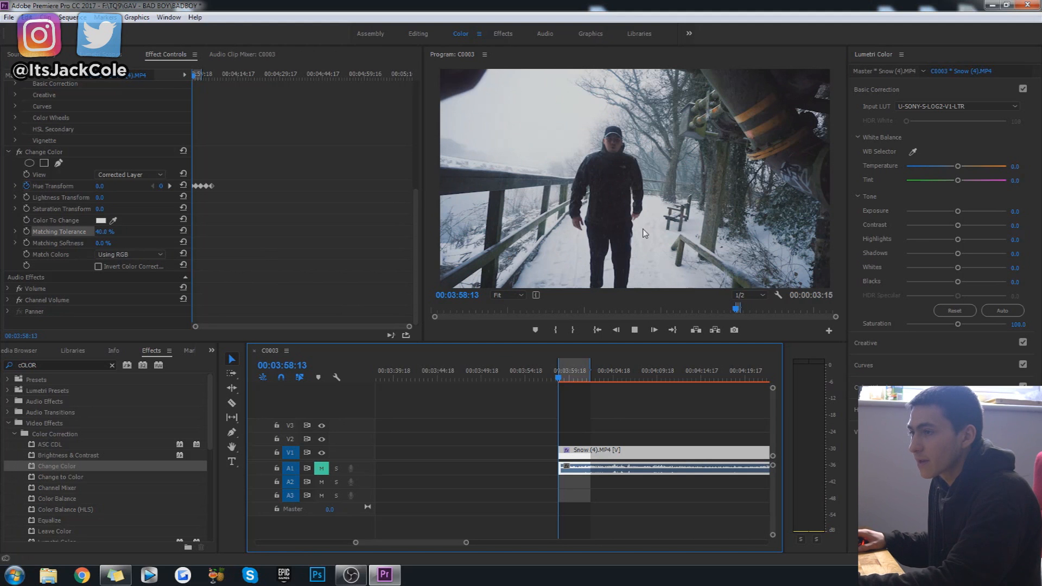
pyautogui.press('space')
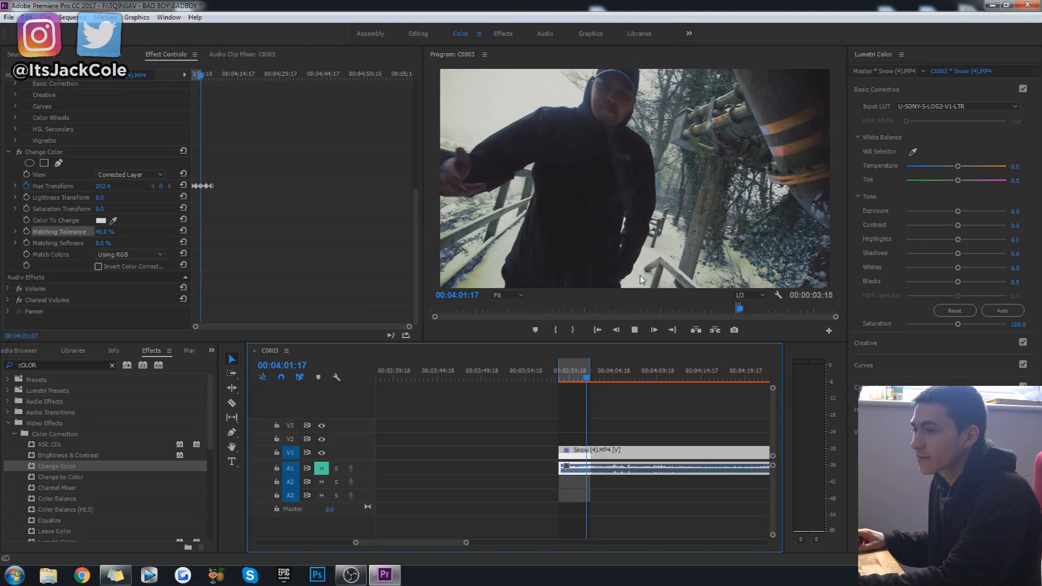
# Stop playback and return the playhead to the start of the snow clip at 00:03:58:13.
pyautogui.press('space')
pyautogui.moveTo(466, 541); pyautogui.dragTo(688, 542)
pyautogui.click(624, 421)
pyautogui.moveTo(524, 368)
pyautogui.mouseDown()
pyautogui.moveTo(587, 370)
pyautogui.moveTo(526, 380)
pyautogui.mouseUp()
pyautogui.click(548, 406)
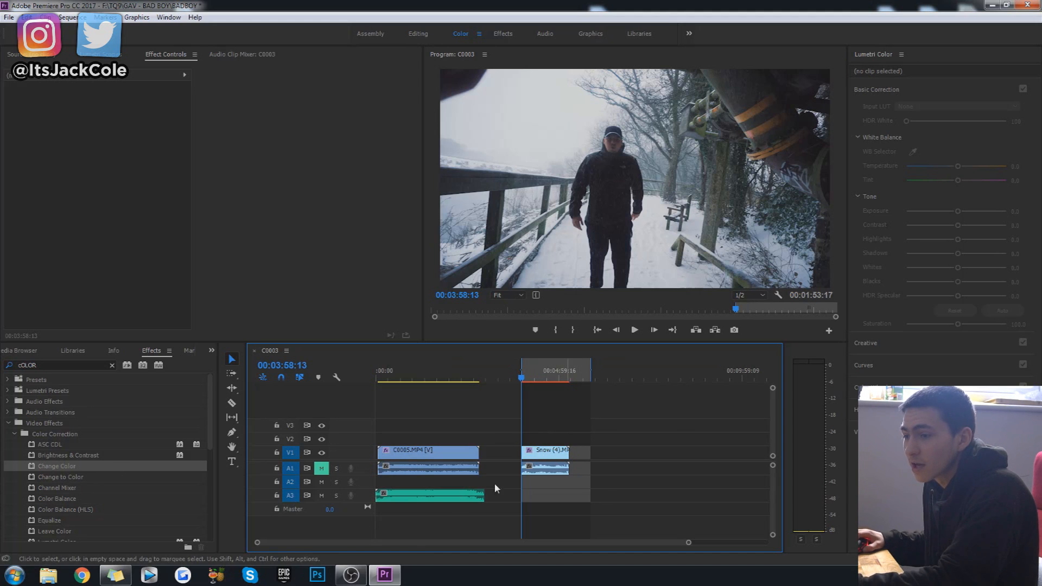
# Remove the Change Color effect from the snow clip.
pyautogui.click(553, 453)
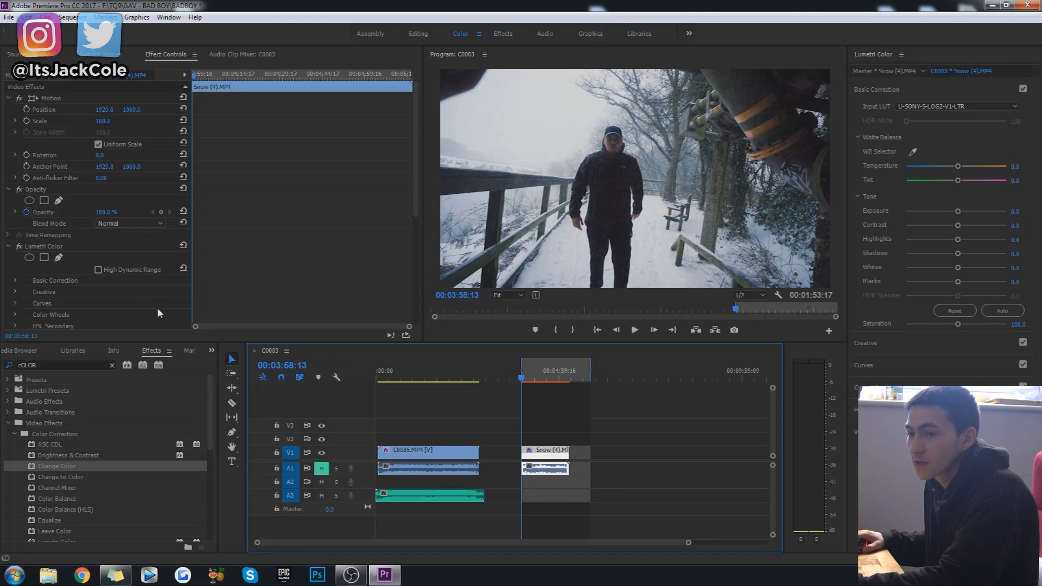
pyautogui.click(554, 405)
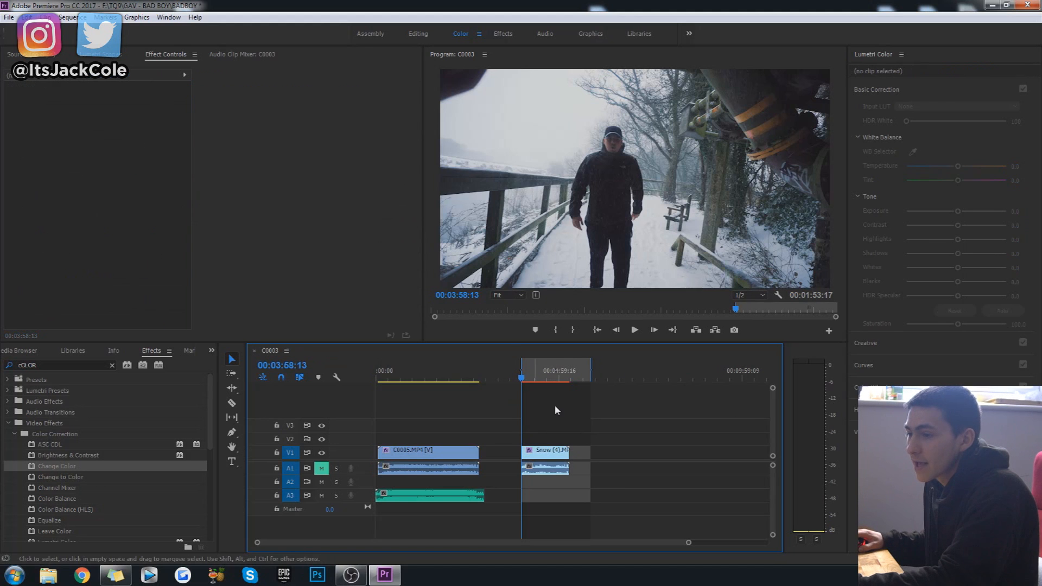
pyautogui.click(562, 454)
pyautogui.scroll(-4, 116, 297)
pyautogui.scroll(-5, 42, 223)
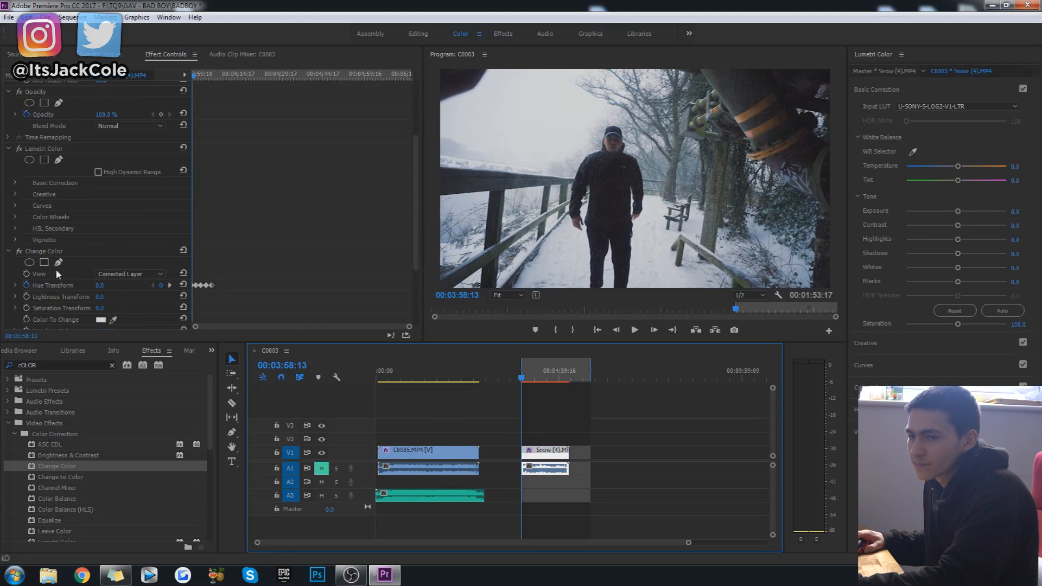
pyautogui.click(45, 252)
pyautogui.press('Delete')
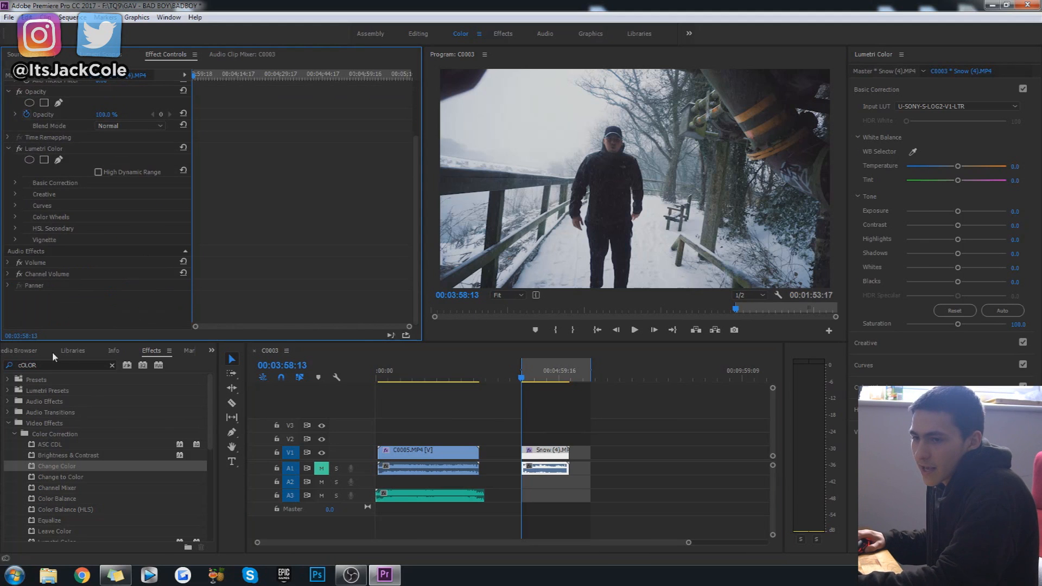
# Place the [MLG SOURCE] green screen clip on track V2 above the snow clip, starting at 00:03:58:13.
pyautogui.click(37, 352)
pyautogui.click(9, 353)
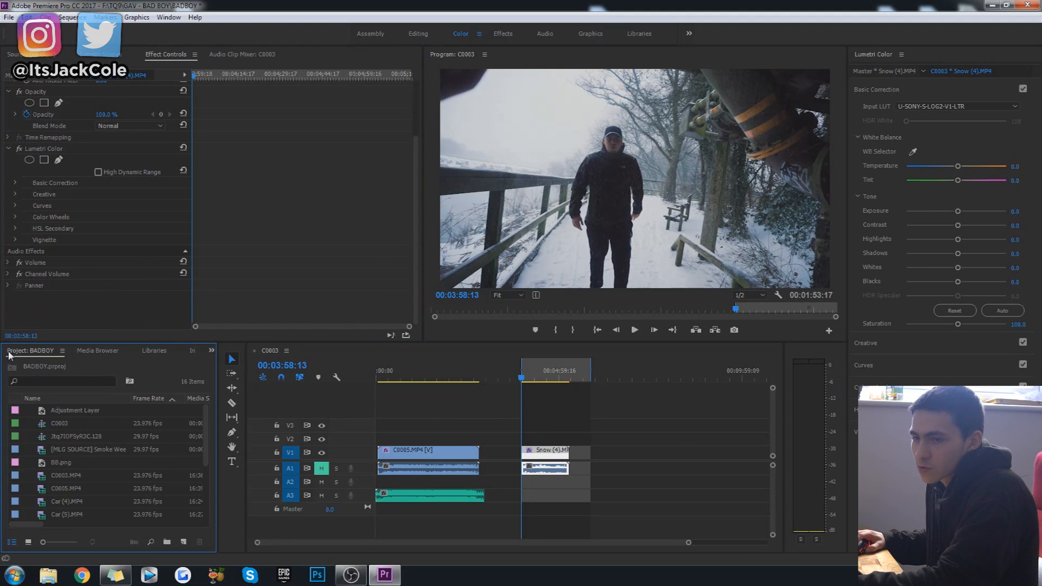
pyautogui.click(138, 450)
pyautogui.moveTo(45, 450); pyautogui.dragTo(523, 439)
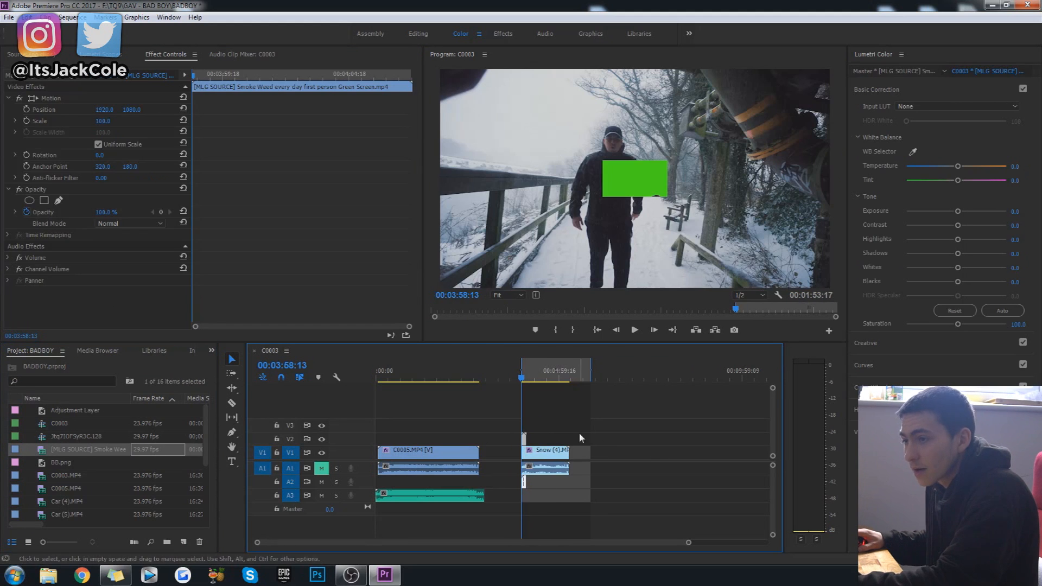
pyautogui.click(549, 456)
pyautogui.click(557, 433)
pyautogui.click(550, 452)
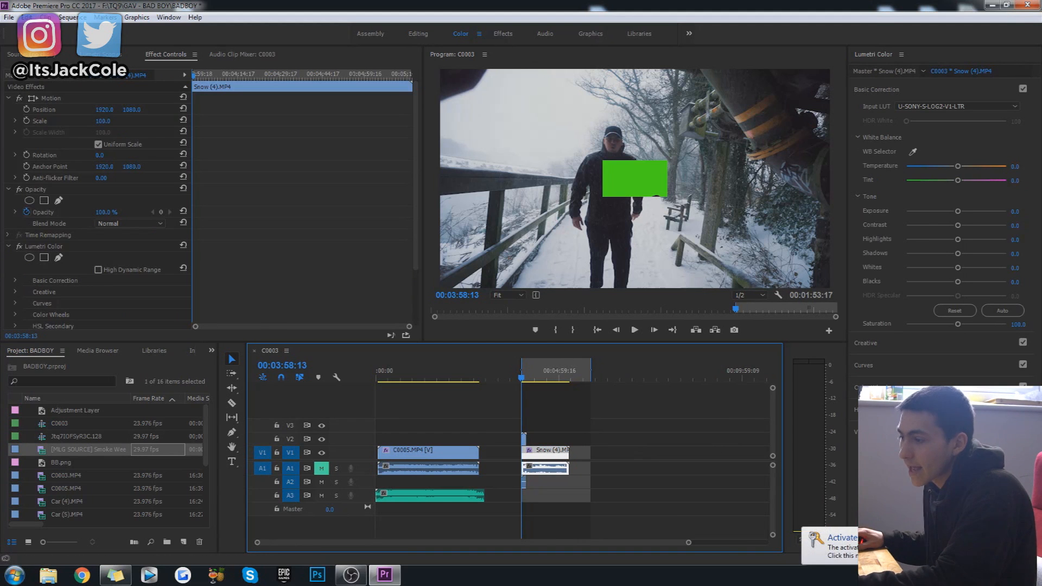
pyautogui.click(656, 432)
pyautogui.click(563, 448)
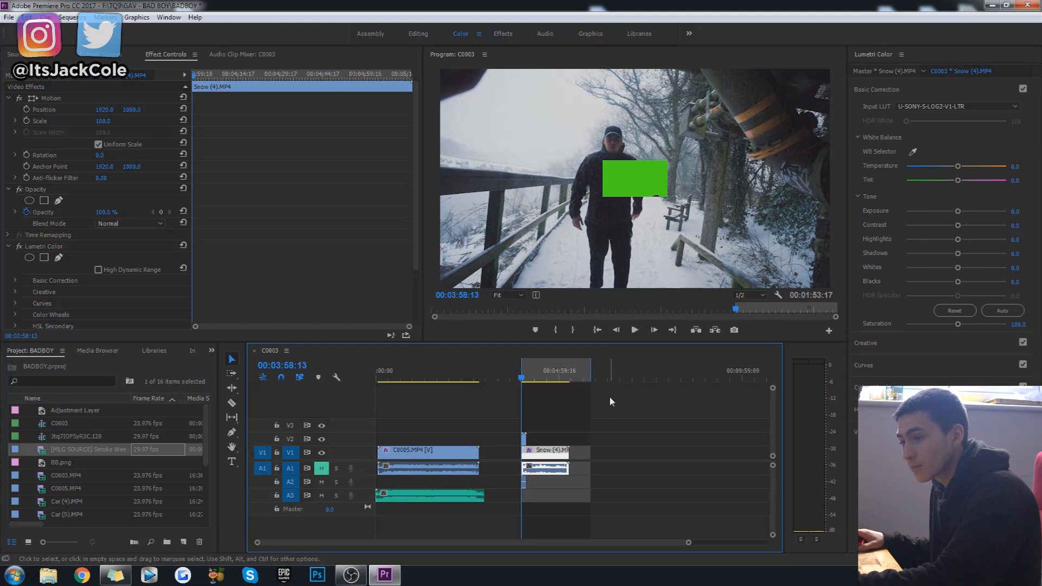
pyautogui.click(524, 438)
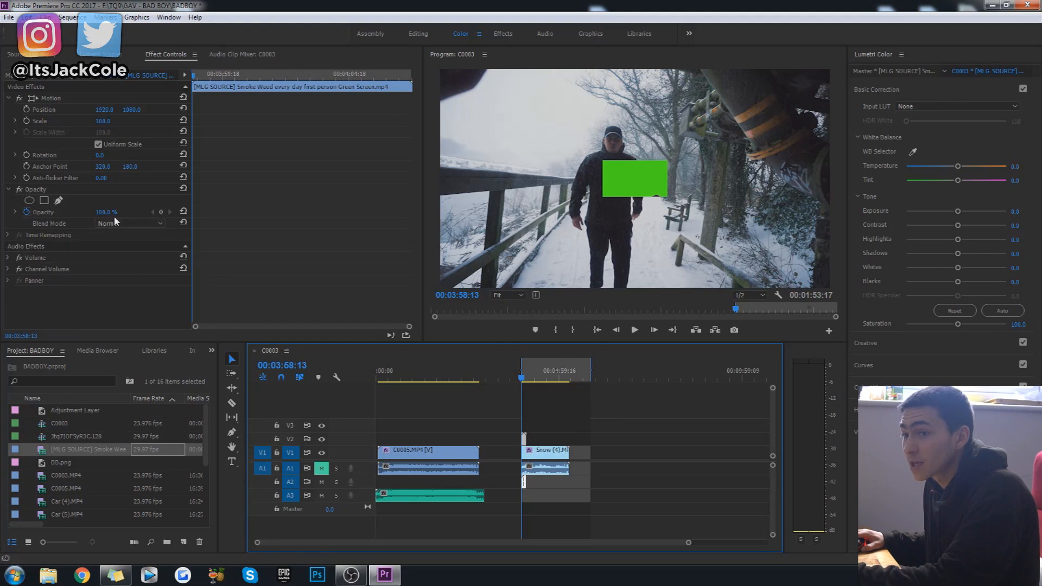
# Set the sequence's frame size to 1920 horizontal by 1080 vertical.
pyautogui.click(69, 12)
pyautogui.click(81, 30)
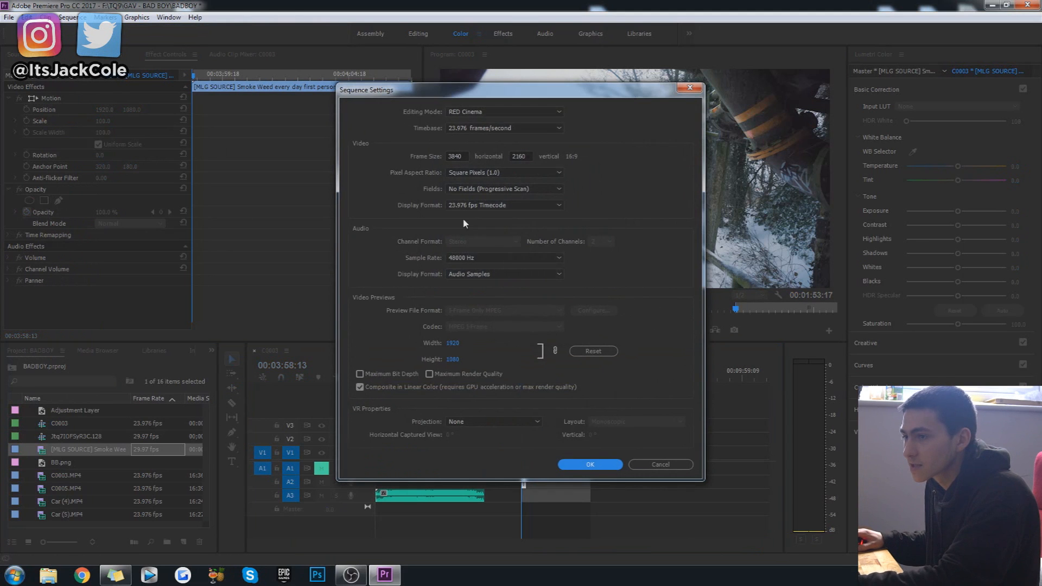
pyautogui.doubleClick(456, 156)
pyautogui.write('1920')
pyautogui.press('Tab')
pyautogui.write('1080')
pyautogui.press('Return')
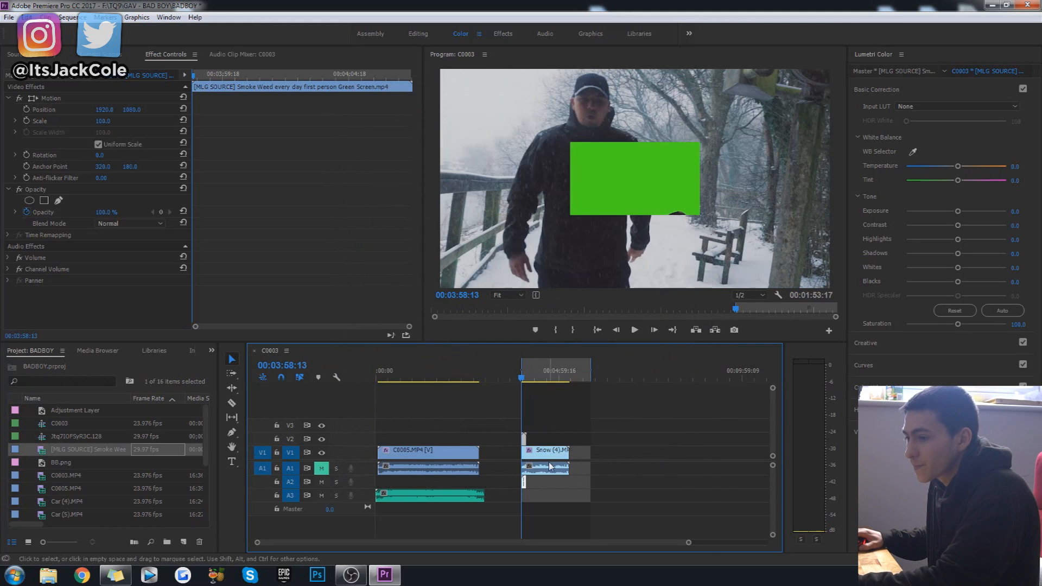
# Scale the snow clip and the green screen clip to fit the sequence's frame size.
pyautogui.rightClick(544, 455)
pyautogui.click(594, 435)
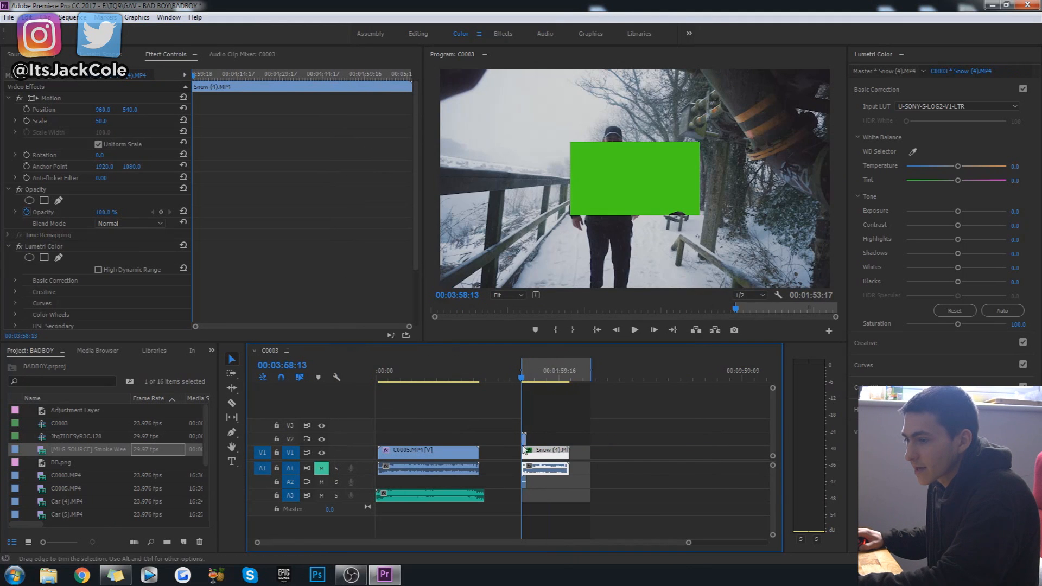
pyautogui.rightClick(524, 440)
pyautogui.click(653, 432)
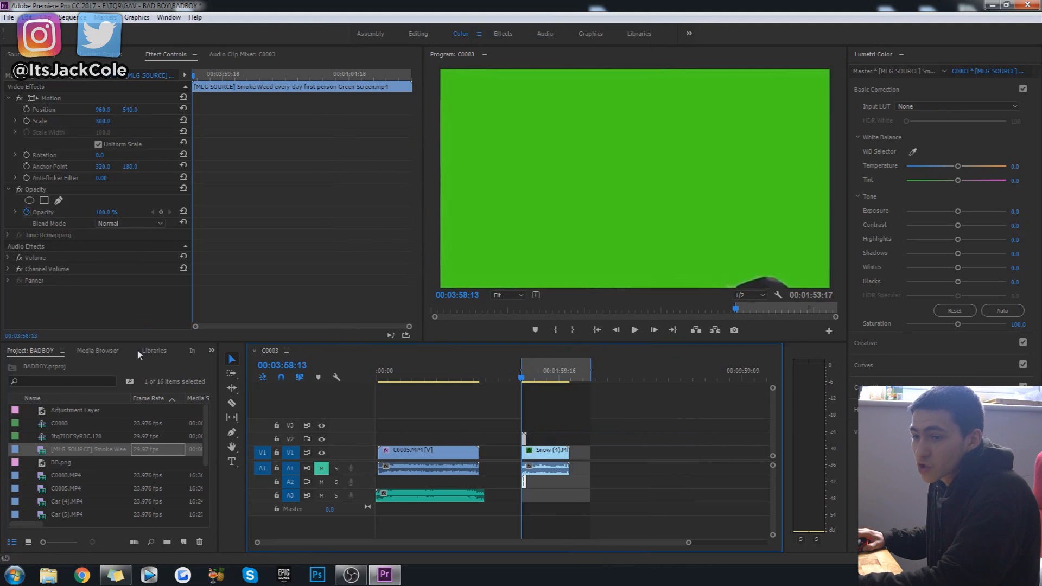
# Search the effects for "ultra" and apply Ultra Key to the green screen clip on V2.
pyautogui.click(153, 351)
pyautogui.click(190, 352)
pyautogui.click(184, 354)
pyautogui.click(54, 365)
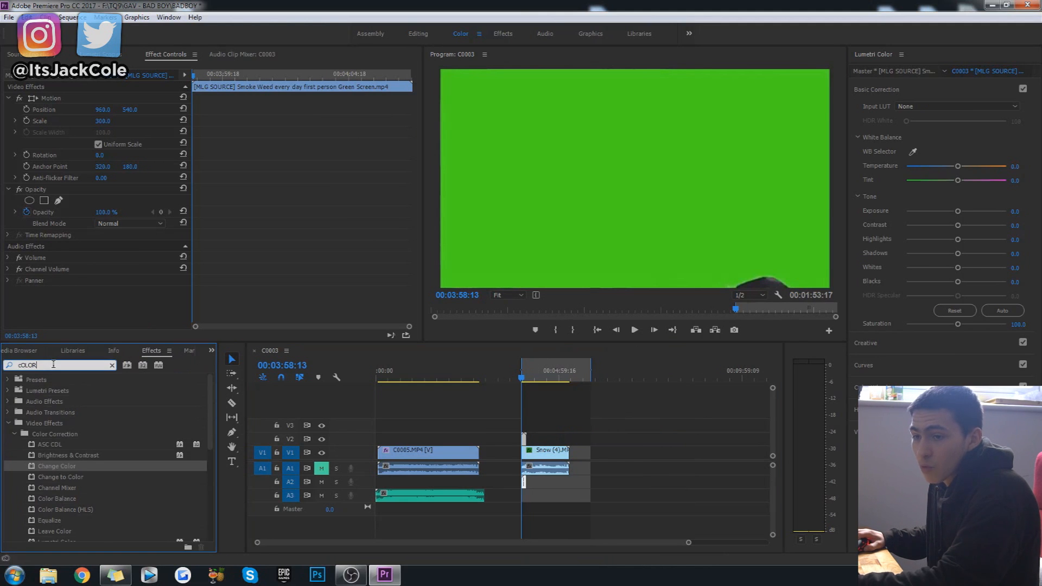
pyautogui.press('BackSpace')
pyautogui.press('BackSpace')
pyautogui.press('BackSpace')
pyautogui.press('BackSpace')
pyautogui.press('BackSpace')
pyautogui.write('uLTRA')
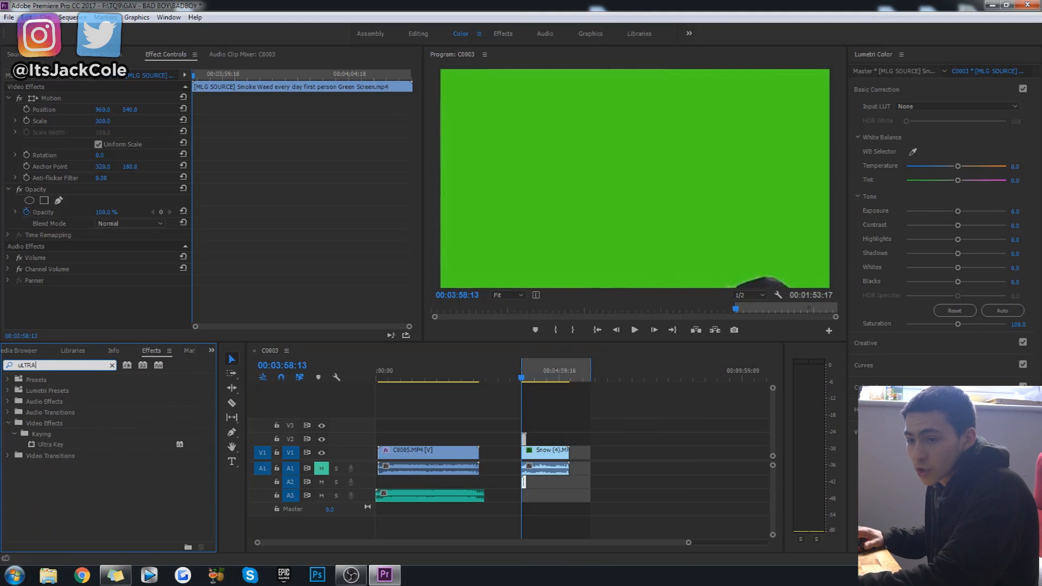
pyautogui.moveTo(51, 444); pyautogui.dragTo(525, 439)
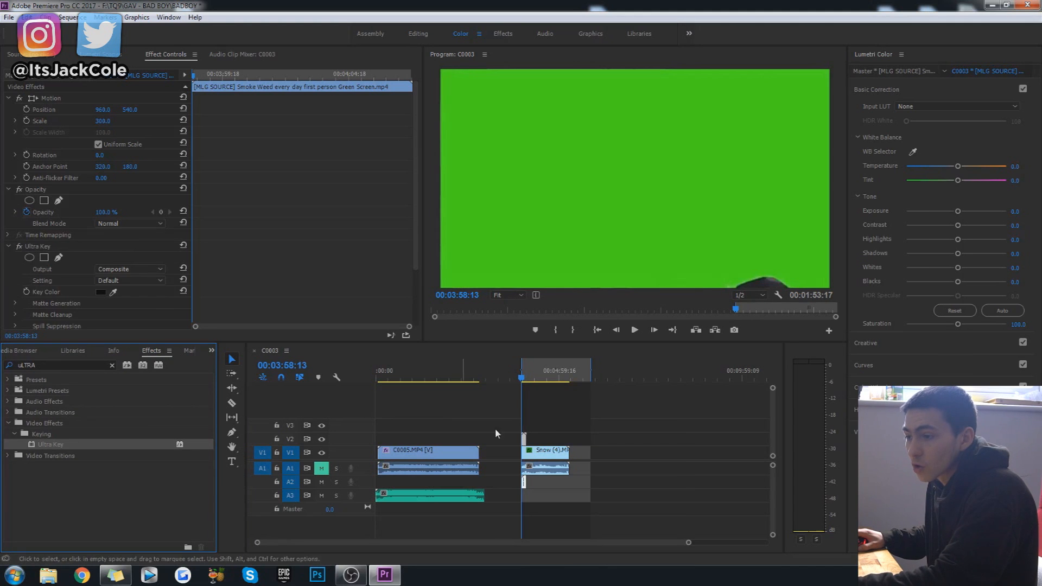
# Sample the green background as Ultra Key's Key Color and briefly play the keyed overlay, stopping at 00:03:59:20.
pyautogui.click(112, 291)
pyautogui.click(530, 166)
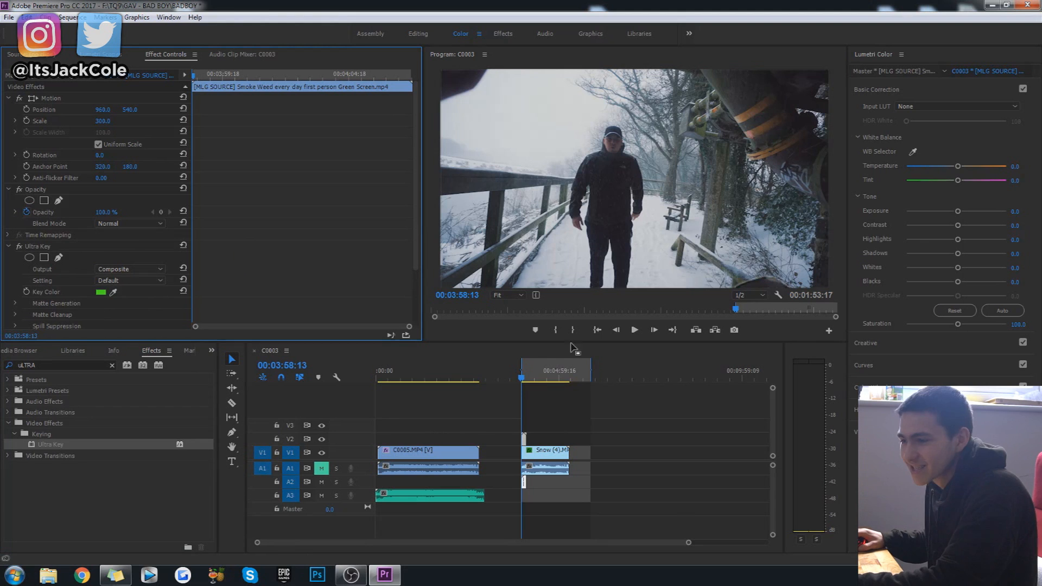
pyautogui.press('space')
pyautogui.press('space')
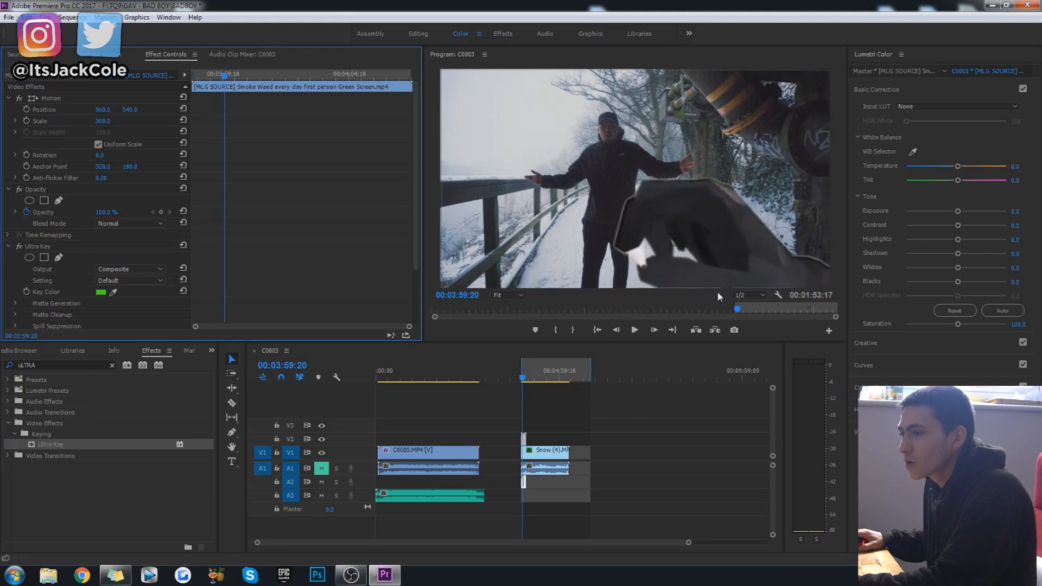
# Compare Ultra Key's Aggressive and Default settings, and choose Aggressive.
pyautogui.click(148, 279)
pyautogui.click(129, 317)
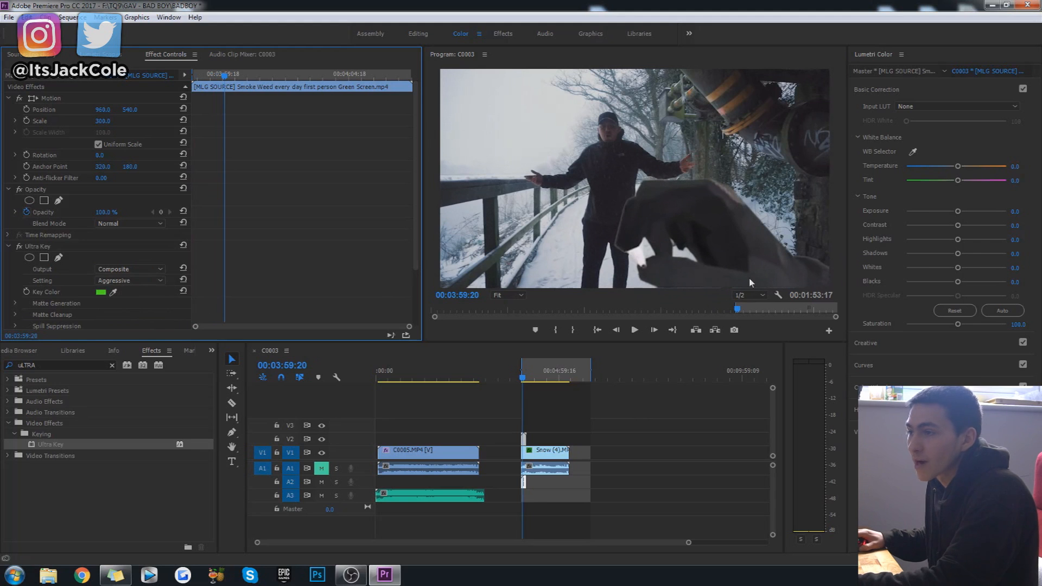
pyautogui.click(142, 281)
pyautogui.click(125, 293)
pyautogui.click(142, 280)
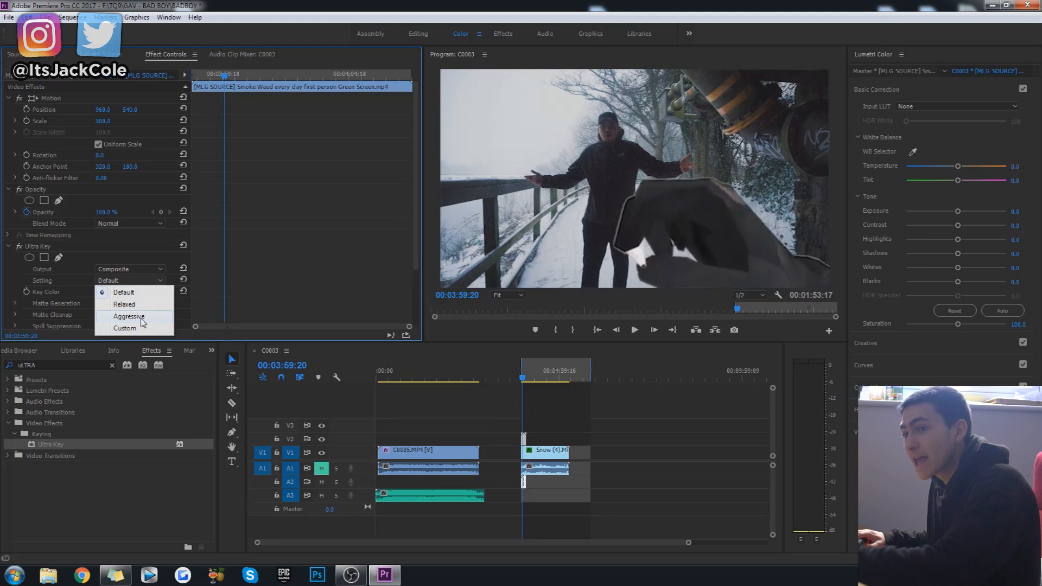
pyautogui.click(142, 319)
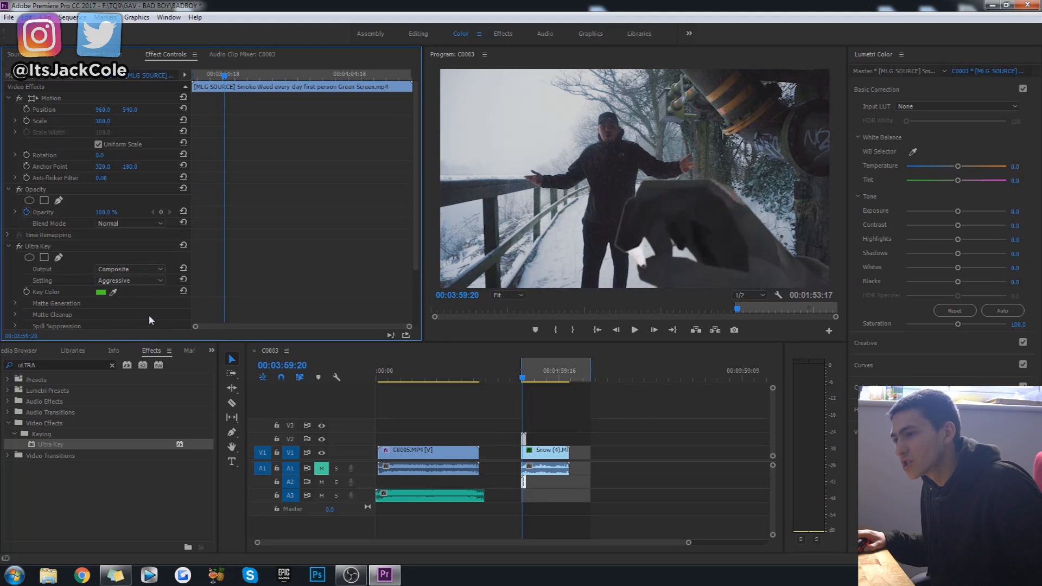
# Play the keyed overlay from 00:03:58:13 to check the Aggressive setting, stopping at 00:04:01:11.
pyautogui.click(521, 377)
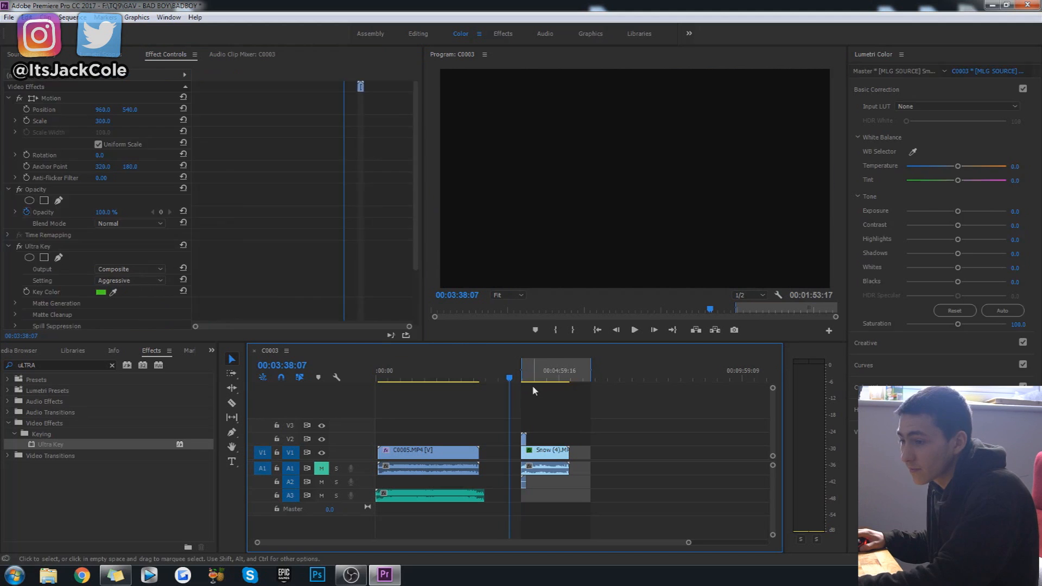
pyautogui.click(691, 409)
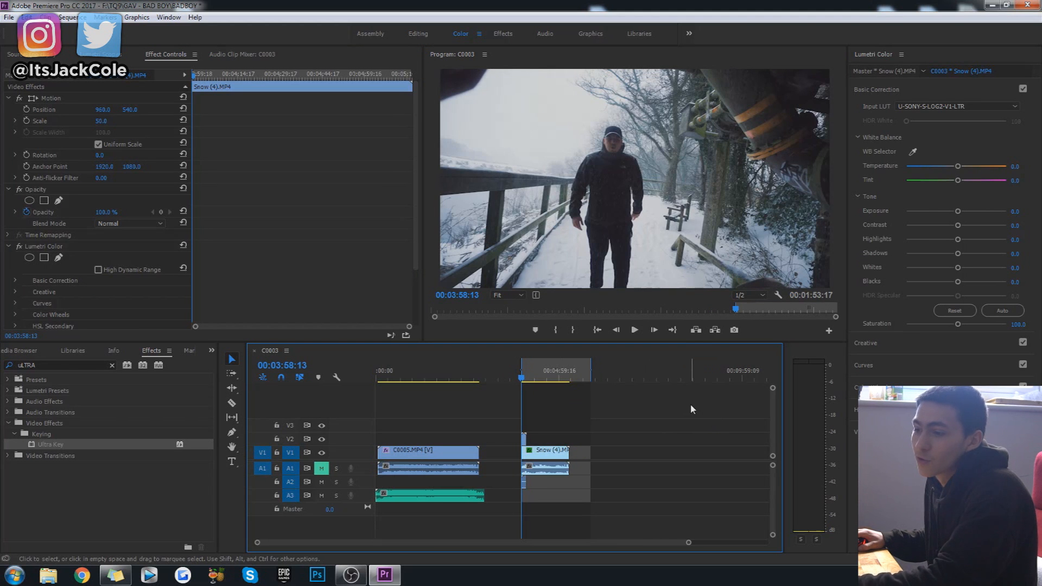
pyautogui.press('space')
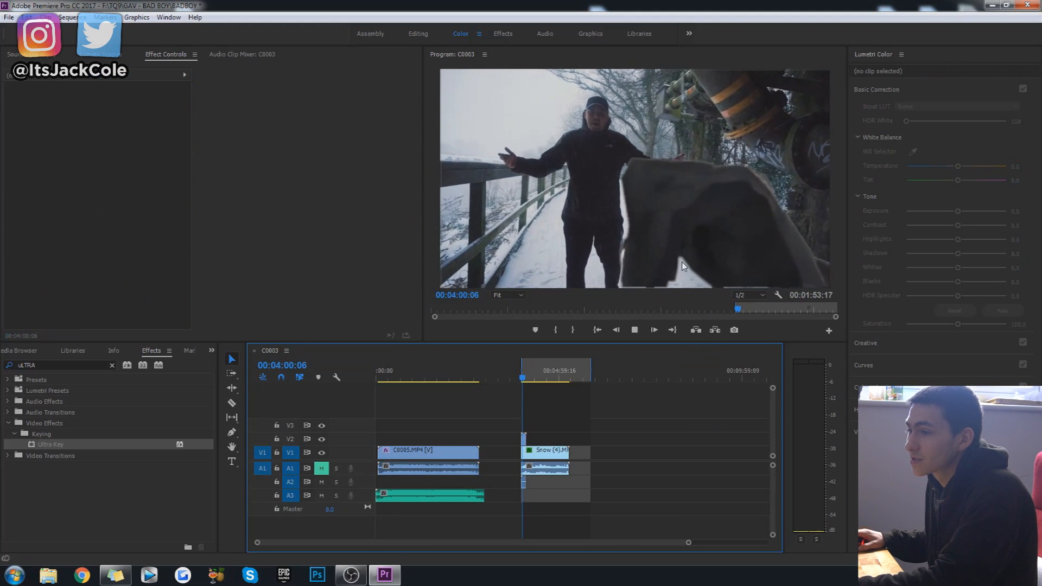
pyautogui.press('space')
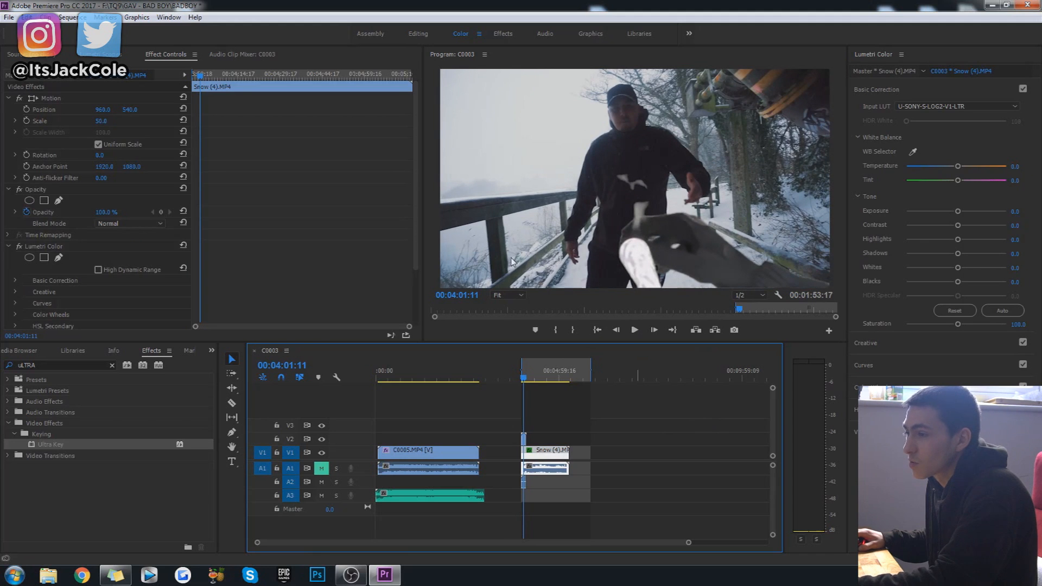
# Select the green screen overlay clip and set the preview's playback resolution to Full.
pyautogui.click(525, 439)
pyautogui.click(757, 296)
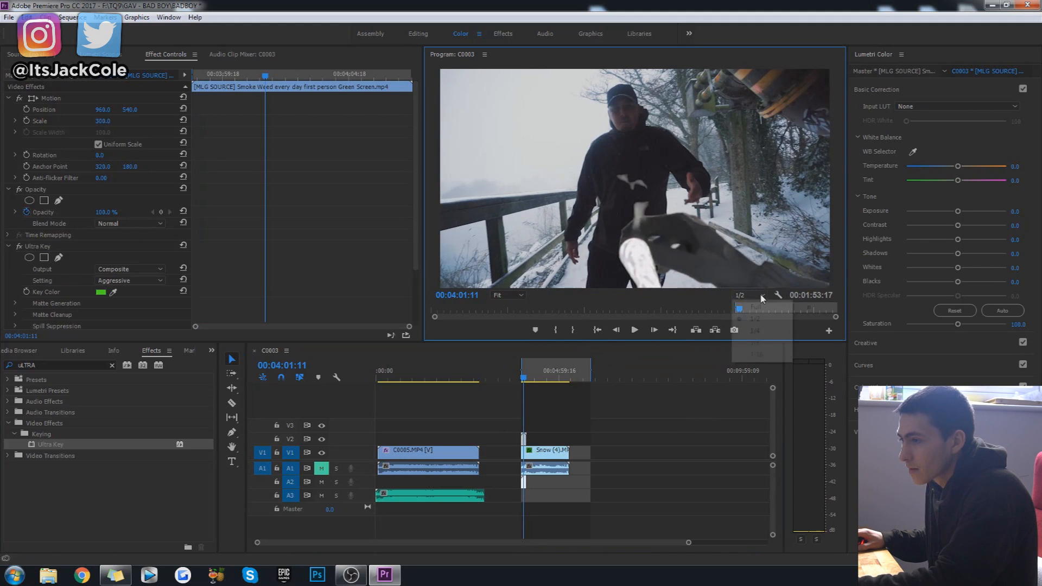
pyautogui.click(755, 307)
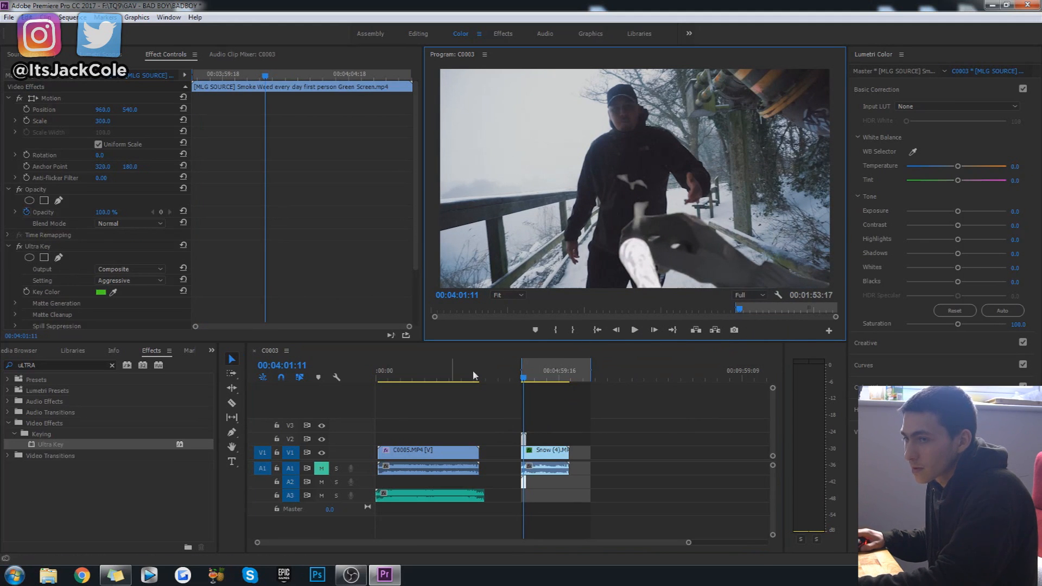
# Set the green screen overlay's Scale to 302.
pyautogui.click(109, 123)
pyautogui.write('301')
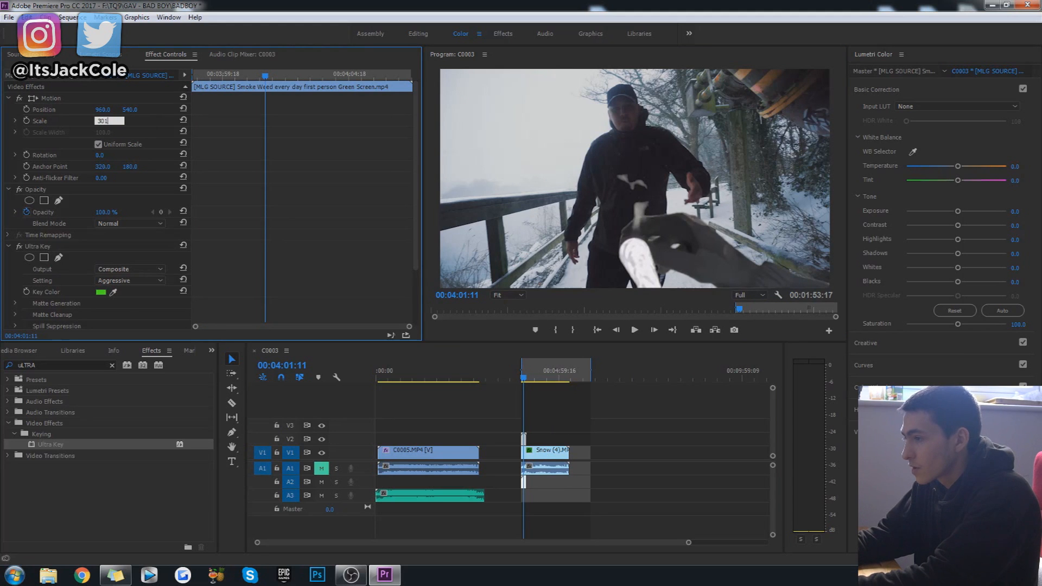
pyautogui.press('Return')
pyautogui.click(571, 414)
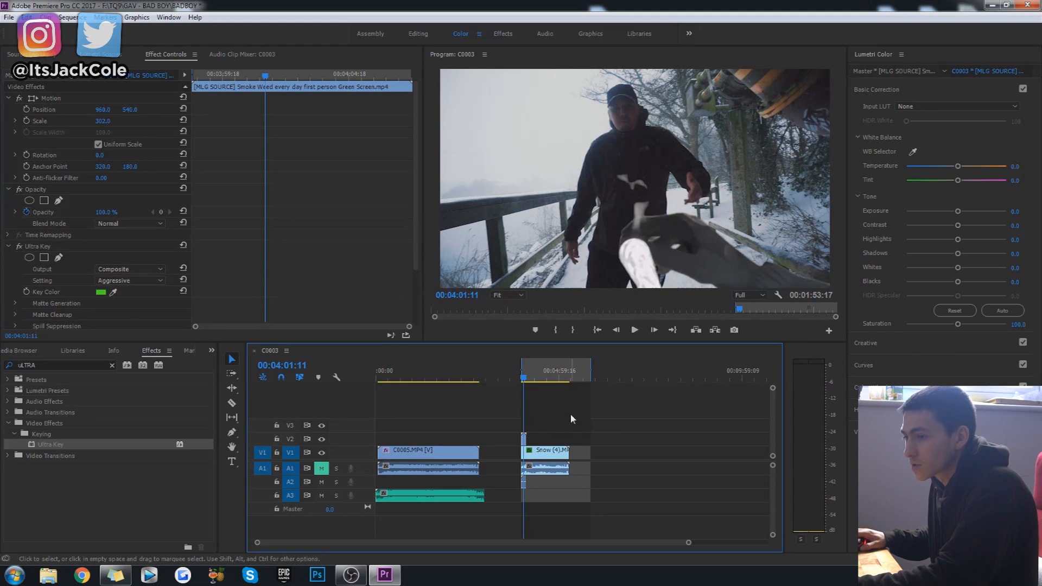
# Replay the section from 00:03:58:13 several times to review the keyed hand overlay over the snow clip.
pyautogui.click(522, 378)
pyautogui.press('space')
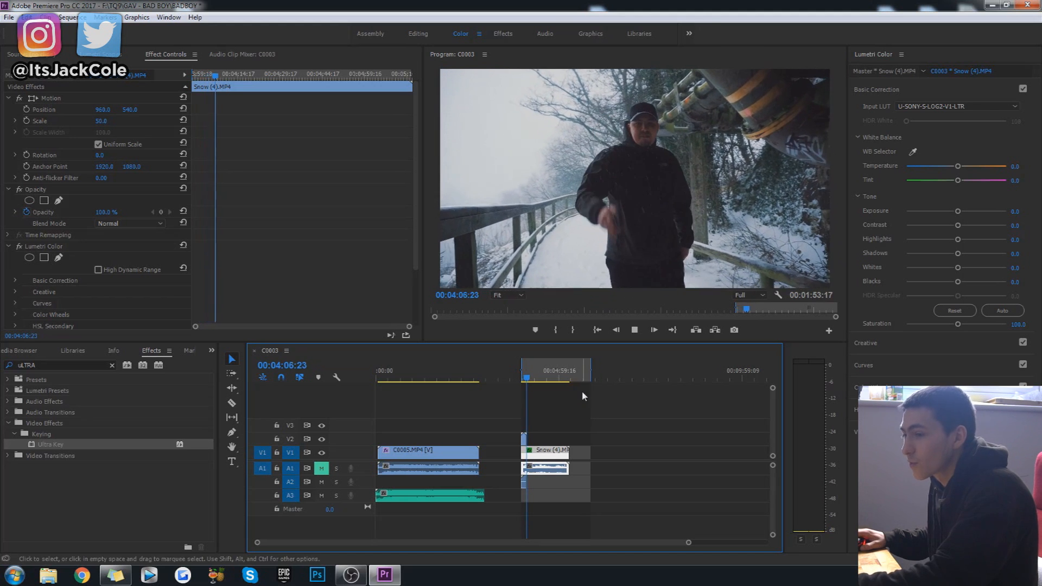
pyautogui.click(529, 376)
pyautogui.click(521, 377)
pyautogui.click(562, 423)
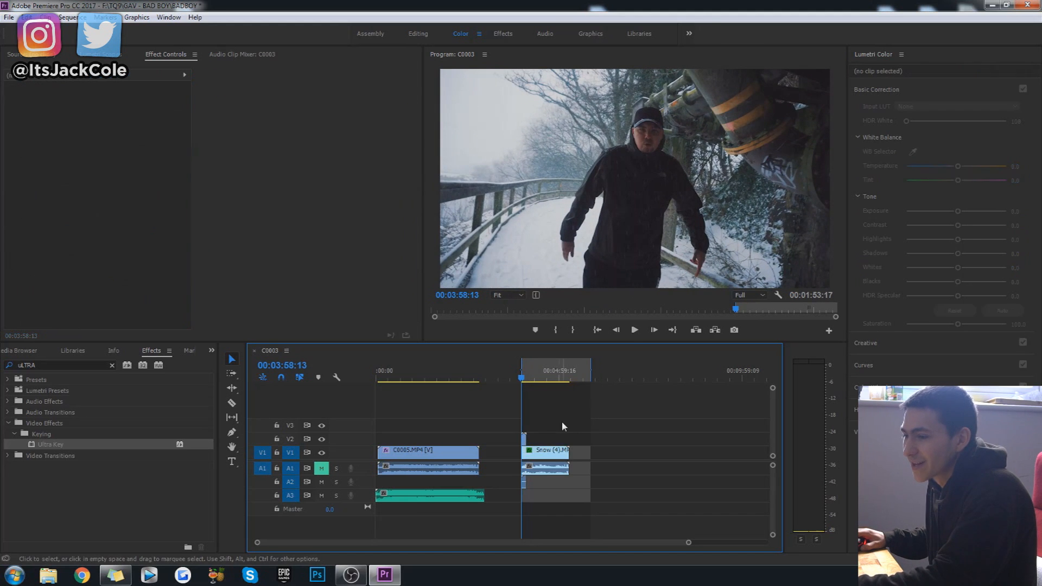
pyautogui.click(527, 431)
pyautogui.click(560, 416)
pyautogui.press('space')
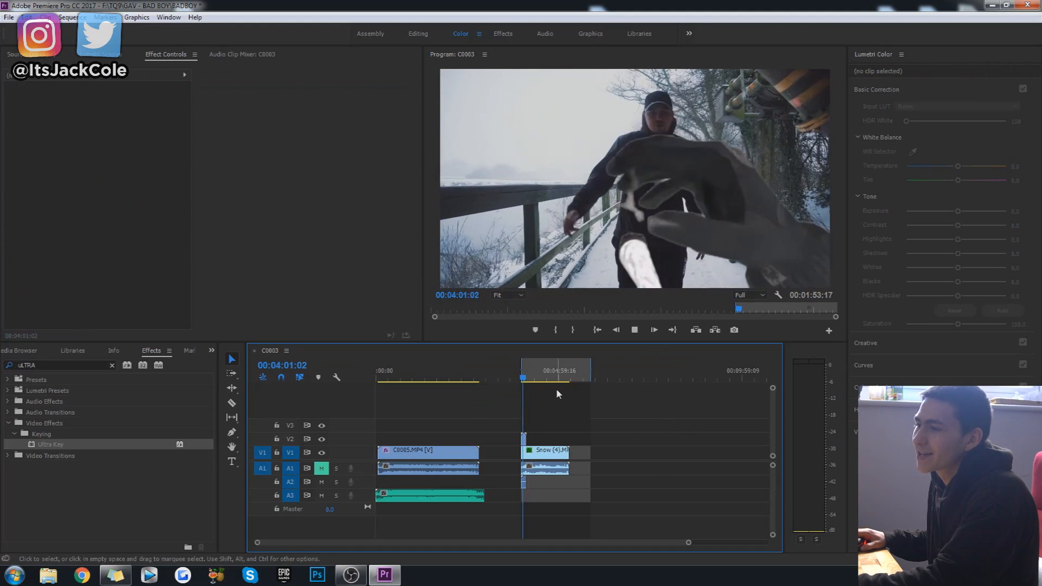
pyautogui.press('space')
pyautogui.click(523, 378)
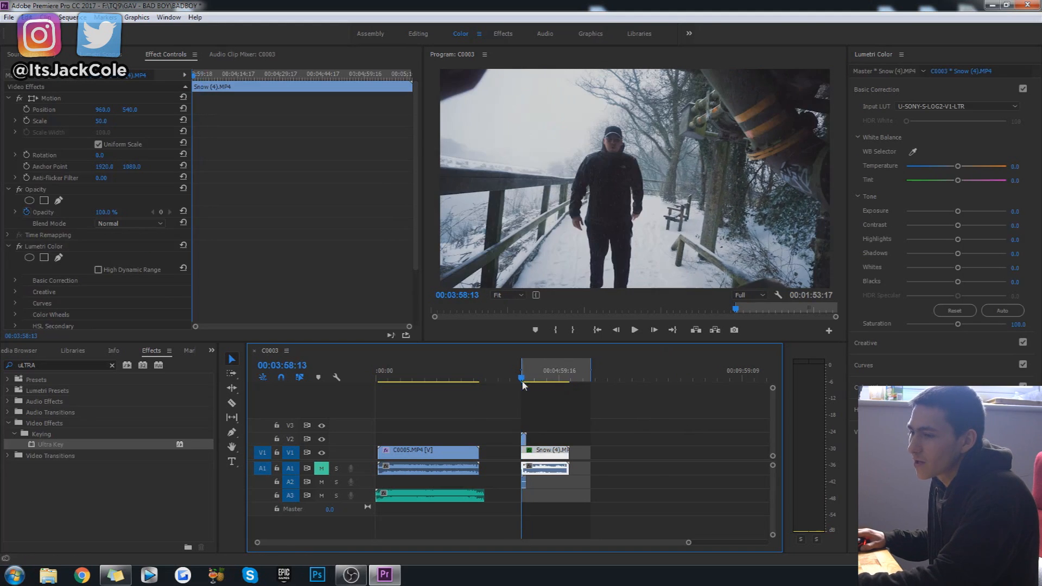
pyautogui.click(523, 440)
pyautogui.press('space')
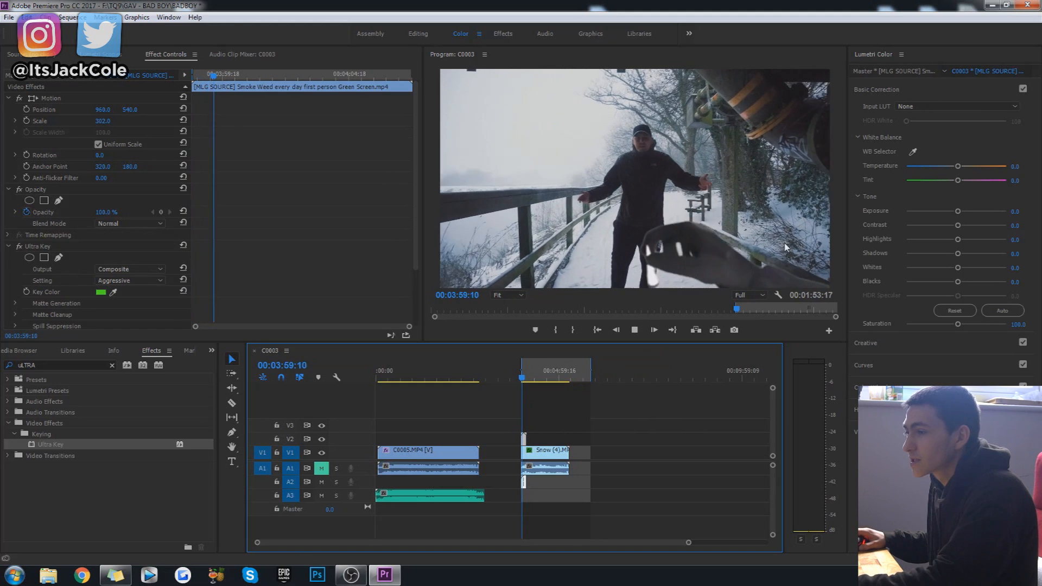
# Try turning on keyframing for the snow clip's Scale and Position at 00:03:59:21.
pyautogui.click(523, 378)
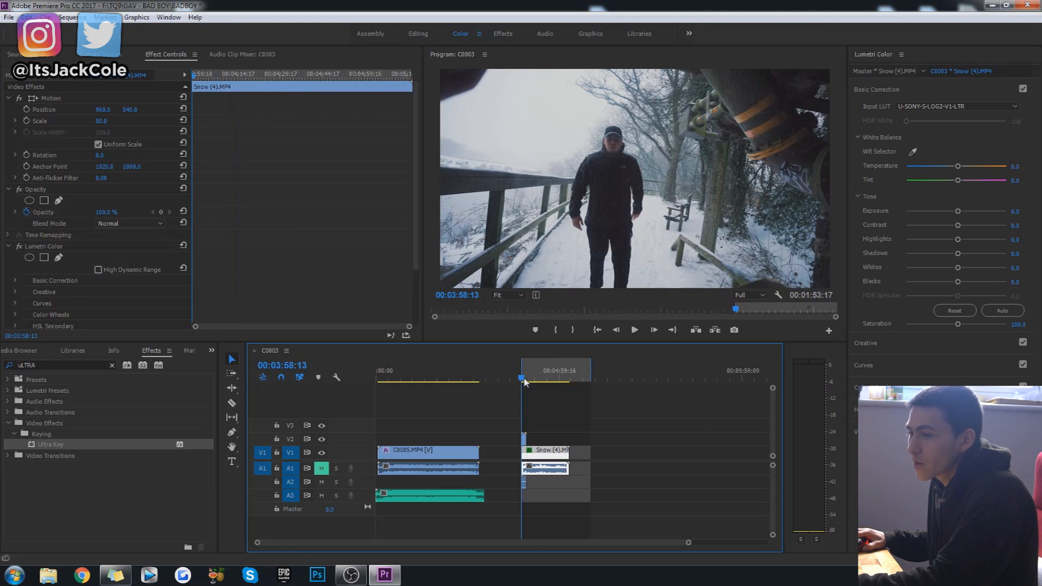
pyautogui.click(195, 77)
pyautogui.moveTo(197, 78); pyautogui.dragTo(198, 77)
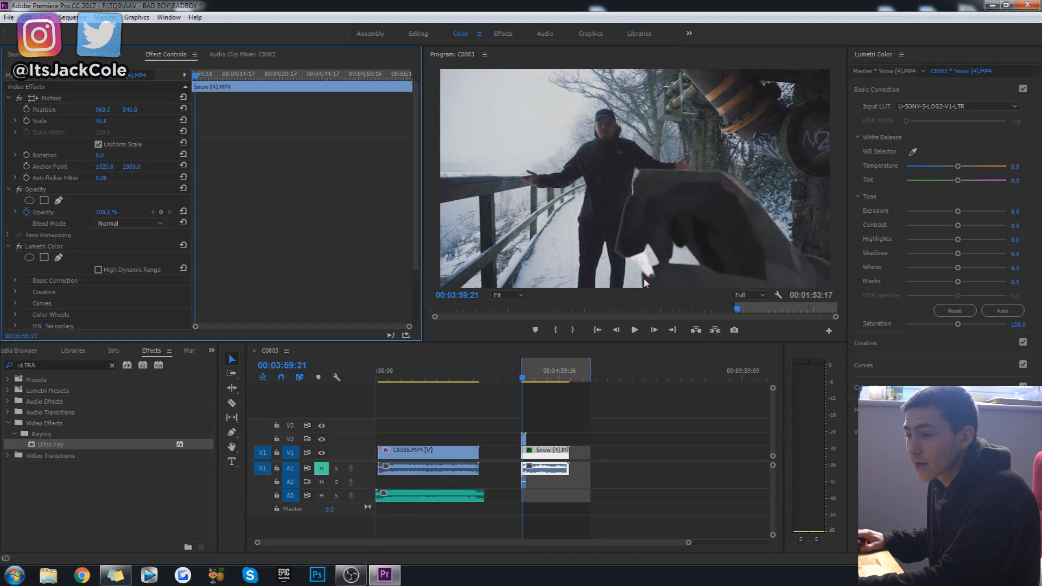
pyautogui.click(26, 121)
pyautogui.click(26, 109)
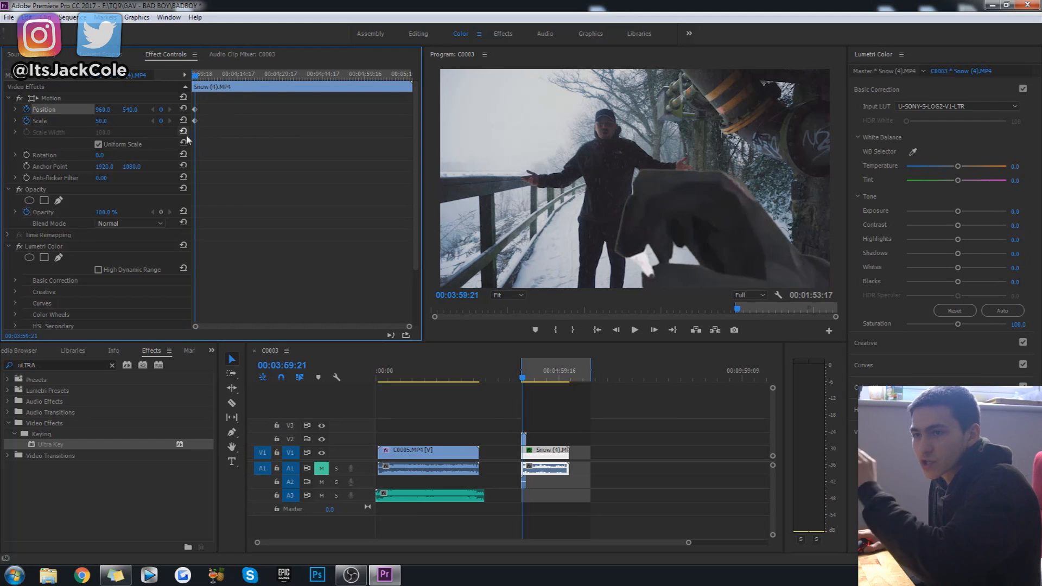
# Return to 00:03:58:13, try adjusting the snow clip's Position, and undo the change.
pyautogui.click(194, 79)
pyautogui.moveTo(194, 78); pyautogui.dragTo(191, 79)
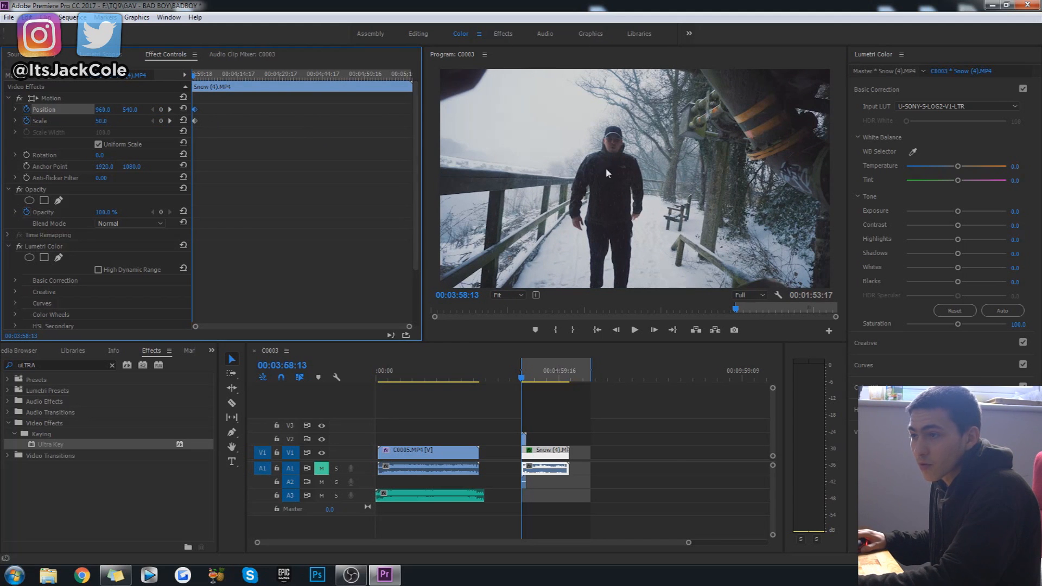
pyautogui.click(646, 199)
pyautogui.click(56, 111)
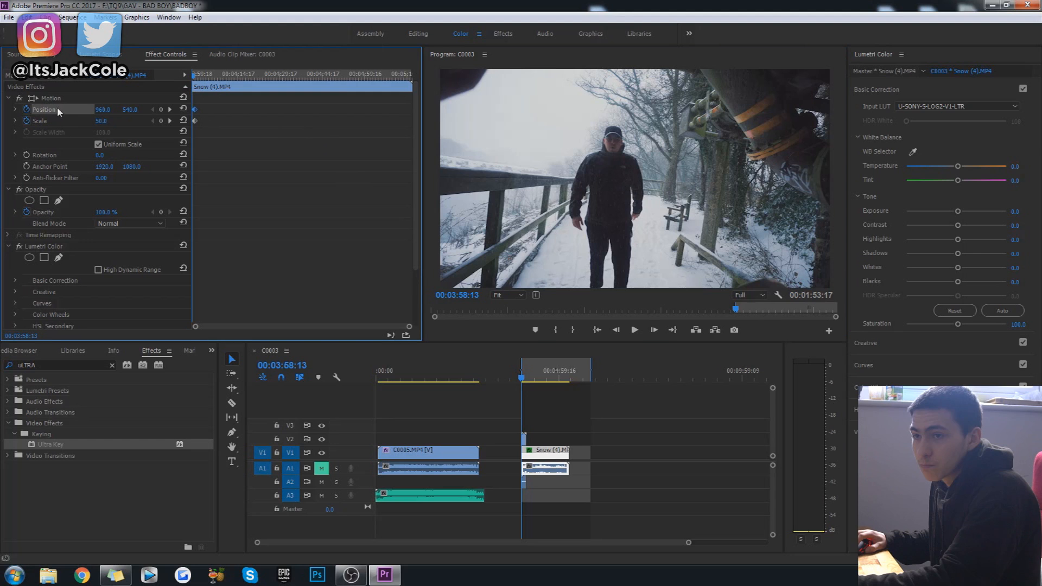
pyautogui.moveTo(130, 111)
pyautogui.mouseDown()
pyautogui.moveTo(169, 111)
pyautogui.moveTo(132, 110)
pyautogui.mouseUp()
pyautogui.hotkey('ctrl', 'z')
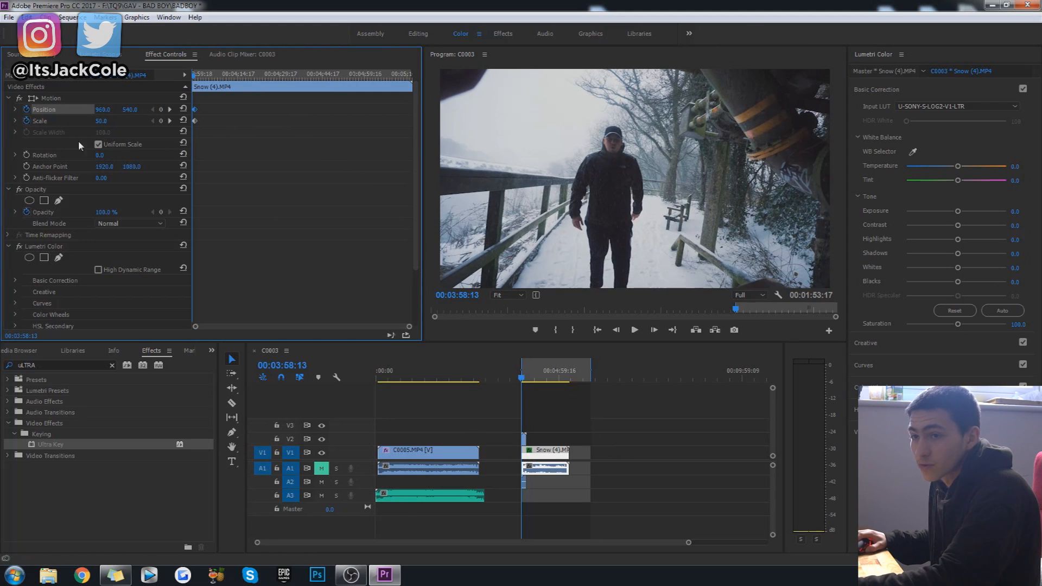
# Turn on Position and Scale keyframing for the green screen overlay clip at 00:03:59:20.
pyautogui.click(523, 438)
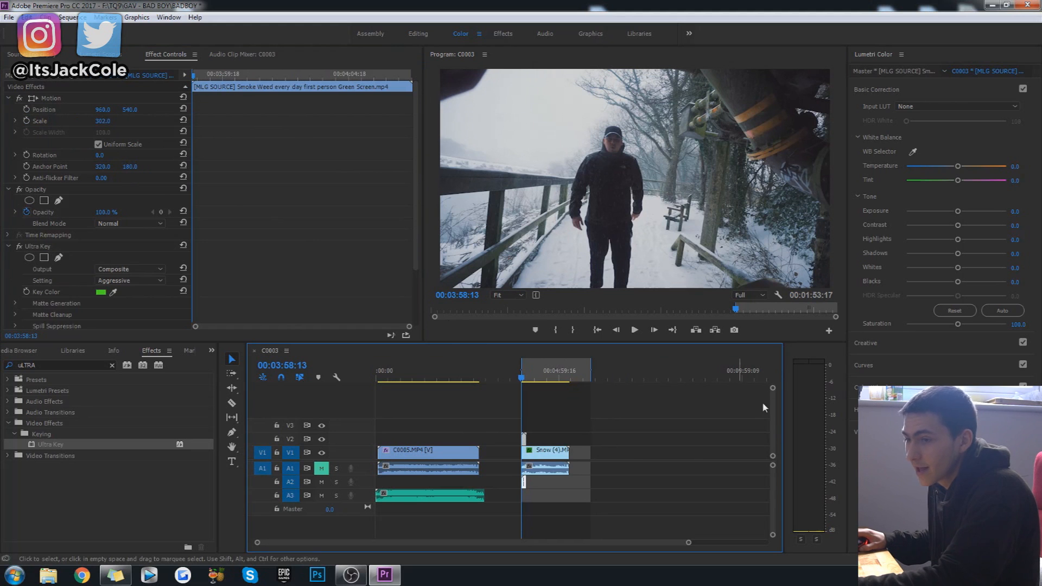
pyautogui.moveTo(194, 78); pyautogui.dragTo(228, 87)
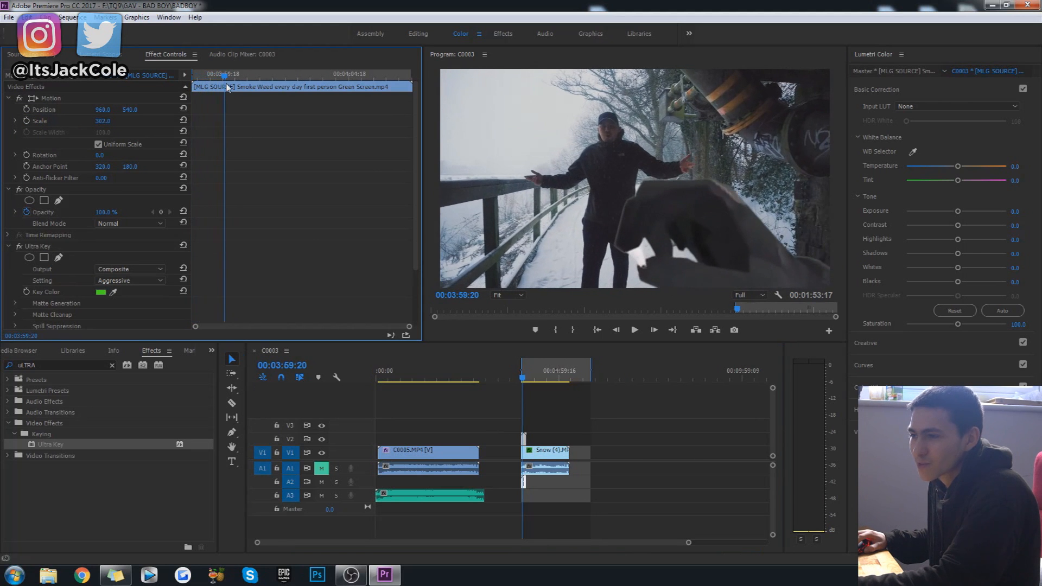
pyautogui.click(26, 110)
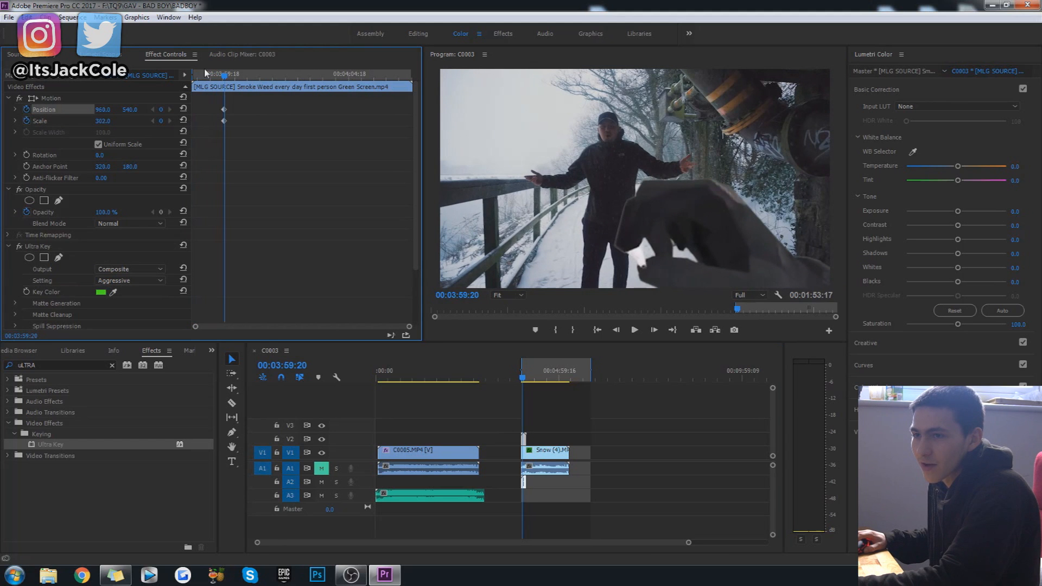
# At 00:03:58:13, keyframe the green screen overlay's Position farther left and lower, and set its Scale to 250.
pyautogui.moveTo(222, 78); pyautogui.dragTo(186, 85)
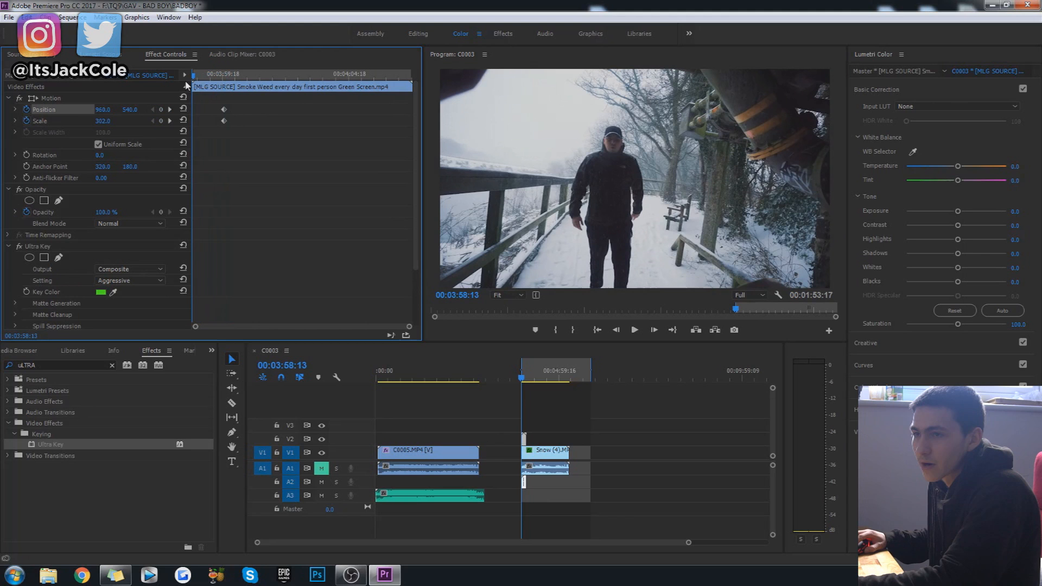
pyautogui.click(758, 288)
pyautogui.moveTo(139, 111); pyautogui.dragTo(154, 111)
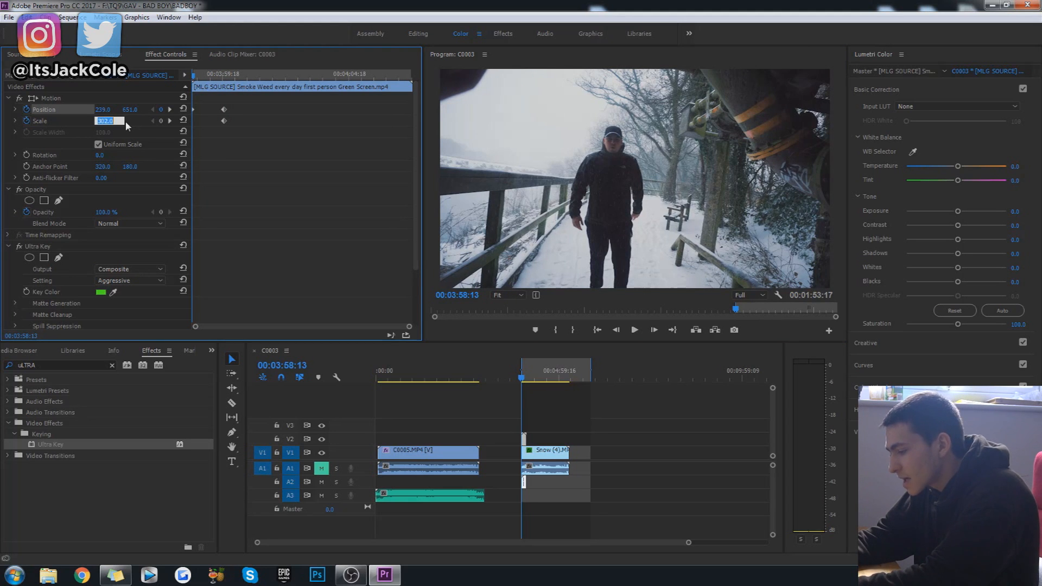
pyautogui.write('250')
# Play the section from 00:03:58:13 repeatedly to review the overlay's keyframed movement, stopping at 00:04:01:17.
pyautogui.press('space')
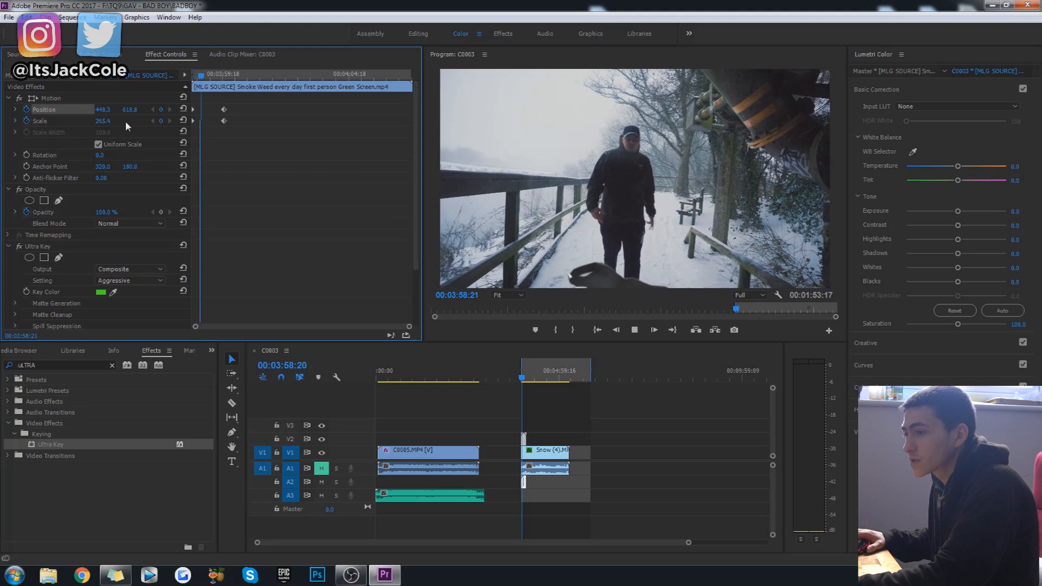
pyautogui.press('space')
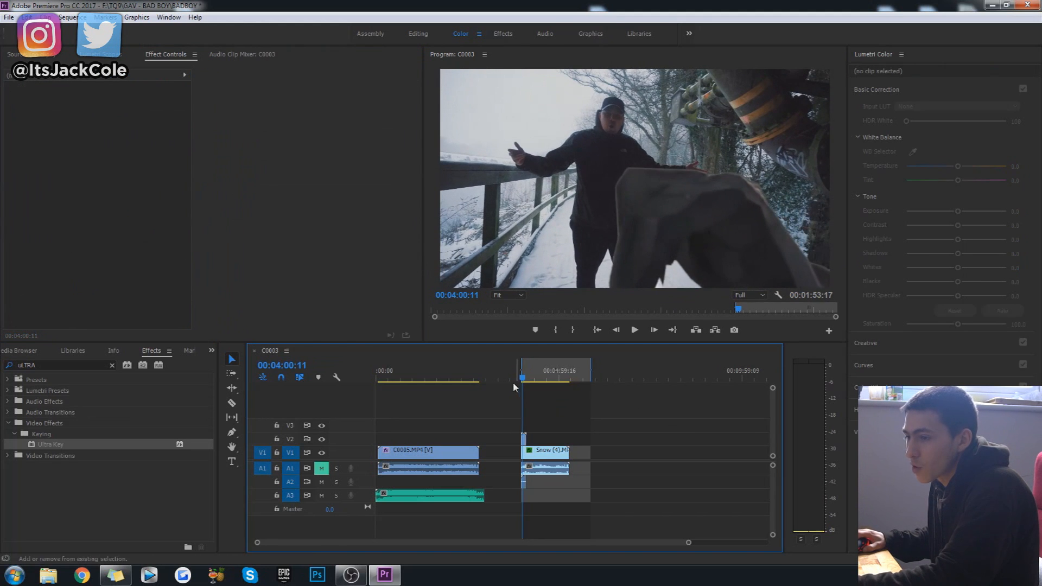
pyautogui.click(683, 410)
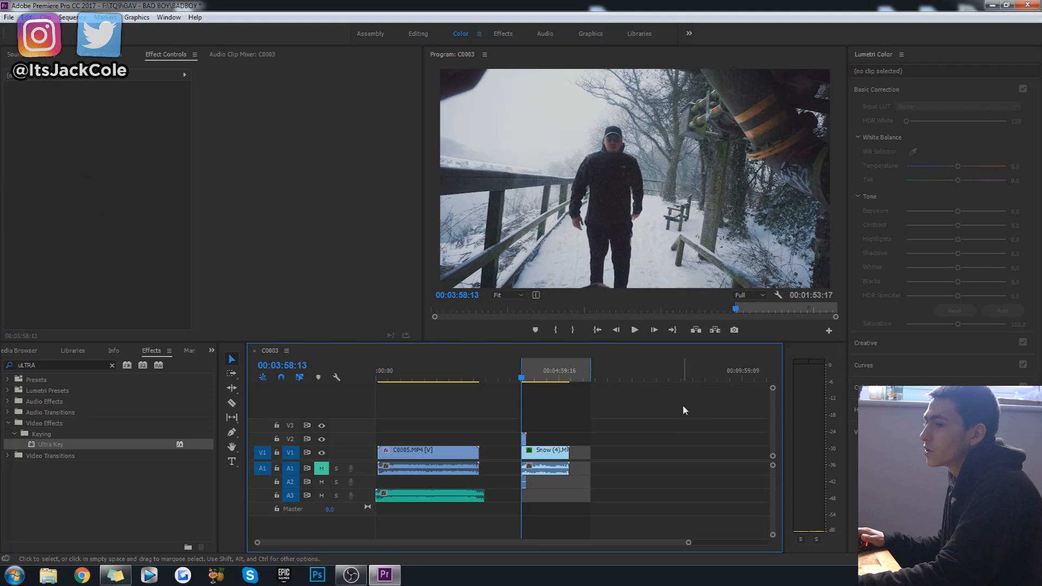
pyautogui.press('space')
pyautogui.press('space')
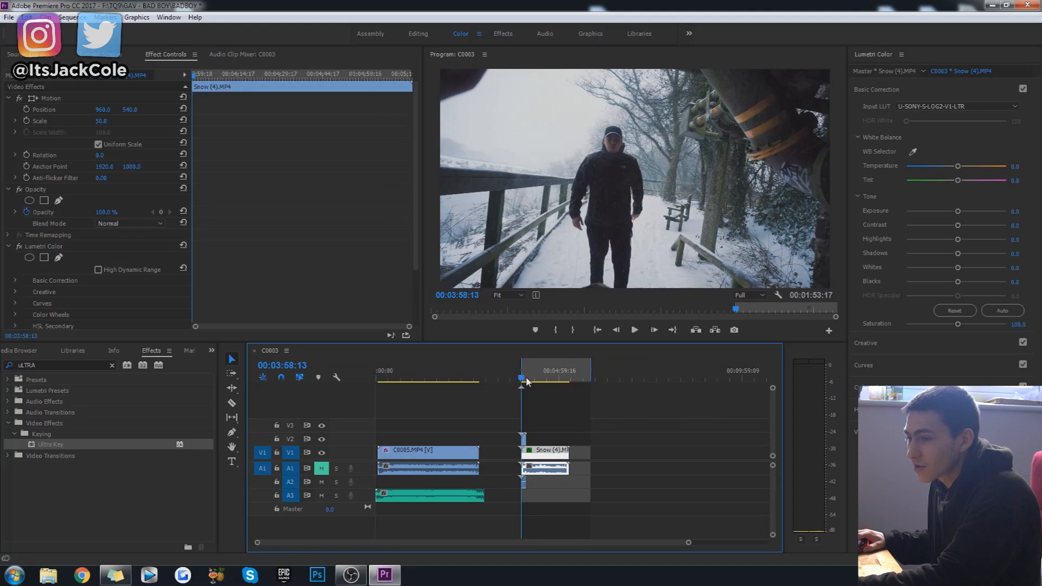
pyautogui.click(654, 409)
pyautogui.press('space')
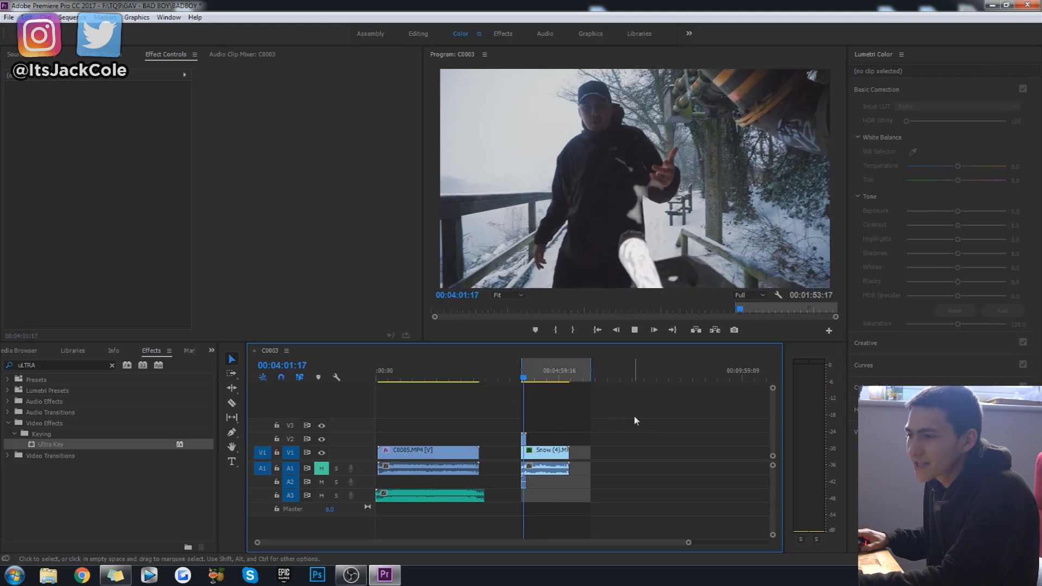
pyautogui.press('space')
# Replay the keyed hand overlay from 00:03:58:13 in short passes up to 00:04:04:00 to examine how it sits on the footage.
pyautogui.click(587, 408)
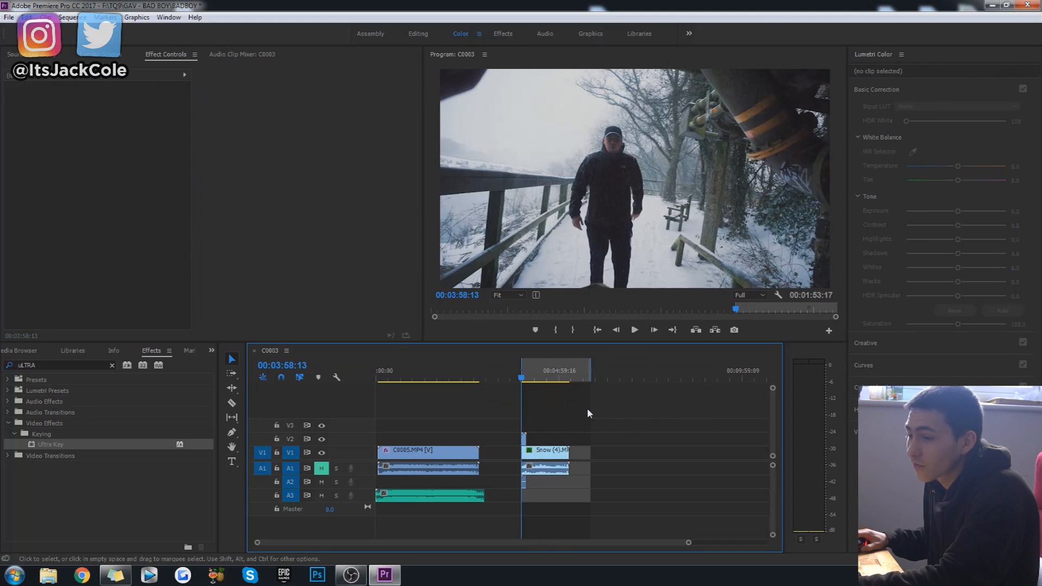
pyautogui.press('space')
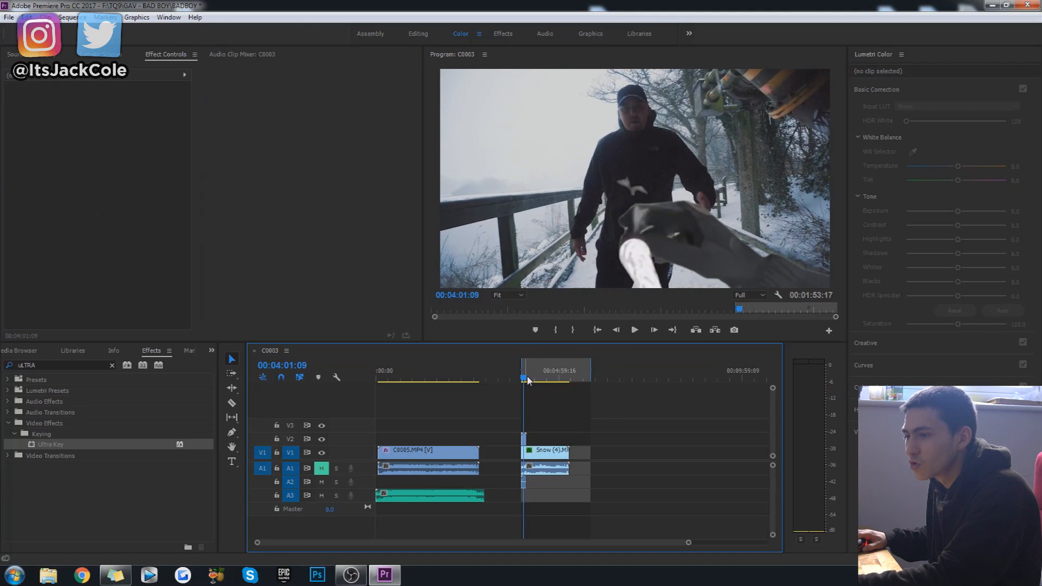
pyautogui.press('space')
pyautogui.press('space')
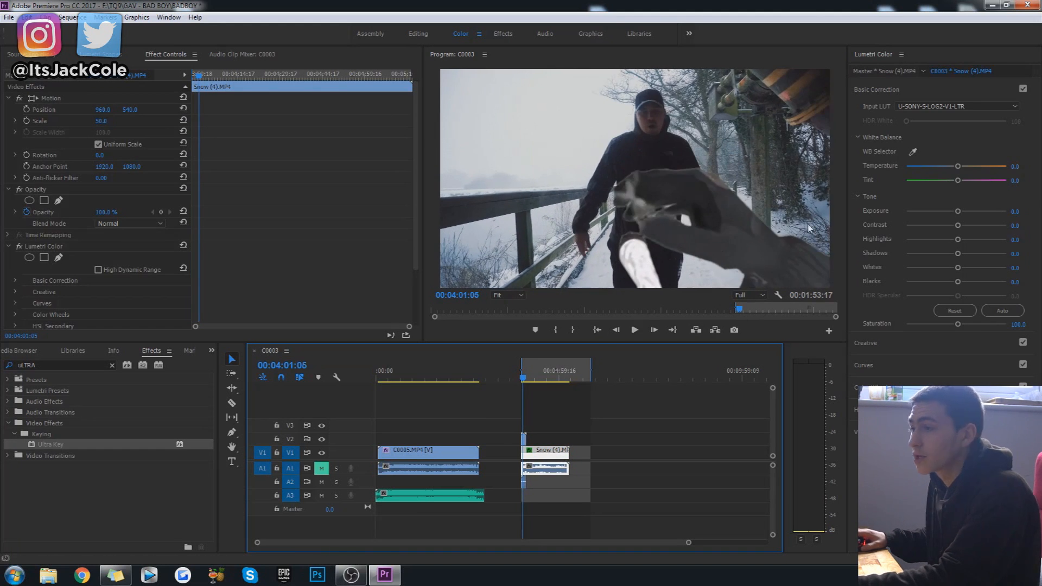
pyautogui.press('space')
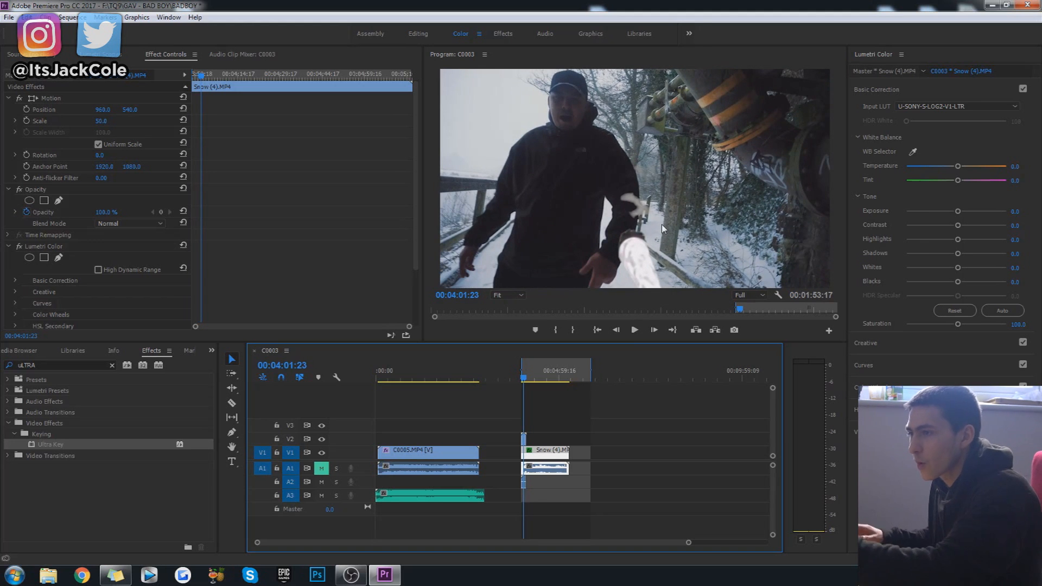
pyautogui.press('Up')
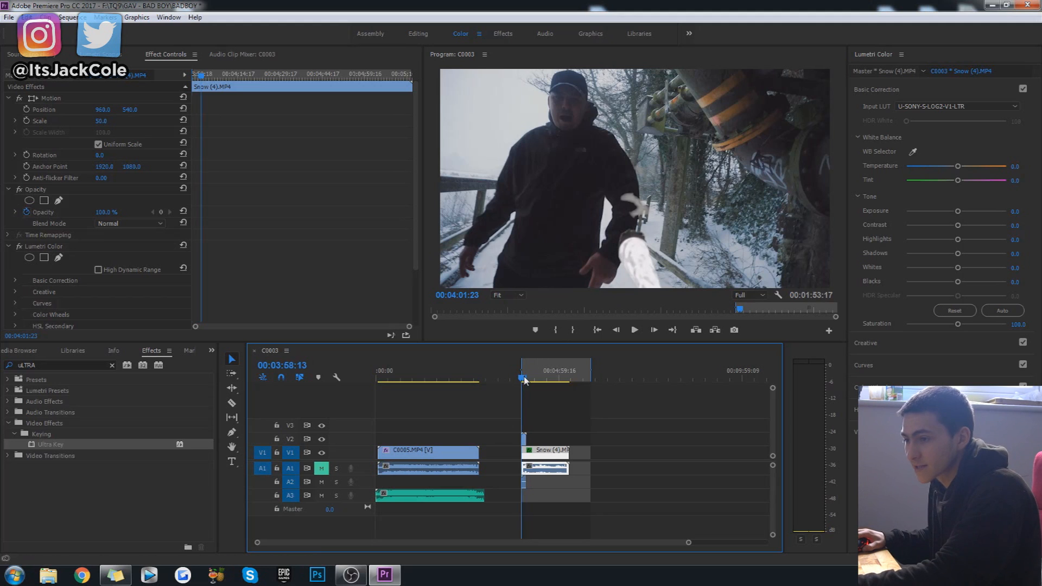
pyautogui.press('space')
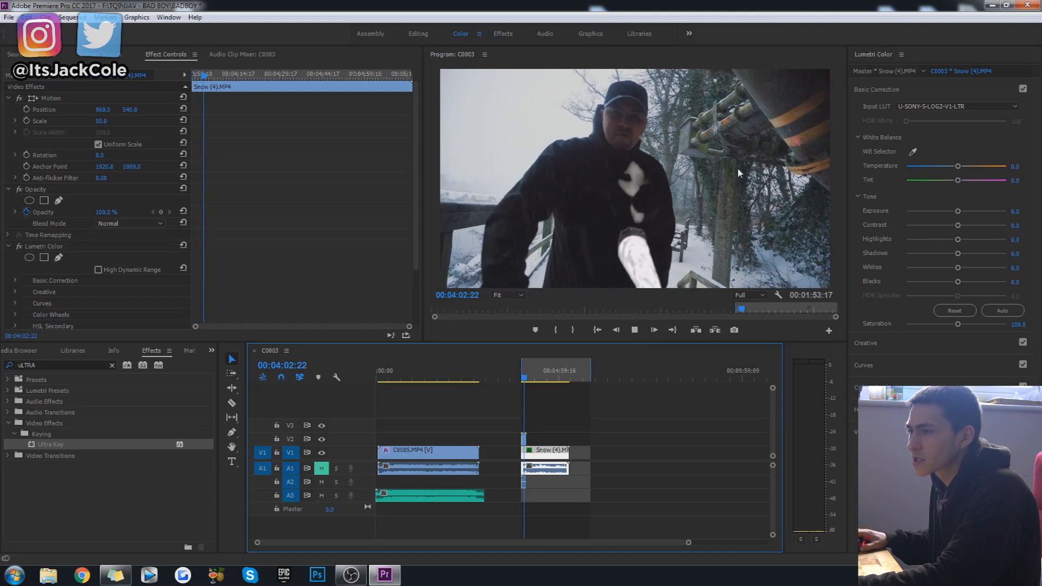
pyautogui.press('space')
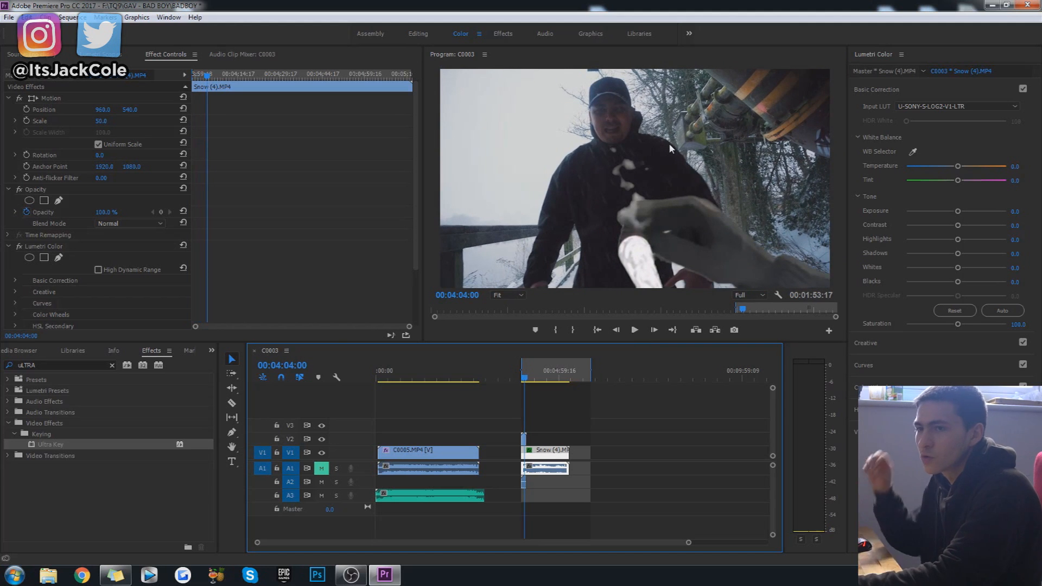
# Show the snow clip's Motion bounds, and replay the composite from 00:03:58:13 to 00:04:03:20.
pyautogui.click(60, 99)
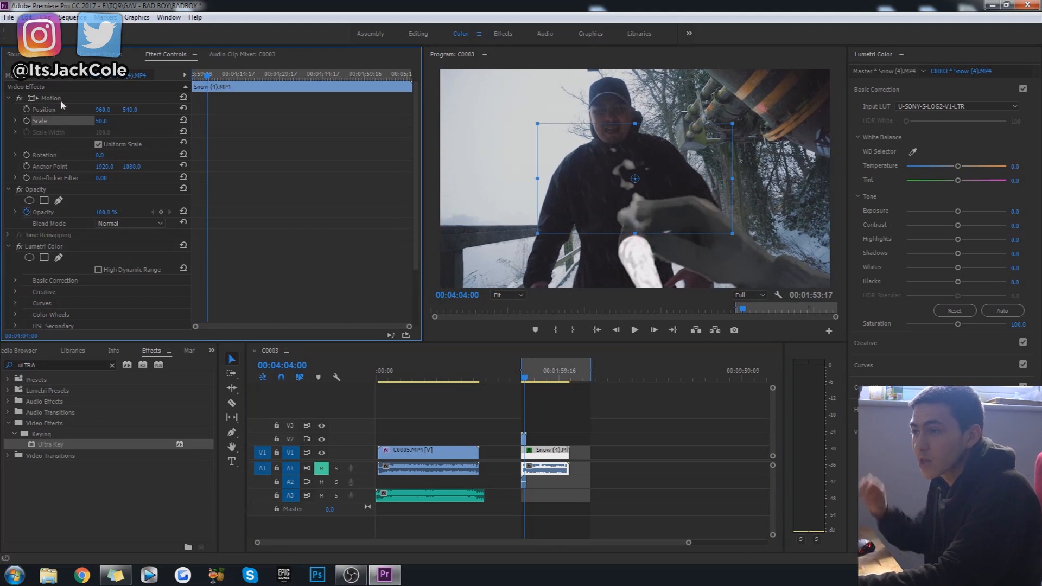
pyautogui.click(666, 448)
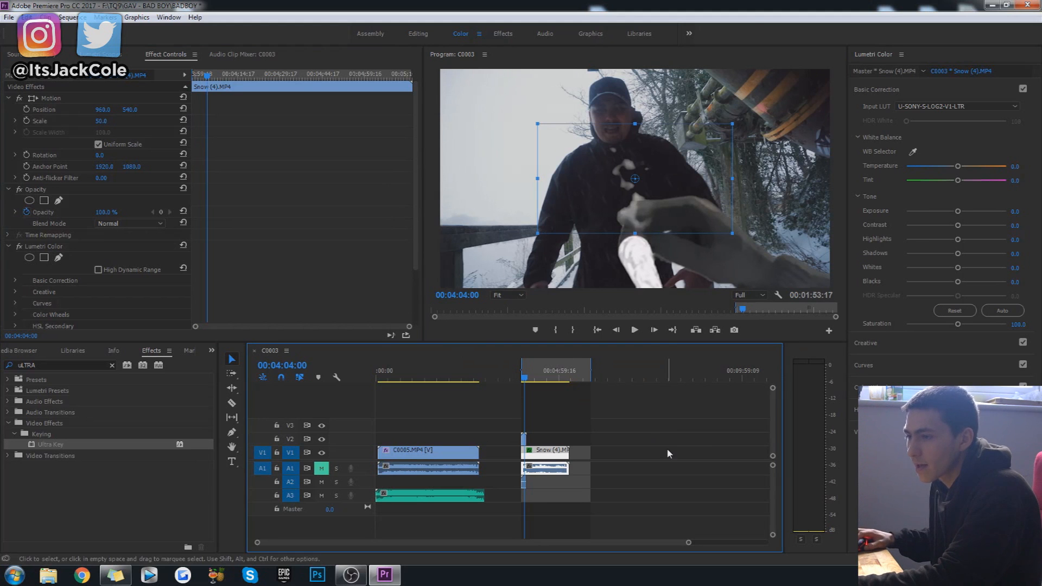
pyautogui.click(522, 379)
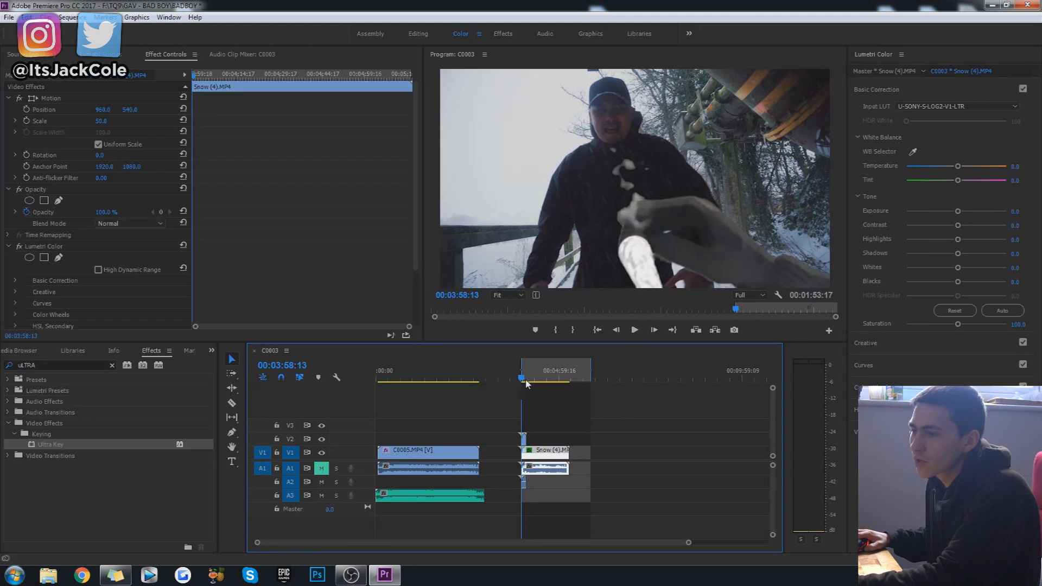
pyautogui.press('space')
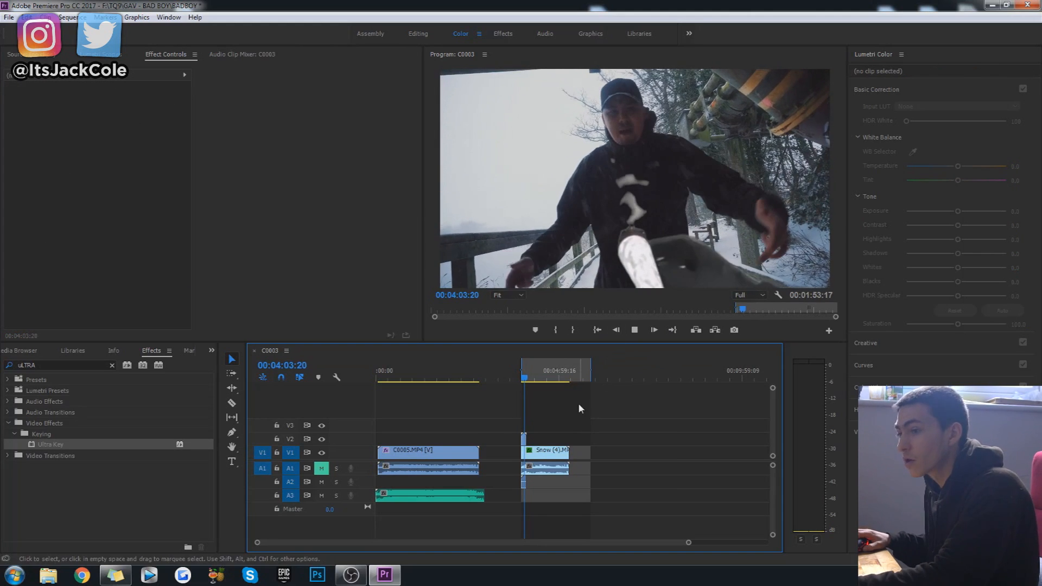
pyautogui.press('space')
# Save the project, delete the green screen overlay clip from V2, and save again.
pyautogui.hotkey('ctrl', 's')
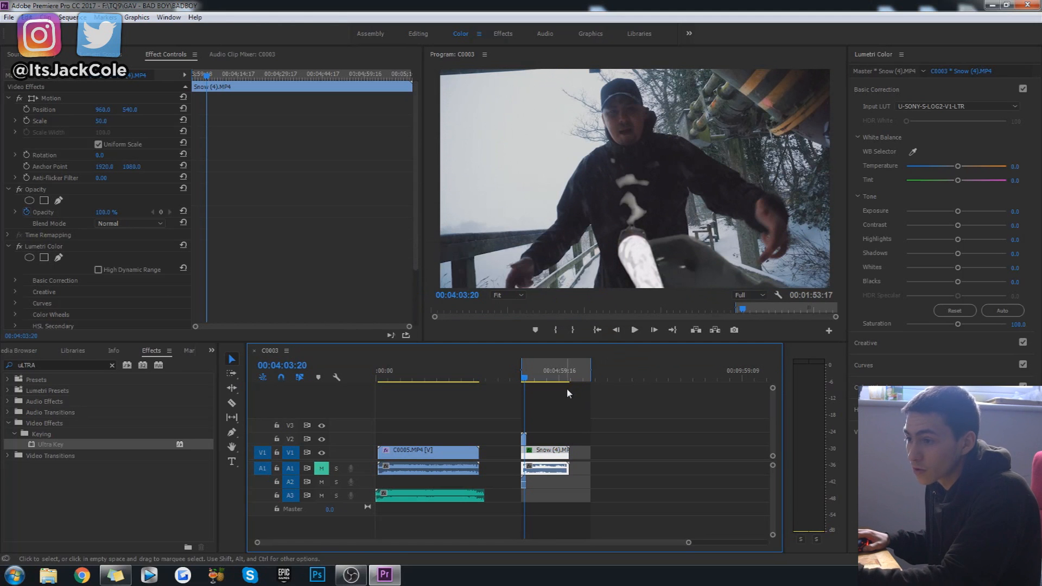
pyautogui.click(524, 439)
pyautogui.press('Delete')
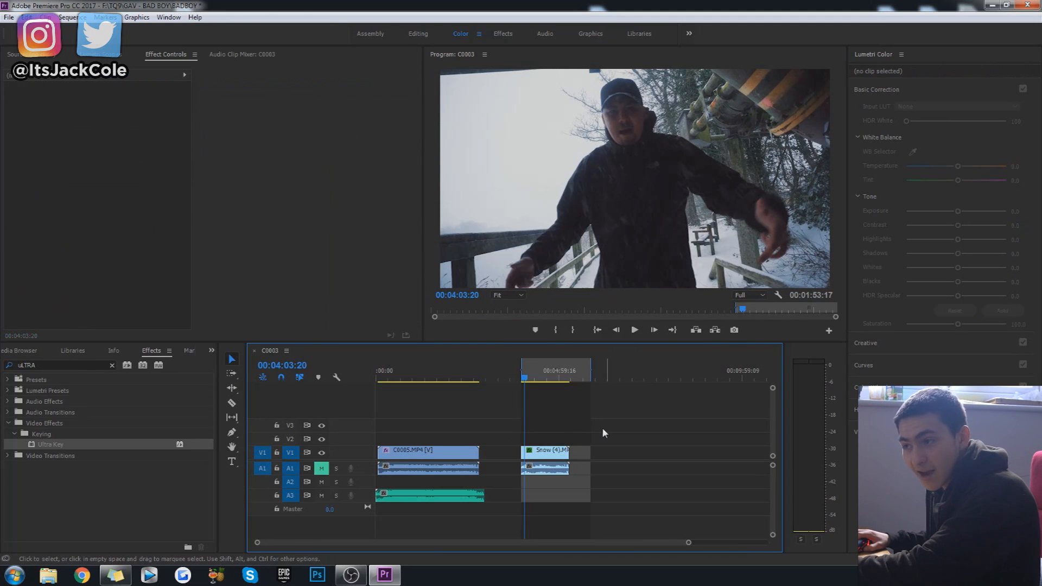
pyautogui.hotkey('ctrl', 's')
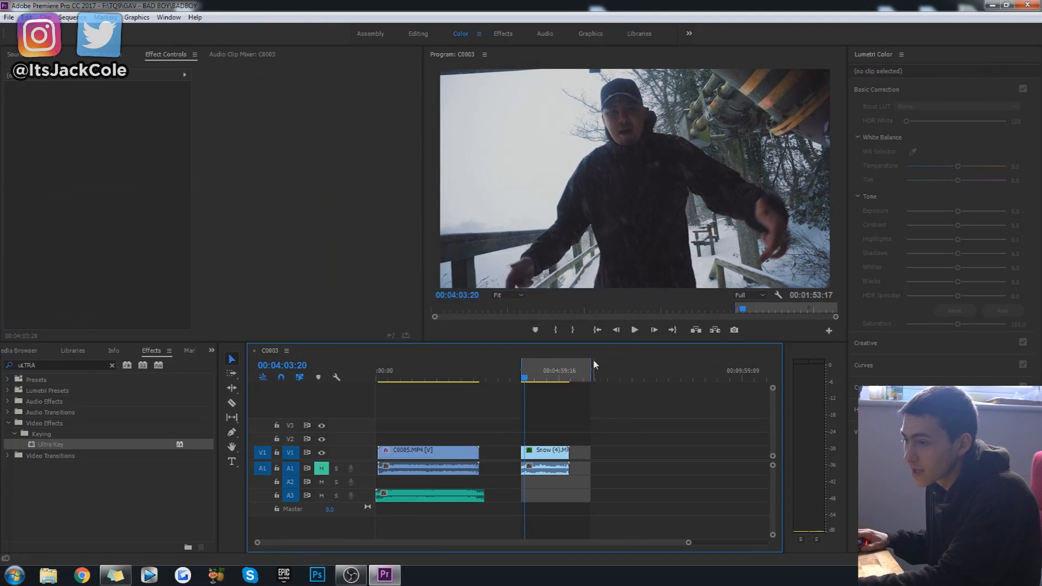
# Move the snow clip along the timeline to start at 00:04:34:00, and save the project.
pyautogui.moveTo(590, 364); pyautogui.dragTo(619, 368)
pyautogui.click(523, 375)
pyautogui.moveTo(545, 456); pyautogui.dragTo(567, 458)
pyautogui.click(544, 374)
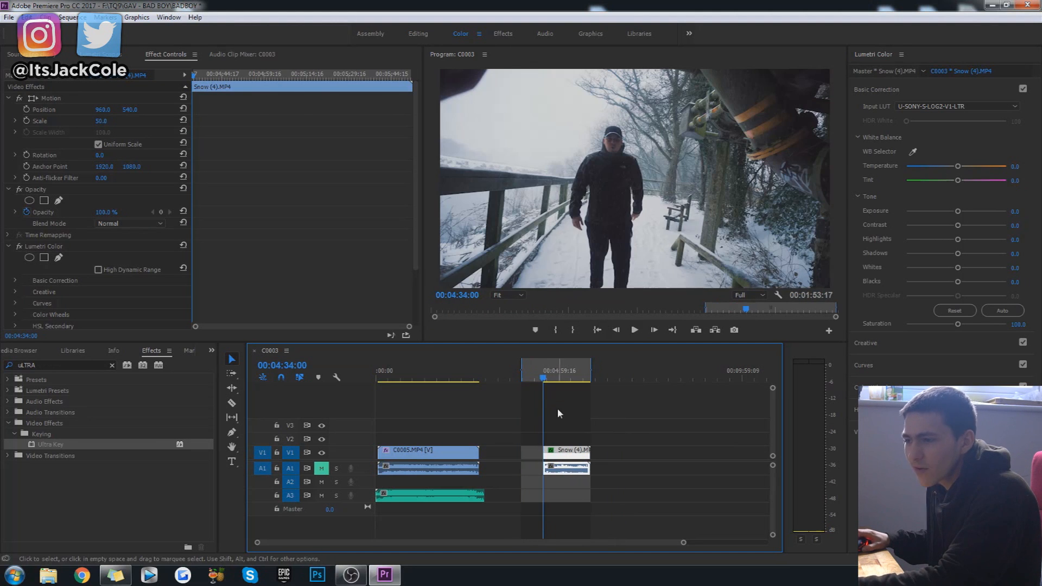
pyautogui.click(558, 409)
pyautogui.hotkey('ctrl', 's')
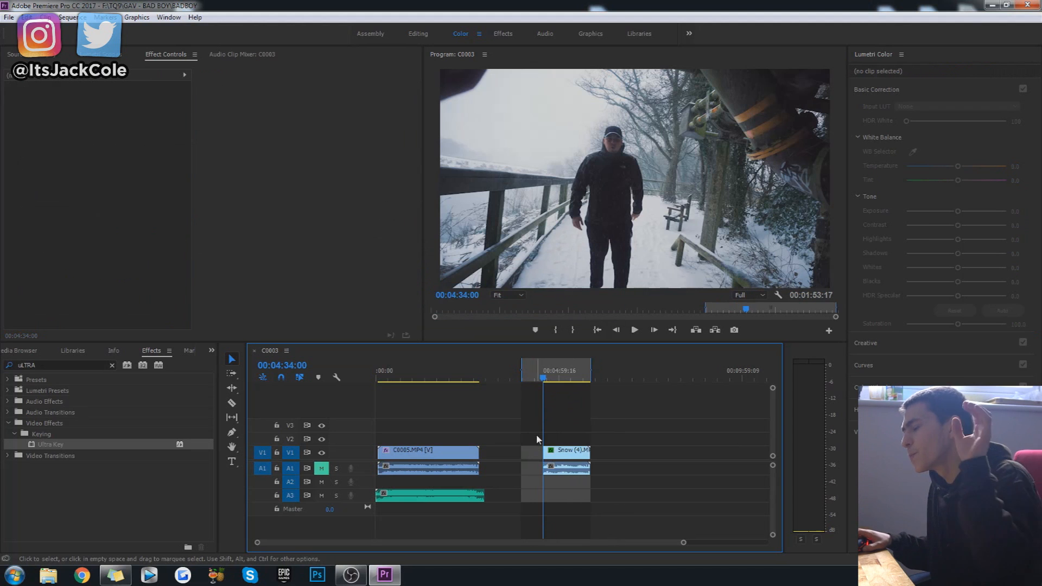
# Try duplicating the snow clip's video onto V2, delete the snow clip's audio, and select its video on V1.
pyautogui.moveTo(579, 454); pyautogui.dragTo(567, 444)
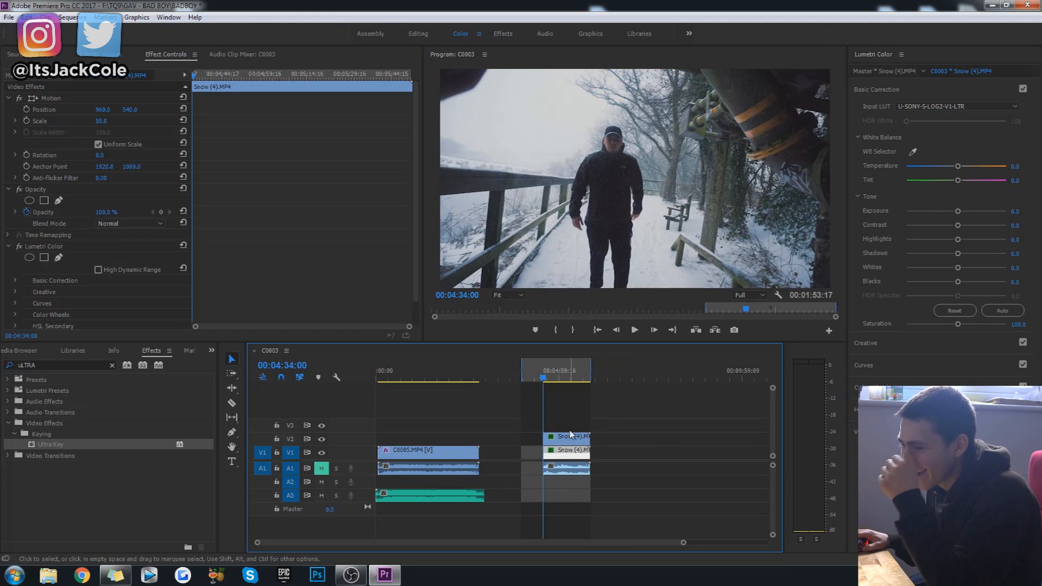
pyautogui.press('Delete')
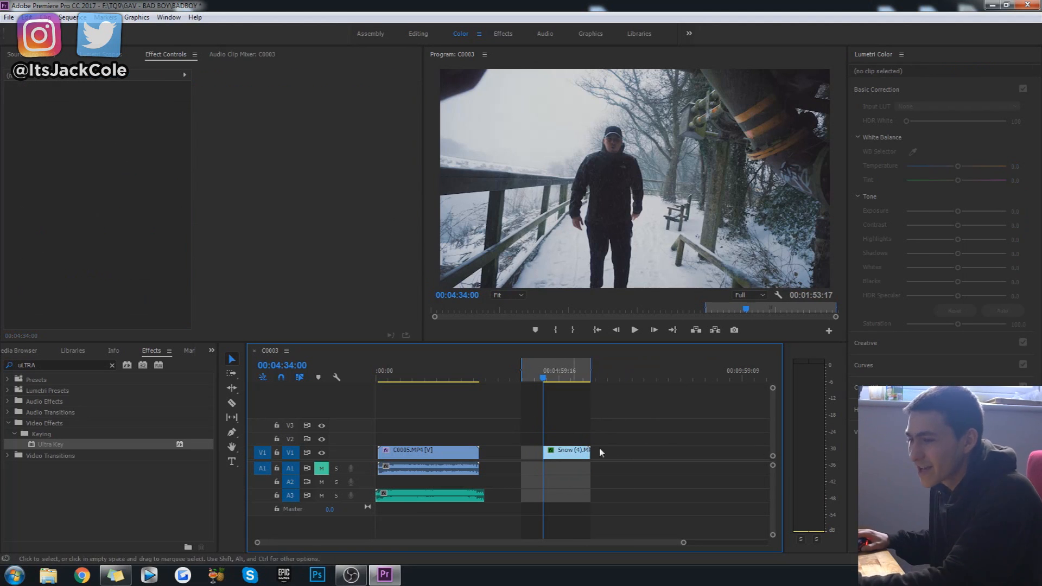
pyautogui.click(570, 457)
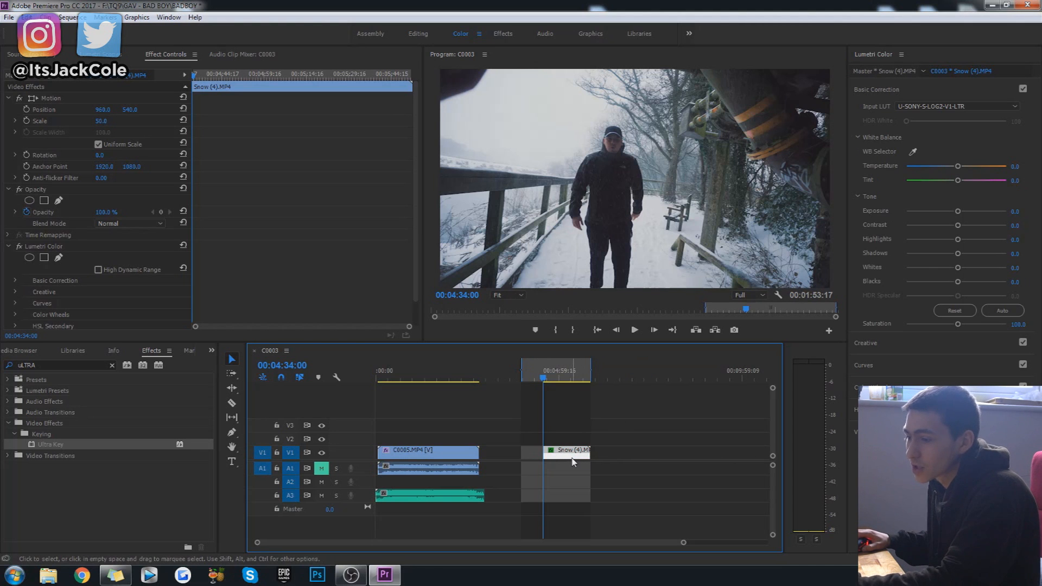
# Duplicate the snow clip's video onto V2 directly above the V1 clip, and play both from 00:04:34:00.
pyautogui.keyDown('alt'); pyautogui.moveTo(570, 458); pyautogui.dragTo(570, 435); pyautogui.keyUp('alt')
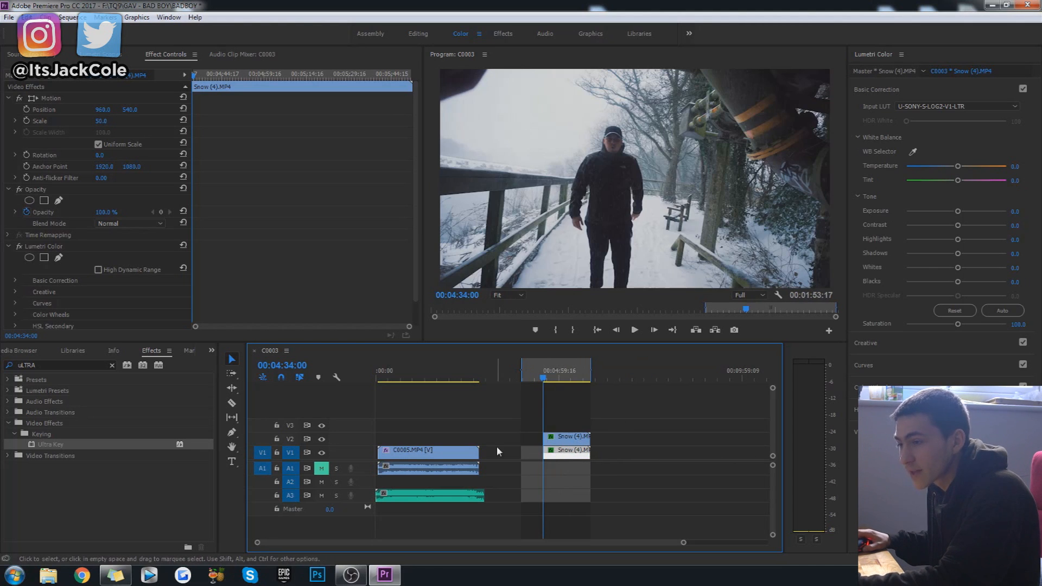
pyautogui.click(565, 443)
pyautogui.press('space')
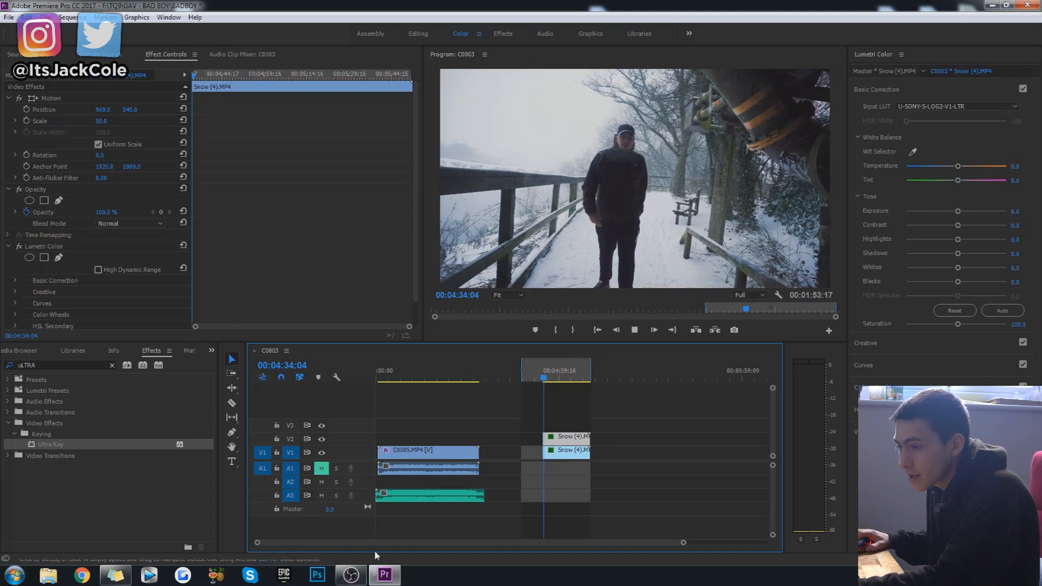
pyautogui.moveTo(257, 543); pyautogui.dragTo(390, 537)
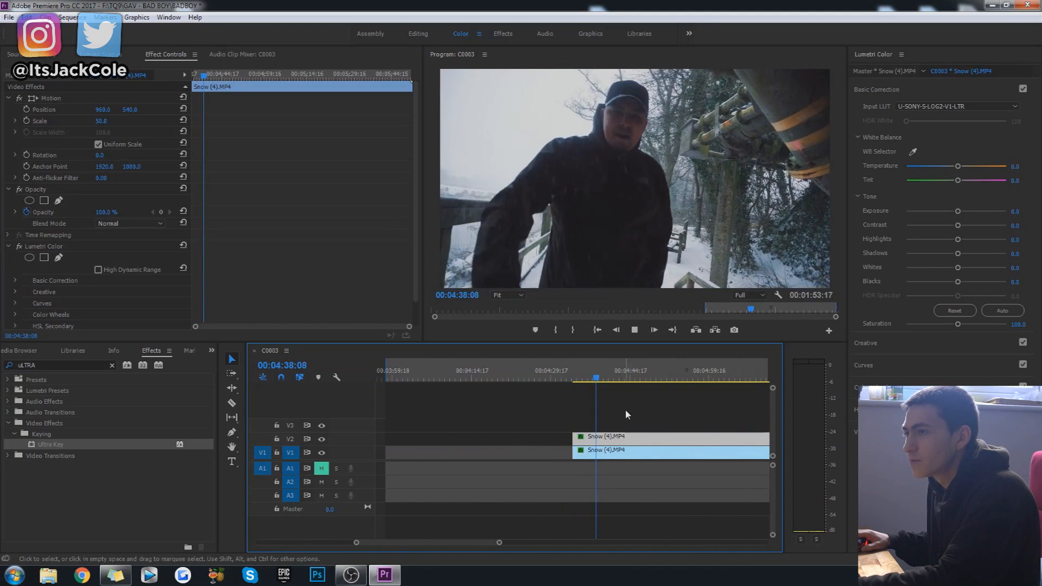
# Split both snow clips about 5 seconds 16 frames after their start, delete the remainders, return to 00:04:34:00, and save.
pyautogui.press('space')
pyautogui.press('c')
pyautogui.click(604, 450)
pyautogui.click(603, 440)
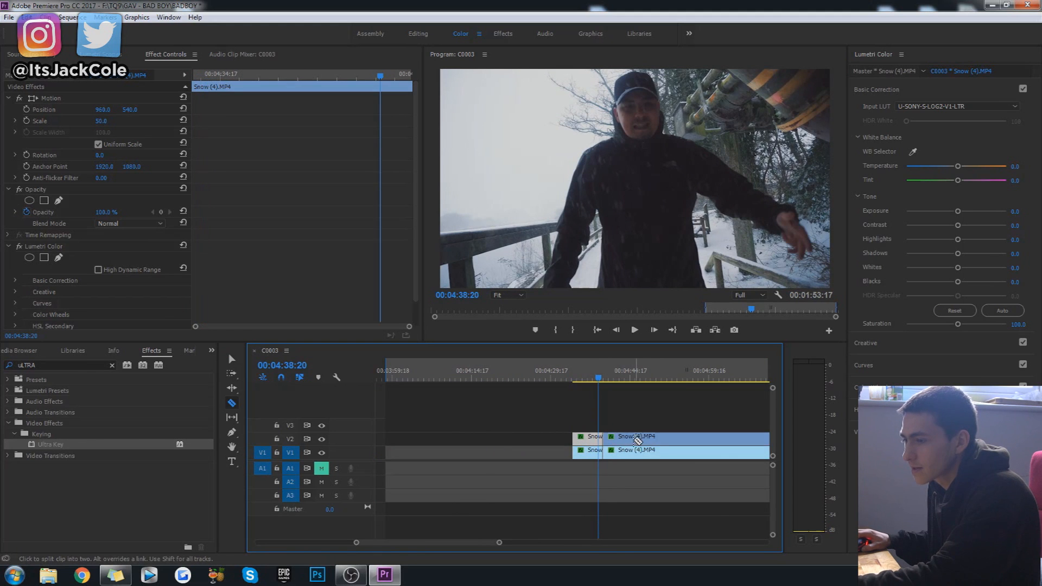
pyautogui.press('t')
pyautogui.click(636, 441)
pyautogui.press('Delete')
pyautogui.click(627, 455)
pyautogui.press('Delete')
pyautogui.click(574, 382)
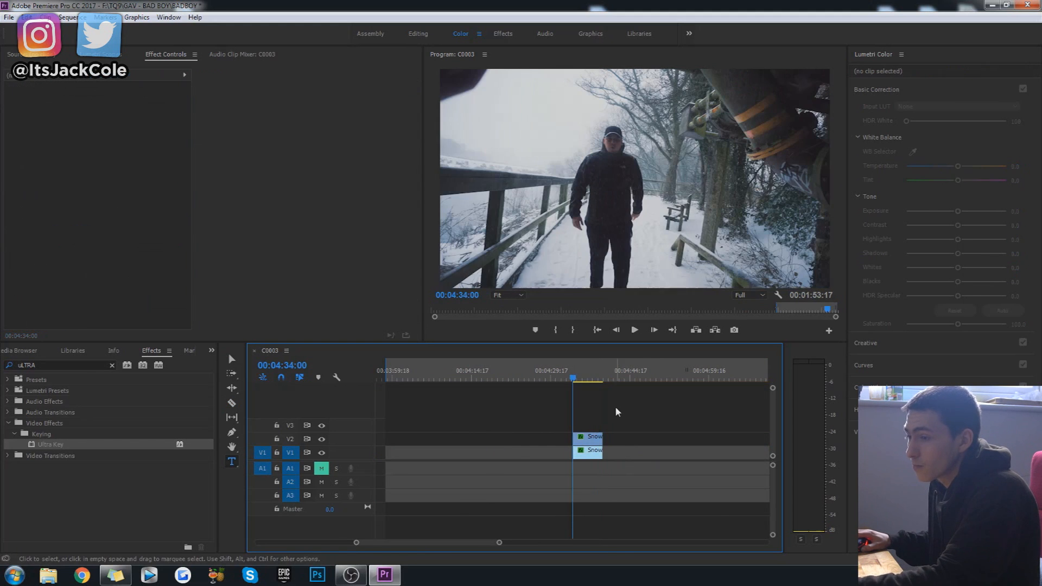
pyautogui.hotkey('ctrl', 's')
# Slow the V2 snow clip to 80% speed, and cut off the excess beyond the V1 clip's end.
pyautogui.click(585, 443)
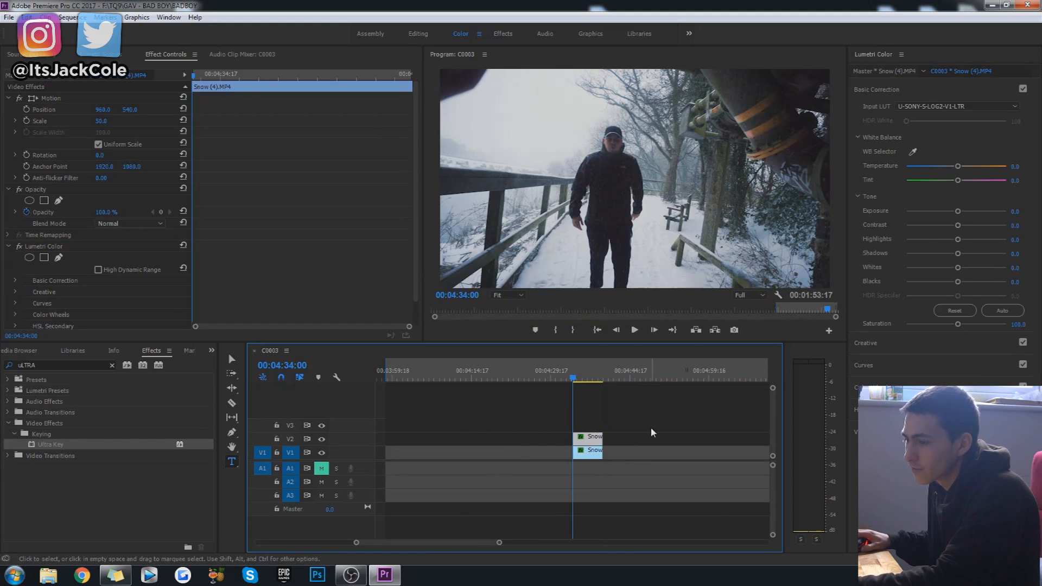
pyautogui.rightClick(595, 437)
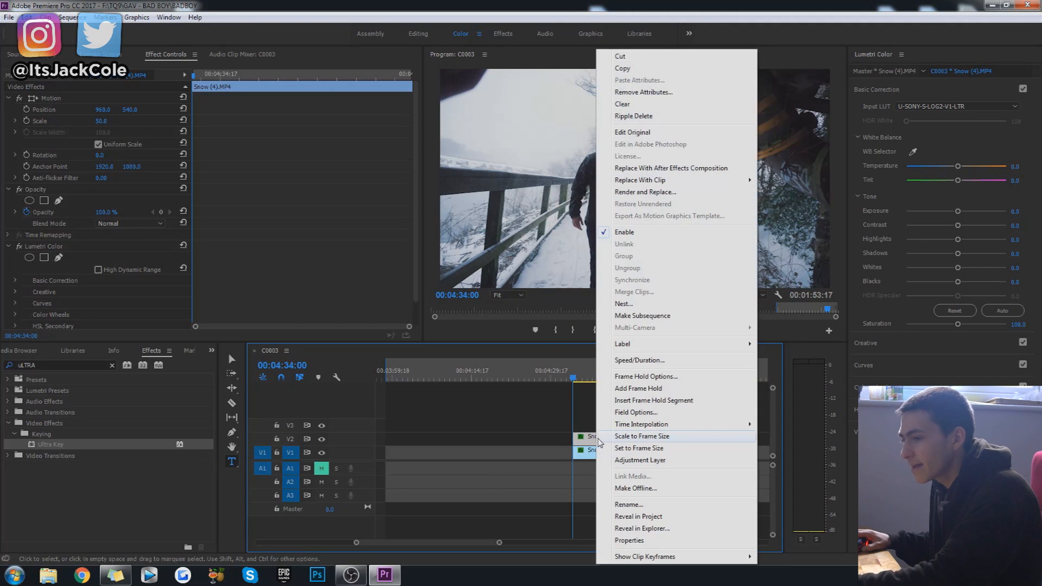
pyautogui.click(639, 360)
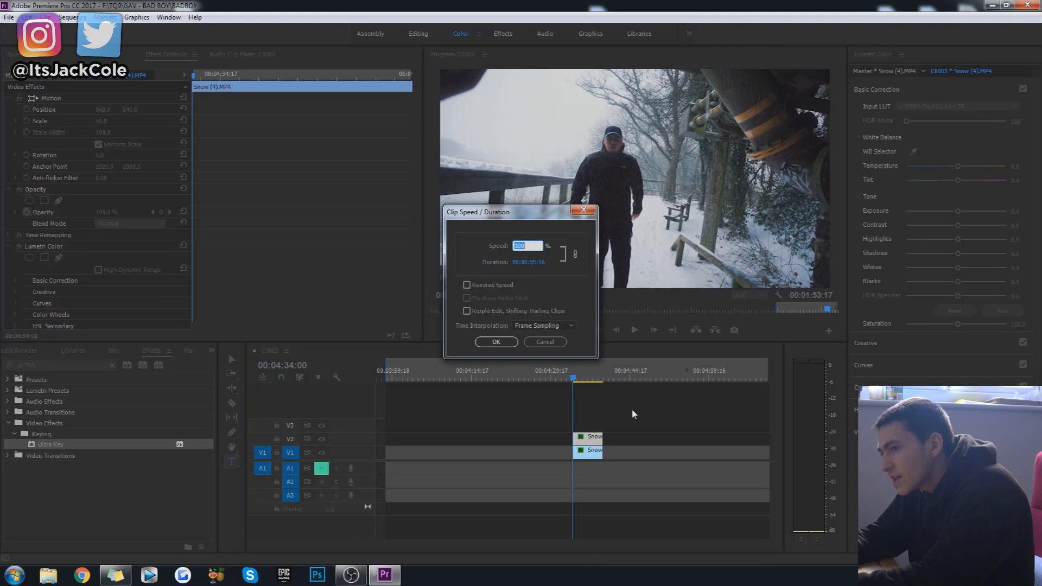
pyautogui.press('Return')
pyautogui.press('c')
pyautogui.click(603, 441)
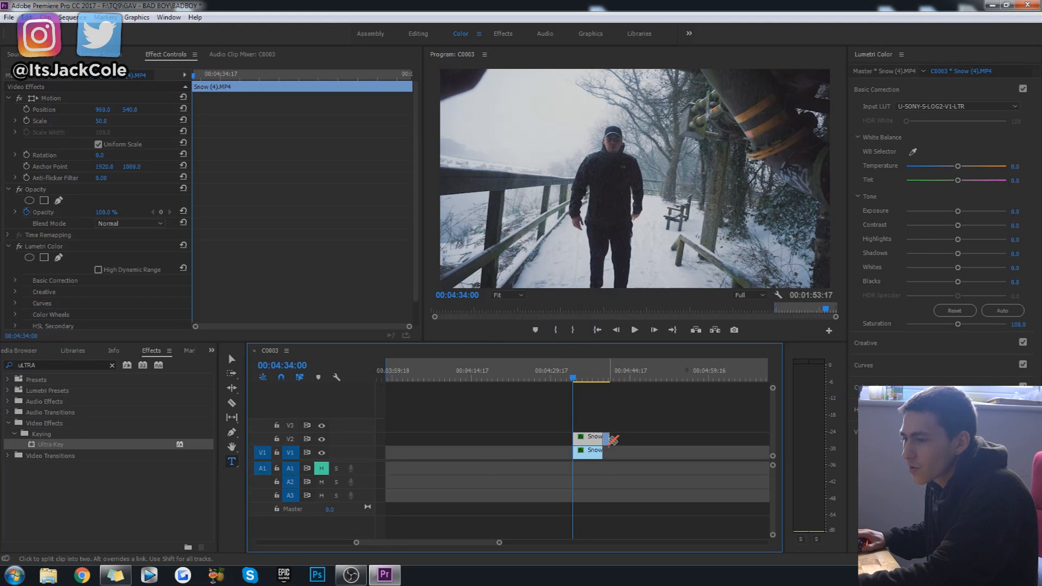
pyautogui.press('t')
pyautogui.click(606, 441)
pyautogui.press('Delete')
# Try the Overlay blend mode on the V2 snow clip, and play the layered result.
pyautogui.click(595, 441)
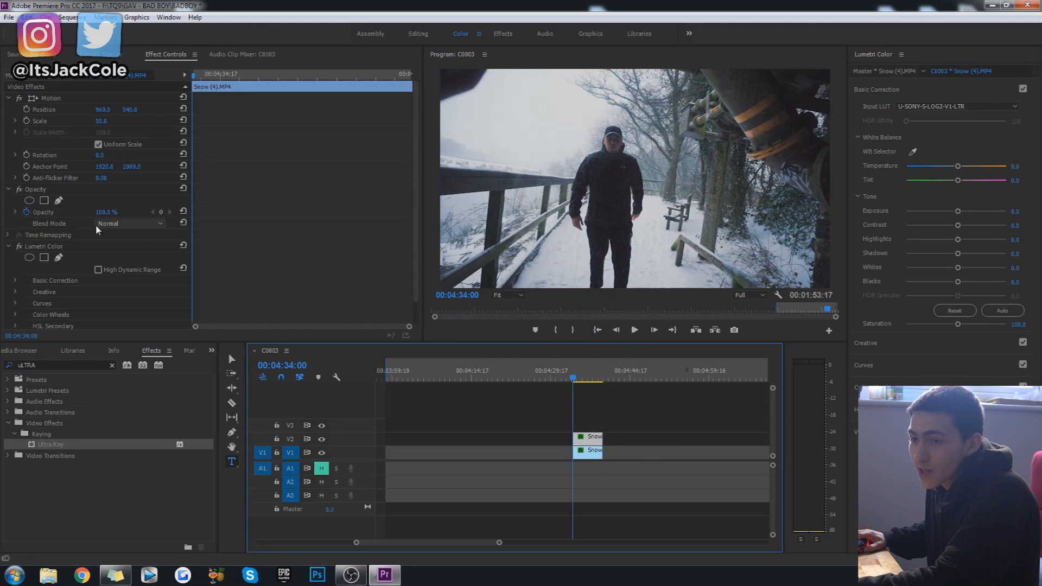
pyautogui.click(154, 227)
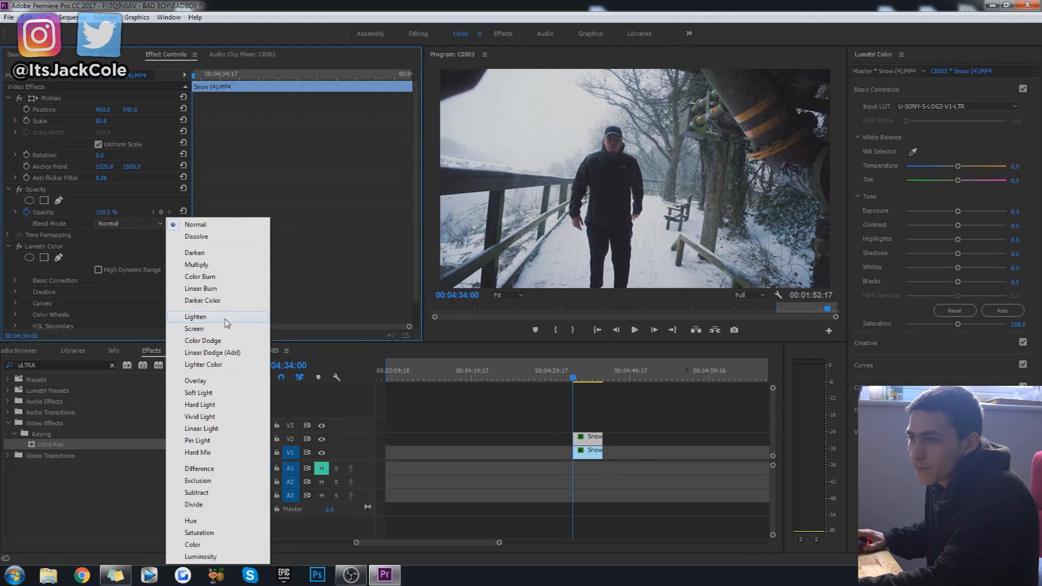
pyautogui.click(196, 381)
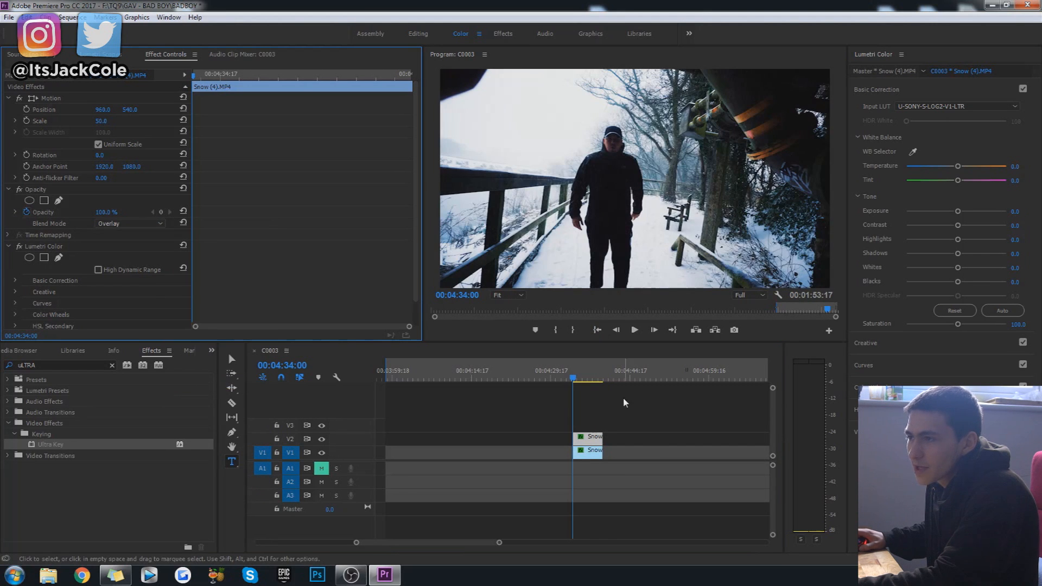
pyautogui.click(636, 413)
pyautogui.press('space')
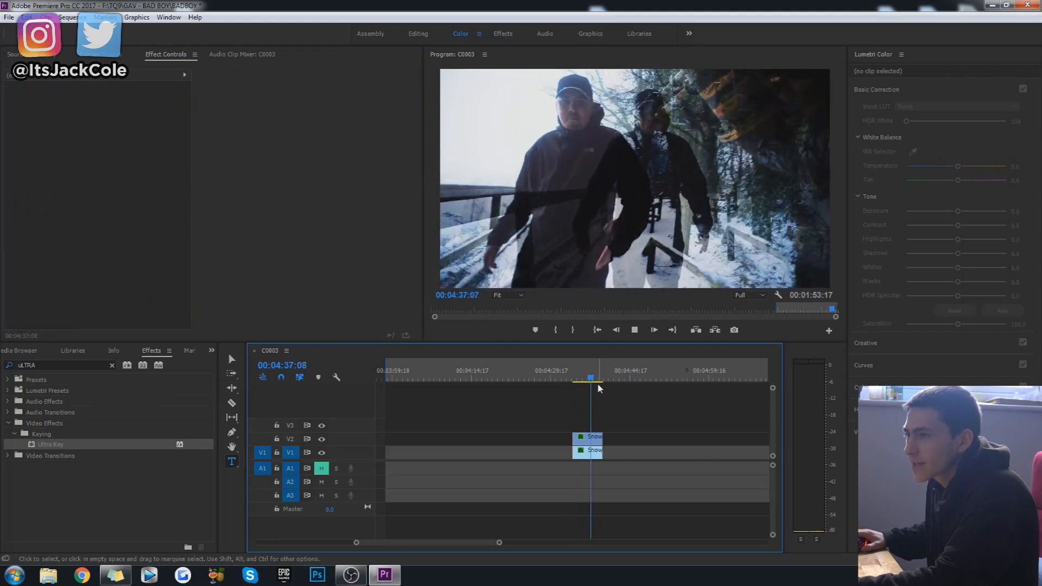
pyautogui.press('space')
# Set the V2 snow clip's blend mode to Normal and its opacity to 50% without keyframing, and preview the blend.
pyautogui.click(574, 379)
pyautogui.click(590, 439)
pyautogui.click(147, 228)
pyautogui.click(150, 224)
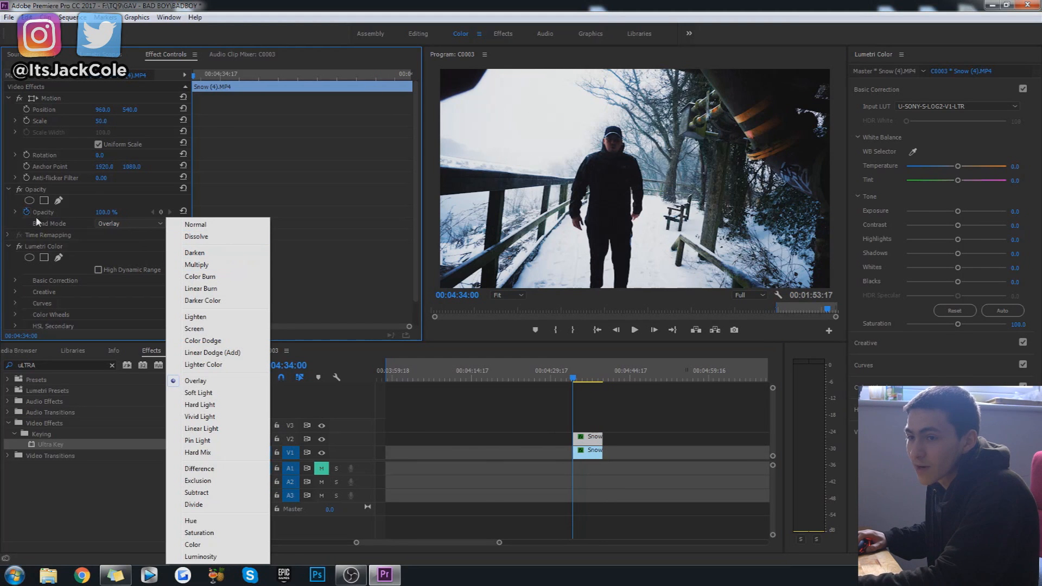
pyautogui.click(222, 226)
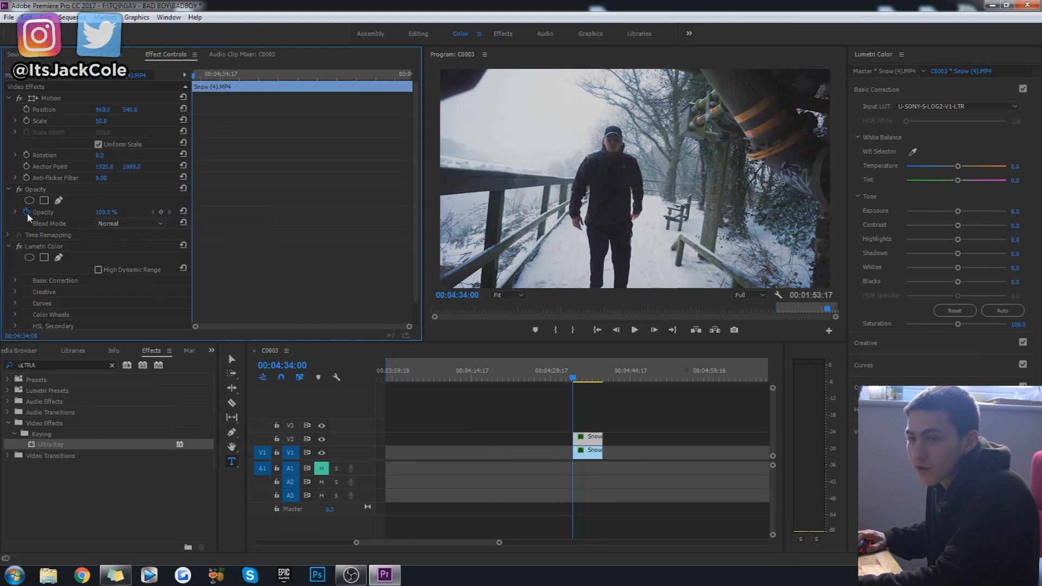
pyautogui.click(103, 212)
pyautogui.write('50')
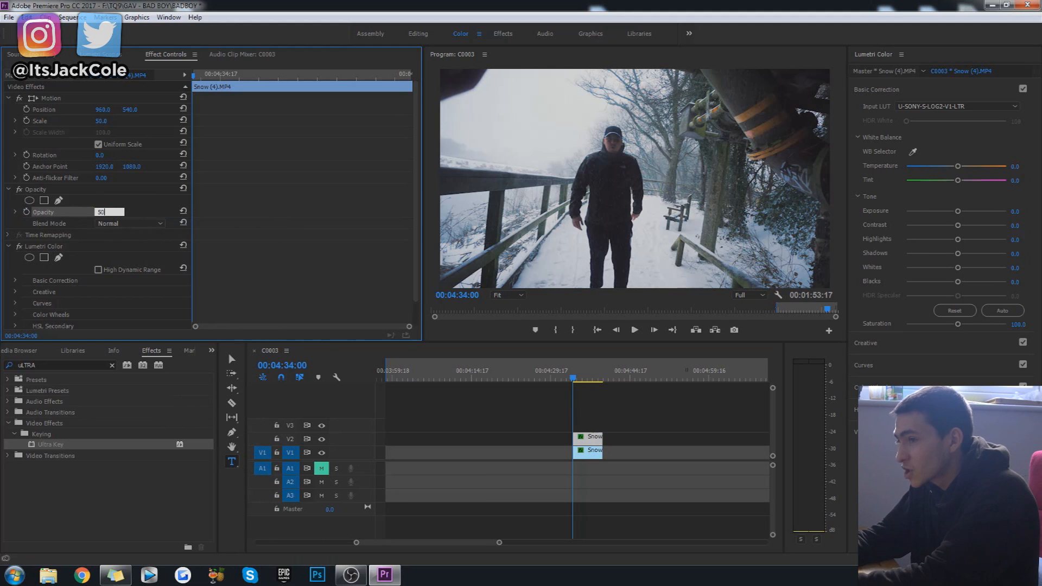
pyautogui.press('Return')
pyautogui.press('space')
pyautogui.click(663, 422)
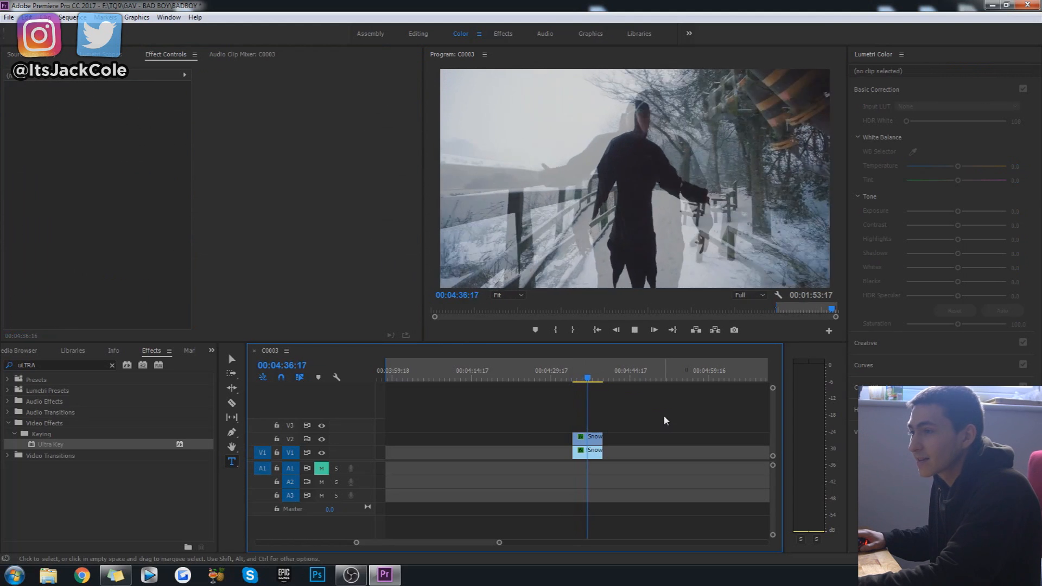
pyautogui.press('space')
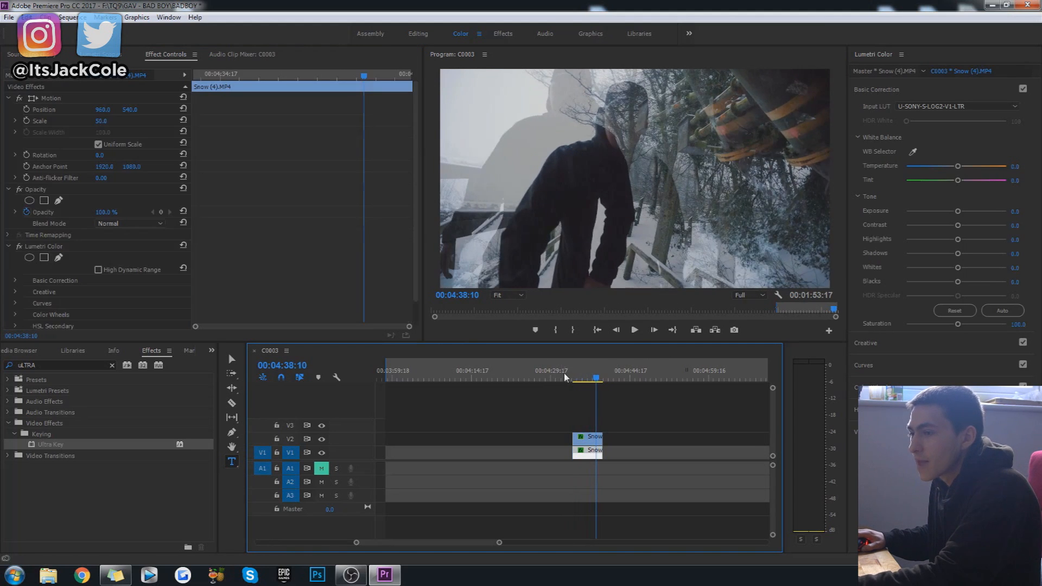
# Set the V2 snow clip's speed to 95%, and extend its end to match the V1 clip.
pyautogui.press('Up')
pyautogui.rightClick(593, 442)
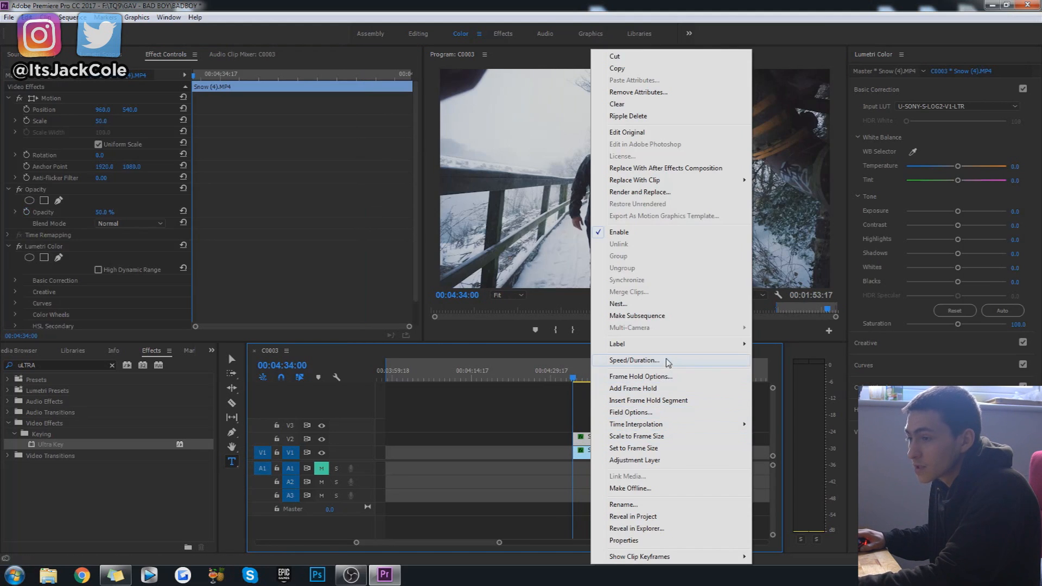
pyautogui.click(667, 360)
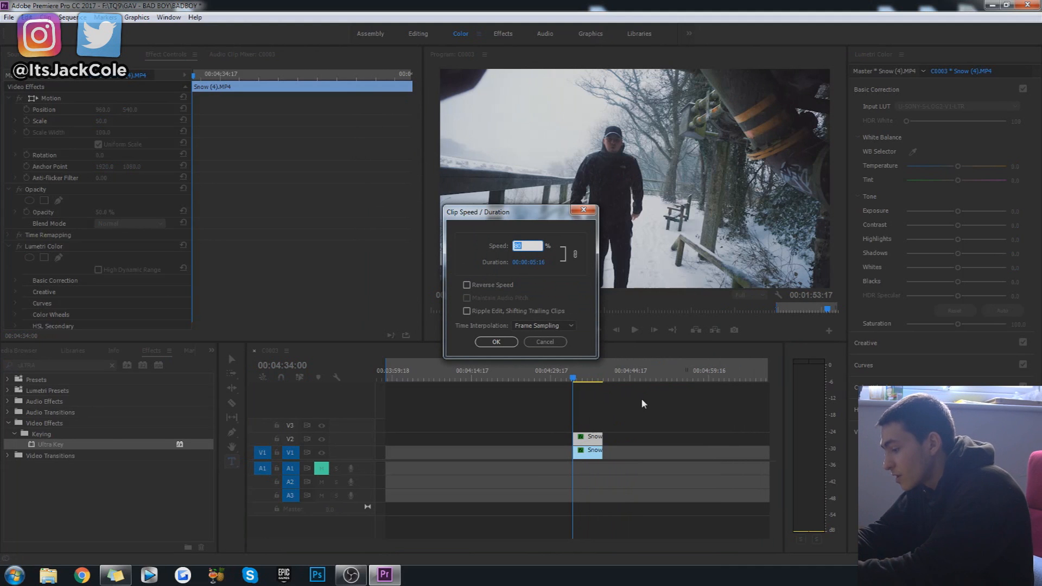
pyautogui.write('95')
pyautogui.press('Return')
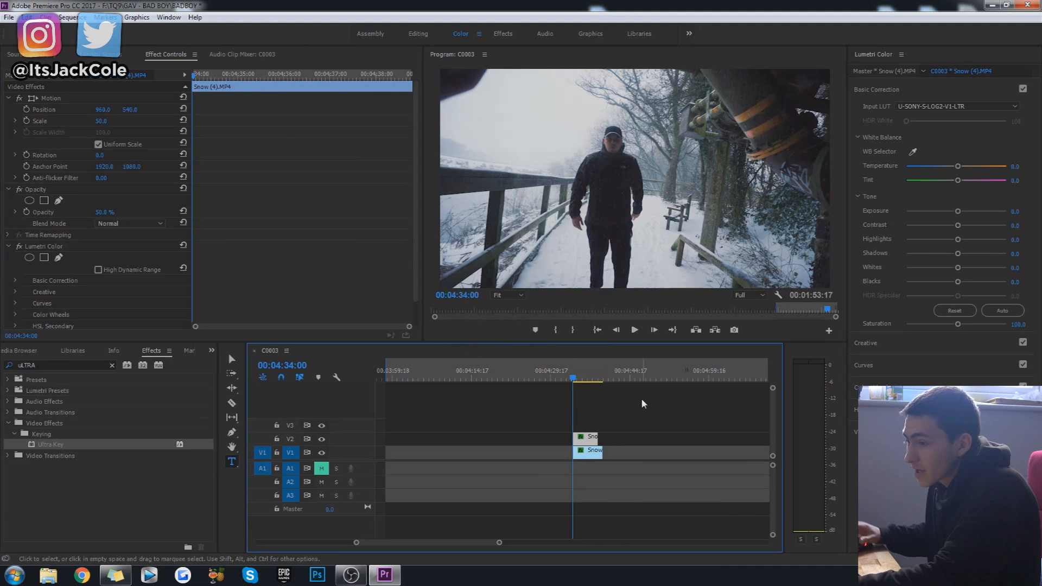
pyautogui.moveTo(596, 439); pyautogui.dragTo(603, 440)
pyautogui.click(655, 436)
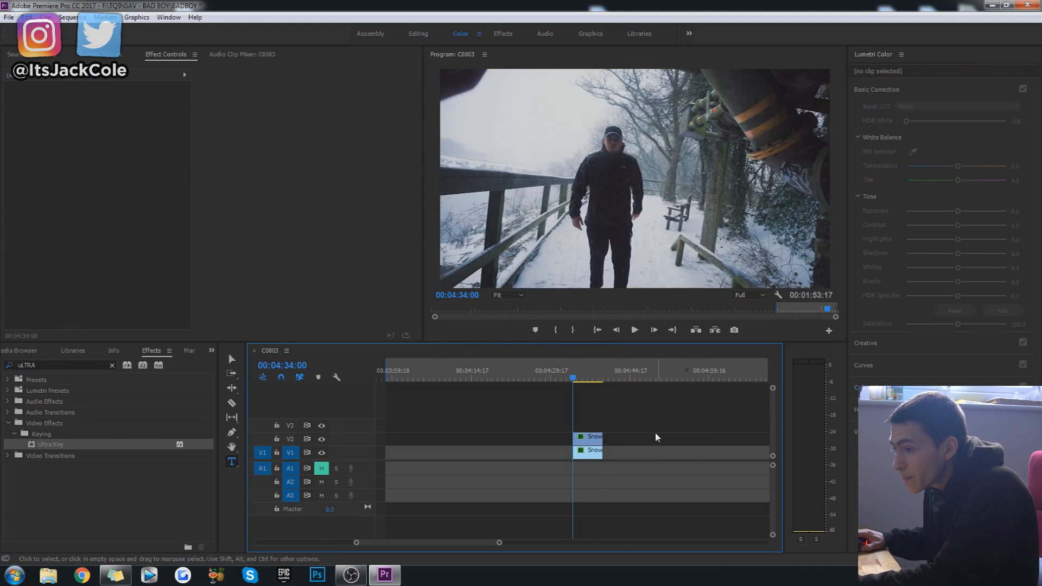
# Play the overlapping snow clips to about 00:04:39:07, return the playhead to 00:04:34:00, and save the project.
pyautogui.press('space')
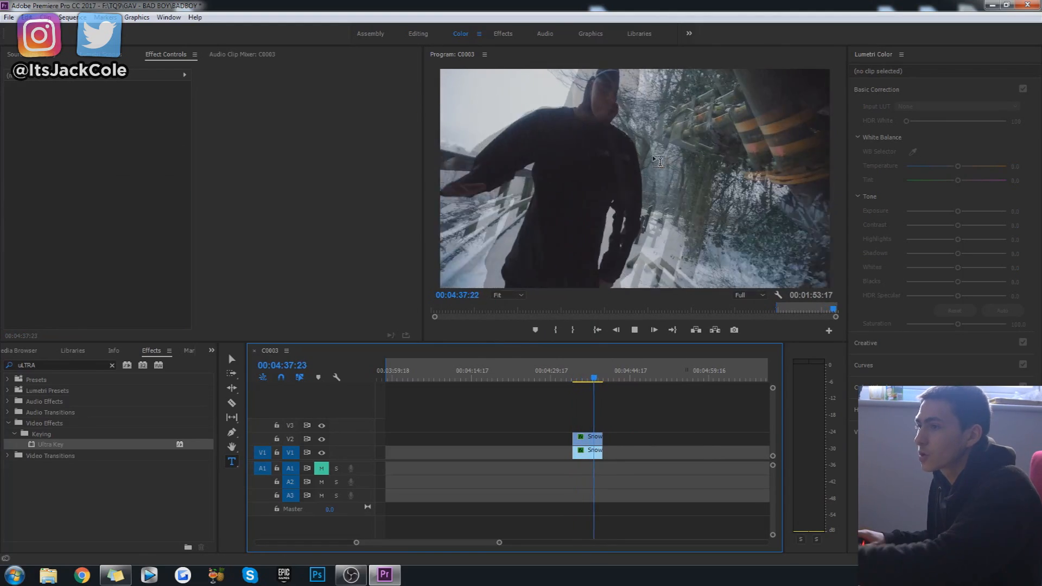
pyautogui.press('space')
pyautogui.click(645, 423)
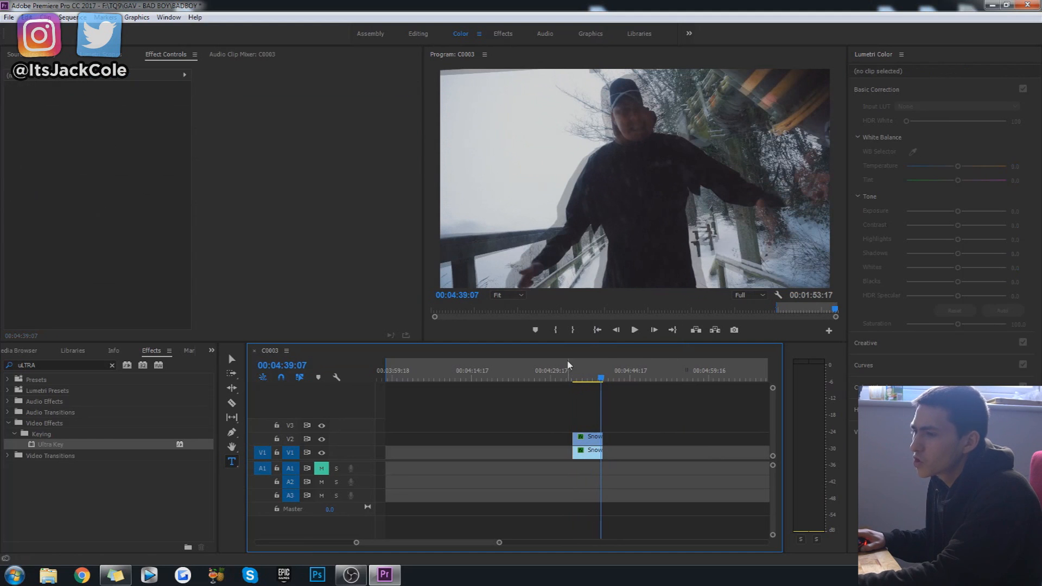
pyautogui.click(572, 374)
pyautogui.hotkey('ctrl', 's')
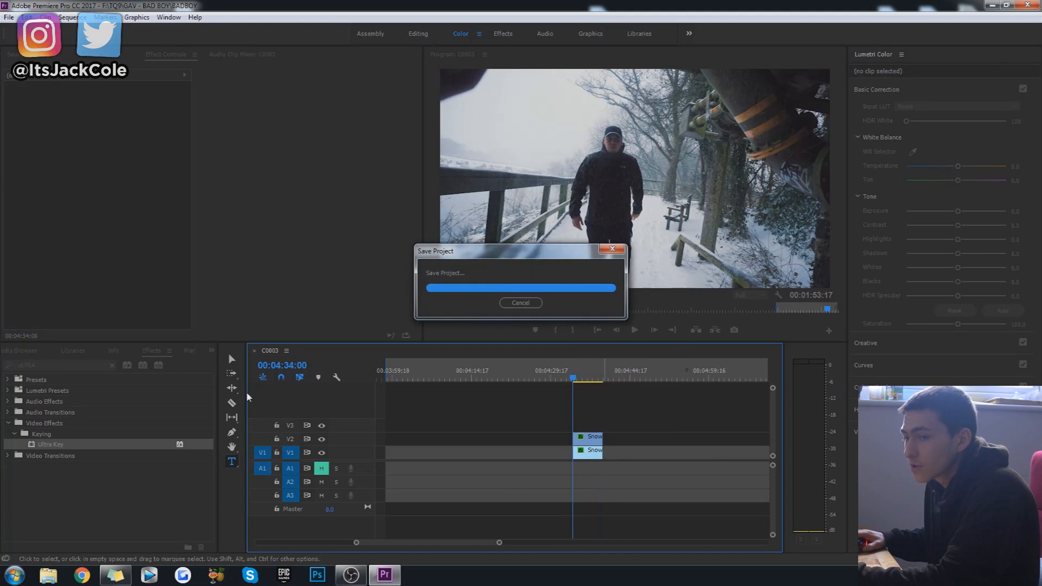
# Import 1_Signal_Distortion, 2_Signal_Distortion and 3_Signal_Distortion into the project from the Glitch pack folder in Windows Explorer.
pyautogui.click(30, 354)
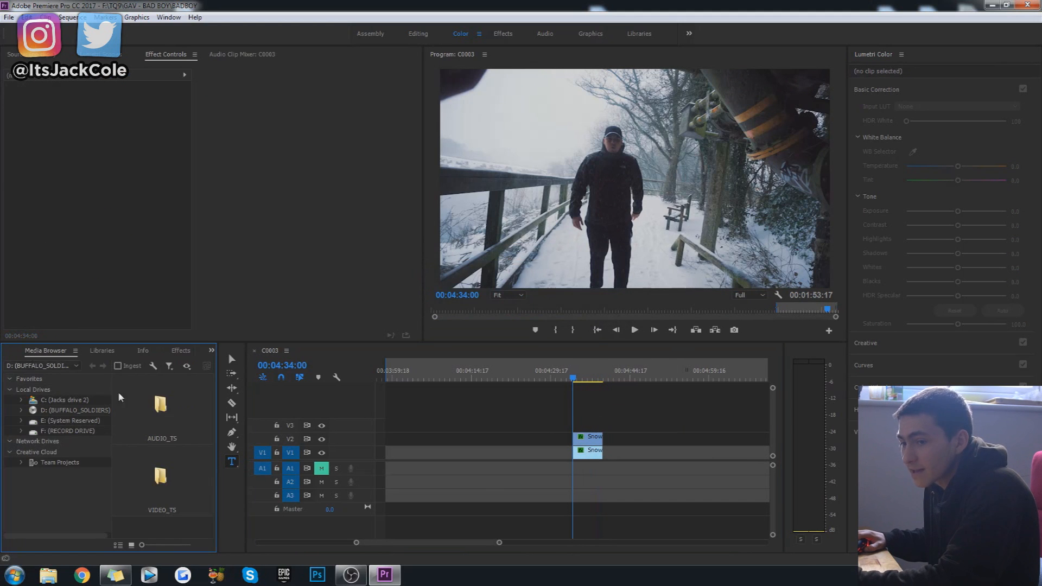
pyautogui.click(11, 350)
pyautogui.click(659, 417)
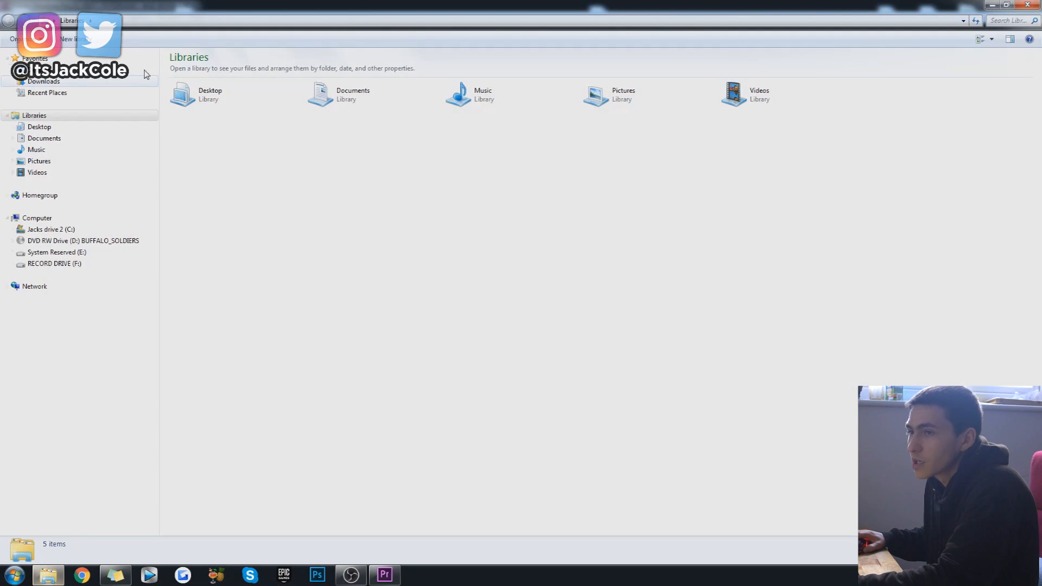
pyautogui.click(33, 70)
pyautogui.doubleClick(205, 160)
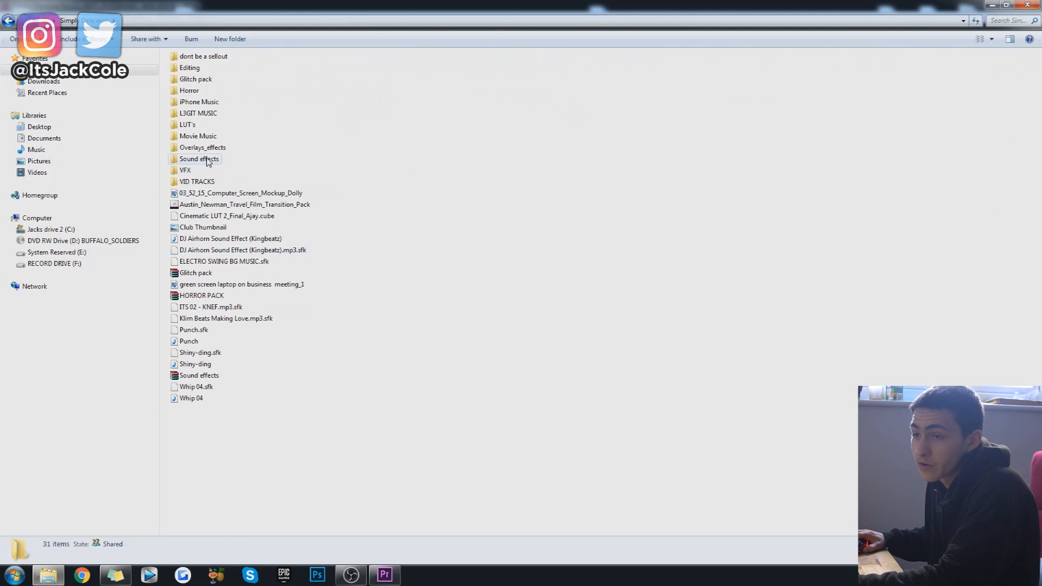
pyautogui.doubleClick(195, 79)
pyautogui.click(213, 117)
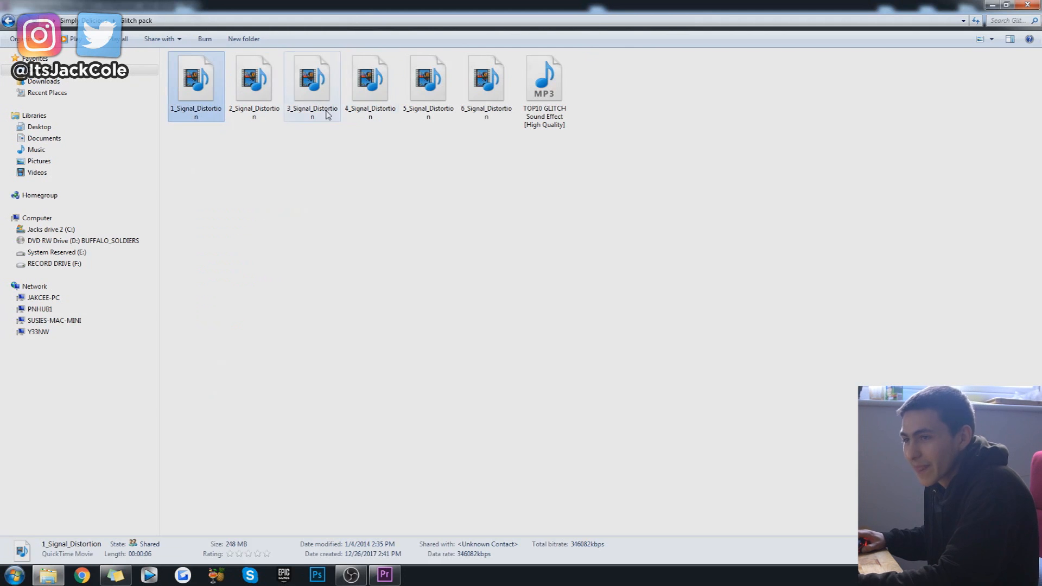
pyautogui.keyDown('shift'); pyautogui.click(312, 87); pyautogui.keyUp('shift')
pyautogui.moveTo(201, 90); pyautogui.dragTo(298, 488)
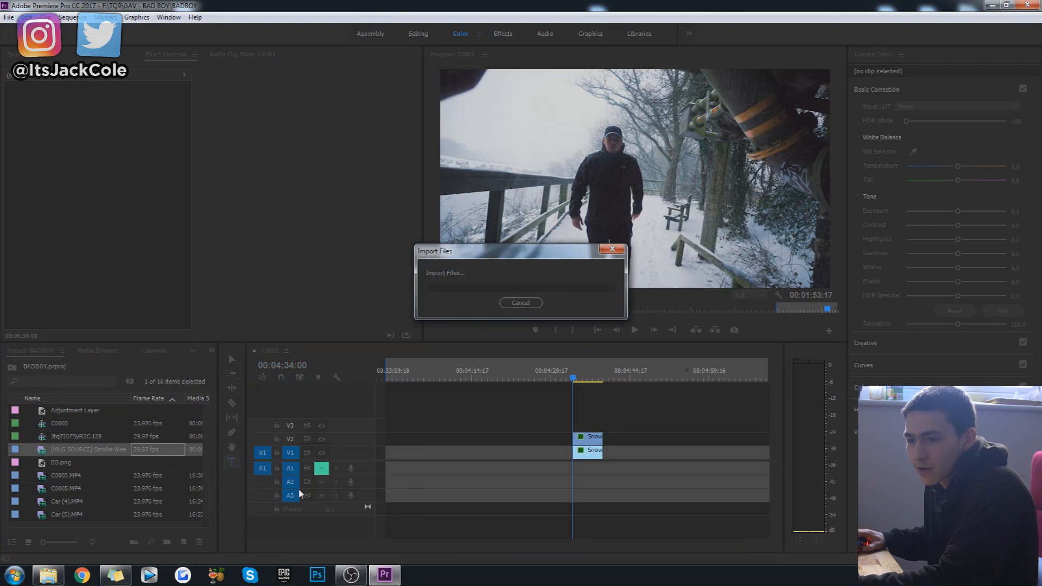
# Place 2_Signal_Distortion.mov on V3 above the snow clips, starting at 00:04:34:00.
pyautogui.click(58, 475)
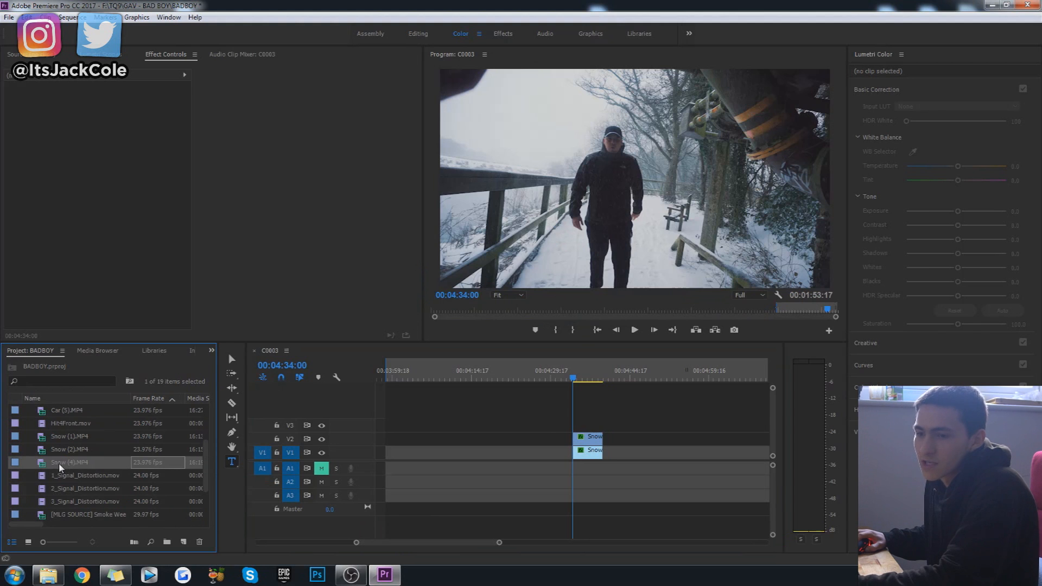
pyautogui.click(45, 488)
pyautogui.moveTo(93, 485); pyautogui.dragTo(580, 428)
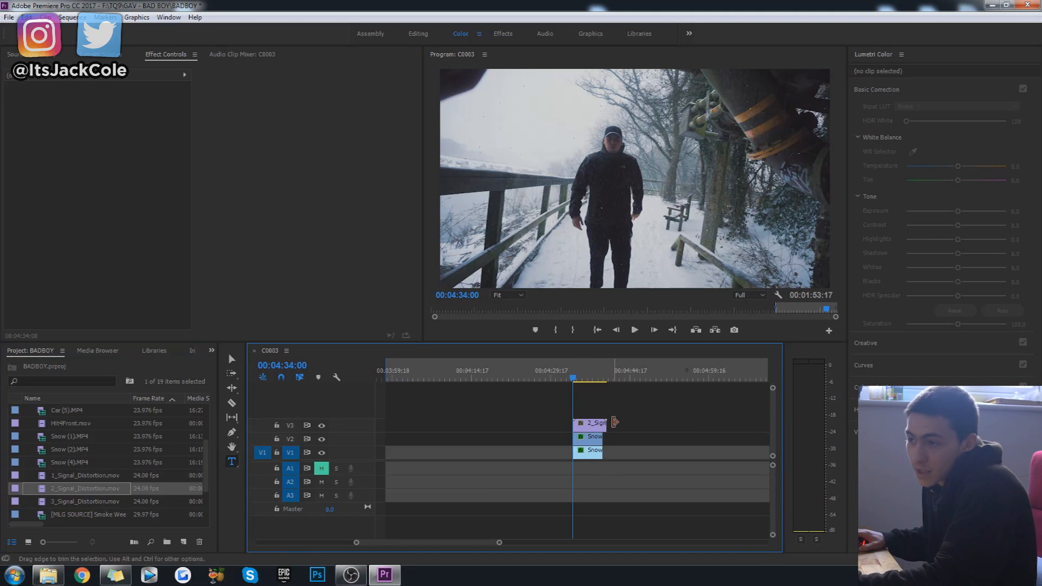
# Preview the opening of the stacked snow and distortion clips, scrubbing the playhead to 00:04:35:06.
pyautogui.press('space')
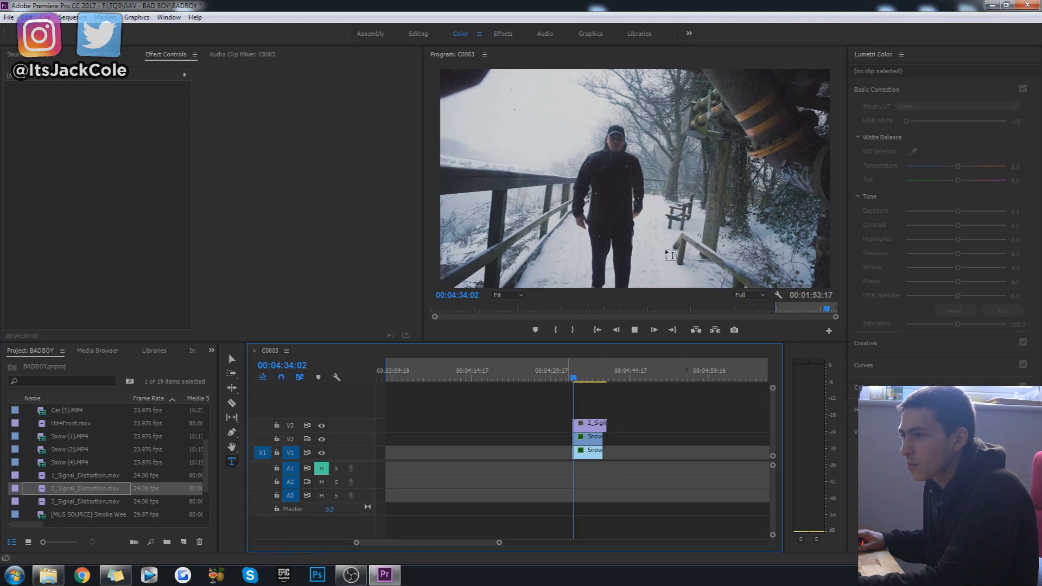
pyautogui.press('space')
pyautogui.moveTo(355, 544); pyautogui.dragTo(401, 543)
pyautogui.moveTo(582, 379); pyautogui.dragTo(608, 380)
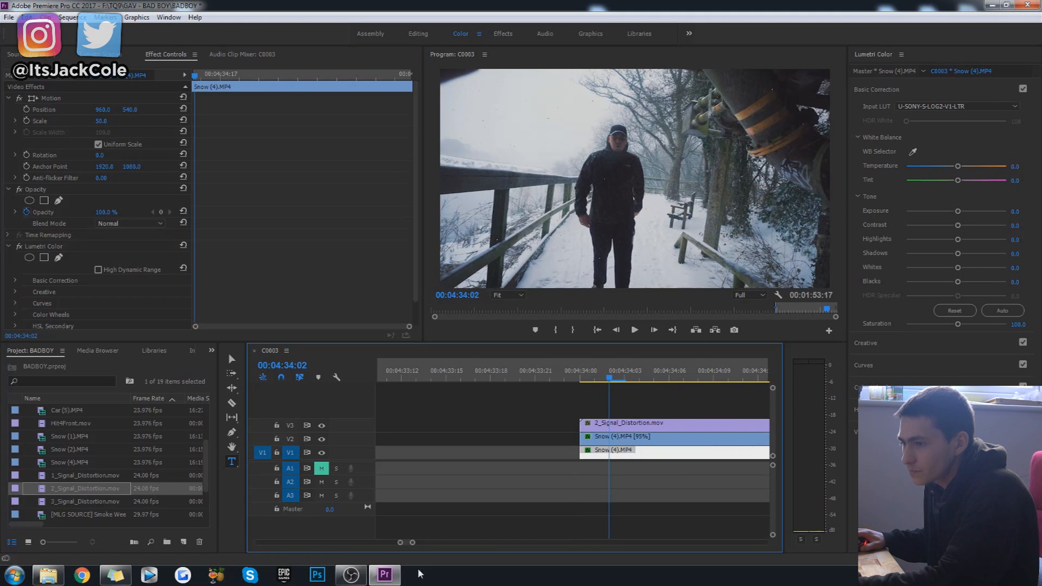
pyautogui.moveTo(413, 543); pyautogui.dragTo(492, 543)
pyautogui.moveTo(580, 378); pyautogui.dragTo(586, 379)
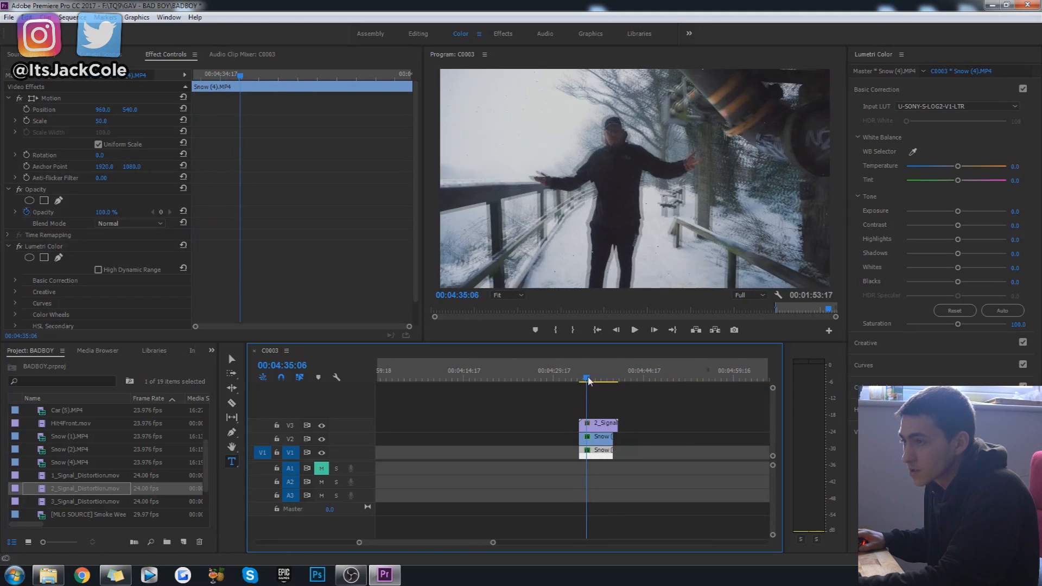
# Move the 2_Signal_Distortion.mov clip on V3 to start at 00:04:35:06 and play the stacked clips from 00:04:34:00.
pyautogui.moveTo(601, 429); pyautogui.dragTo(609, 422)
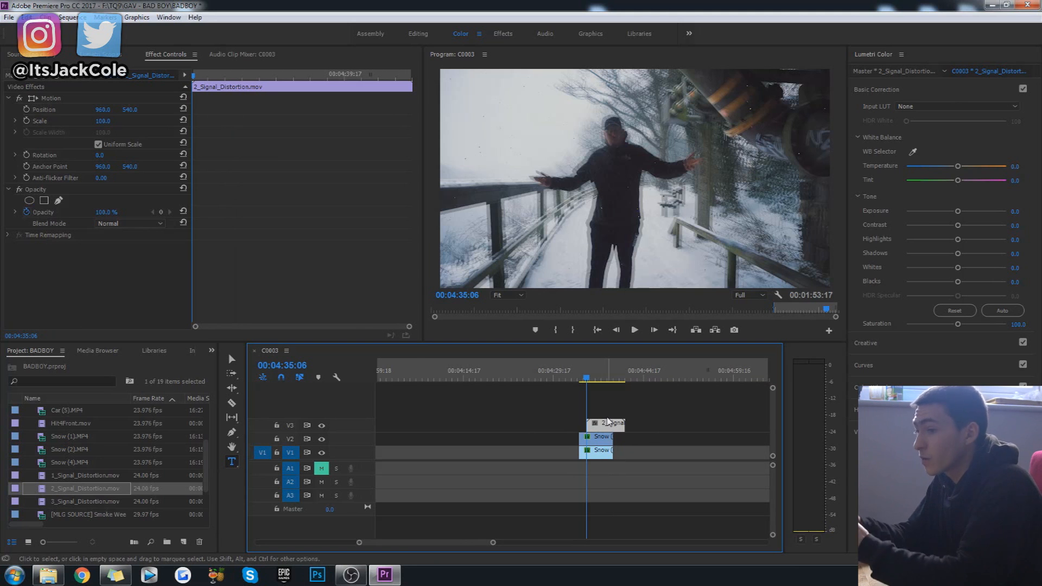
pyautogui.click(658, 405)
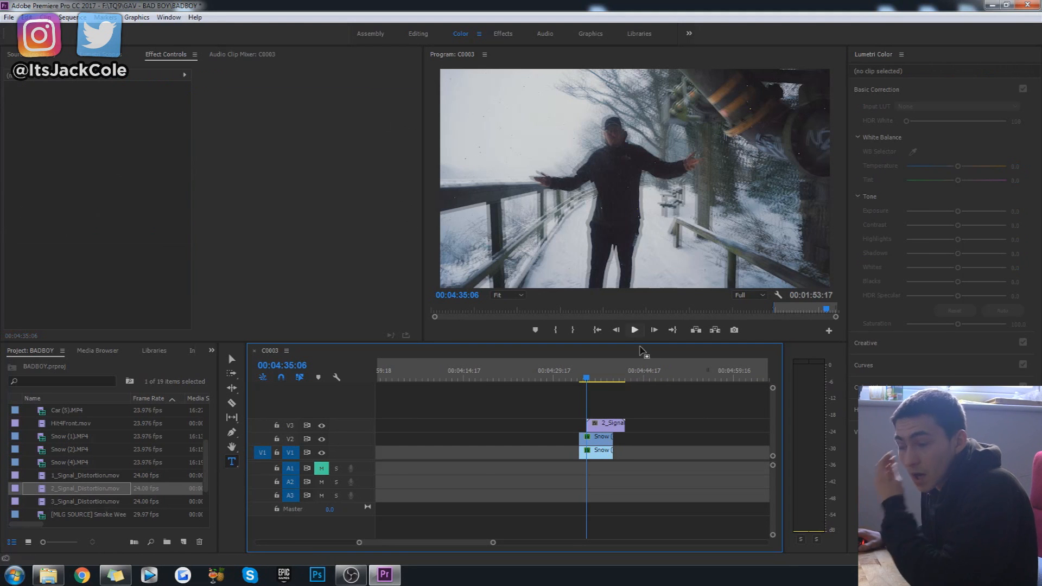
pyautogui.click(581, 378)
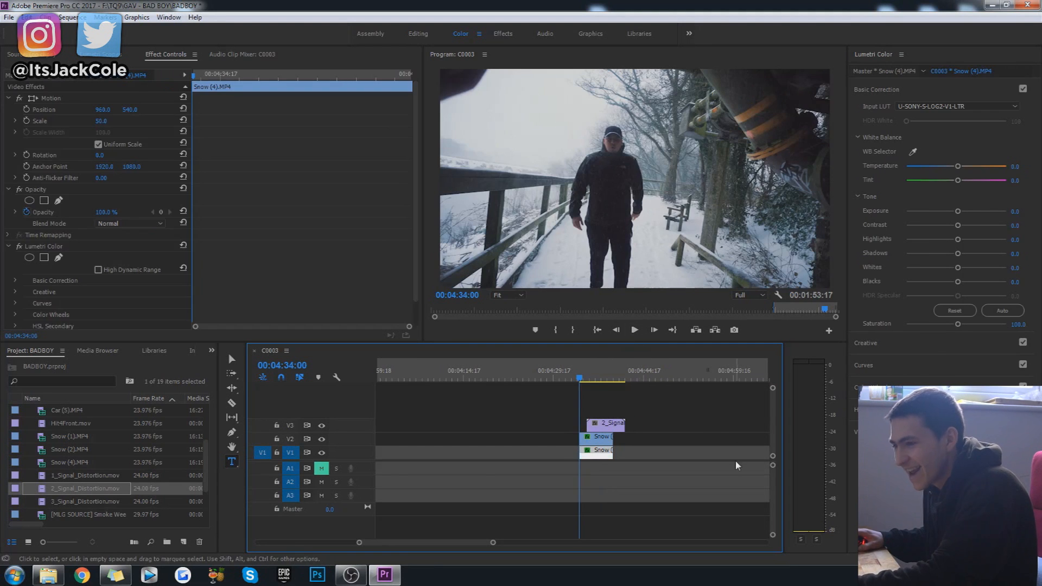
pyautogui.press('space')
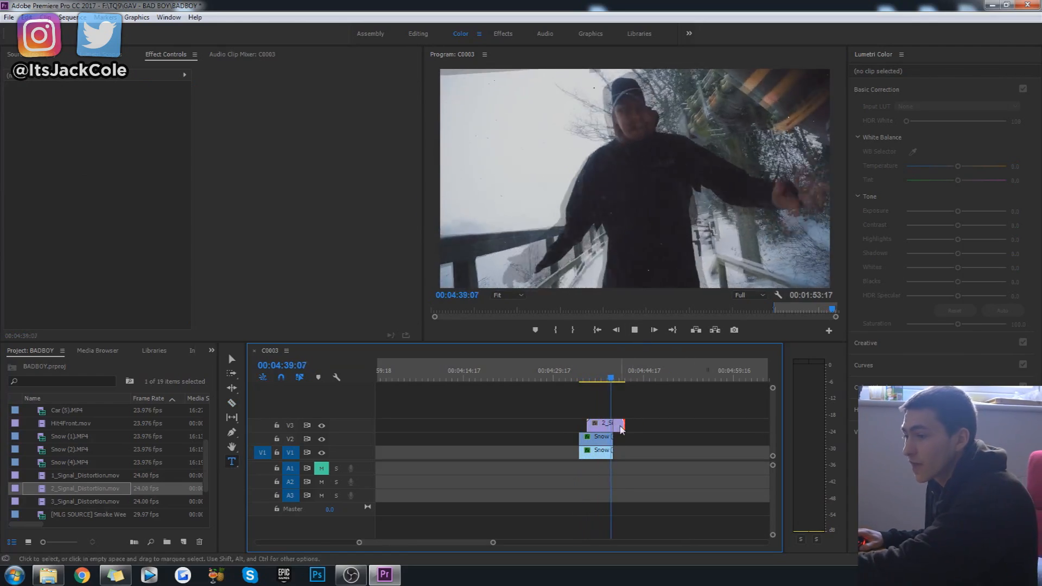
# Trim the distortion clip's end to match the end of the snow clips and replay the stack from 00:04:34:00.
pyautogui.click(579, 375)
pyautogui.click(657, 426)
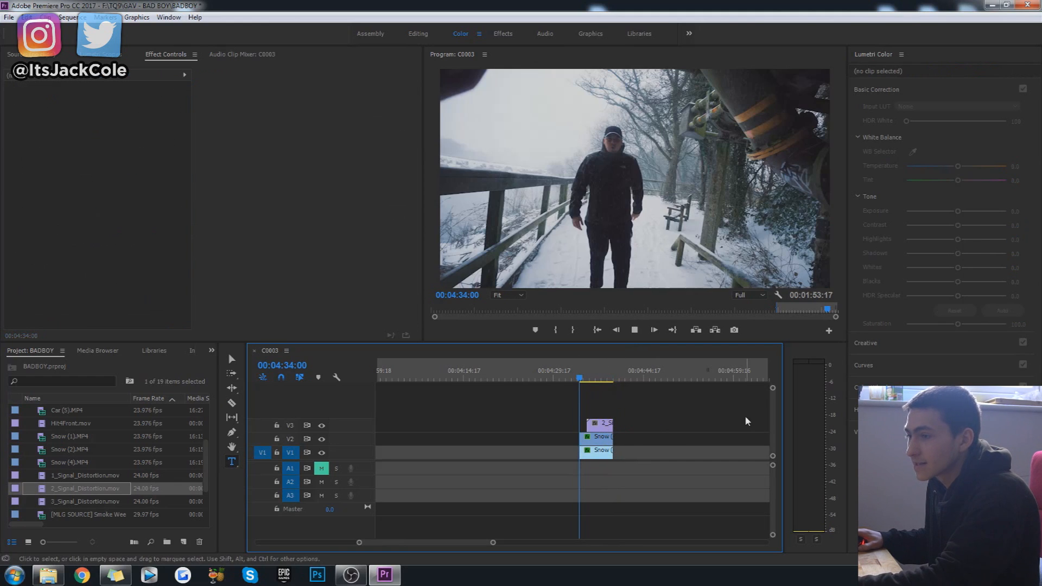
pyautogui.press('space')
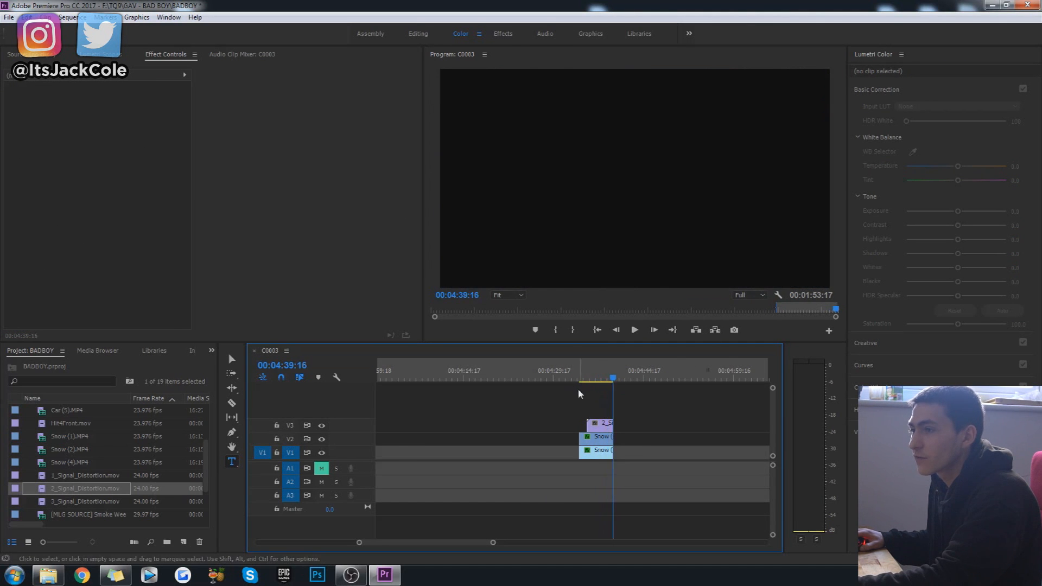
# Return to the C0005.MP4 performance clip and play it from 00:00:32:19 to 00:00:33:18.
pyautogui.moveTo(393, 544); pyautogui.dragTo(643, 543)
pyautogui.click(570, 495)
pyautogui.press('space')
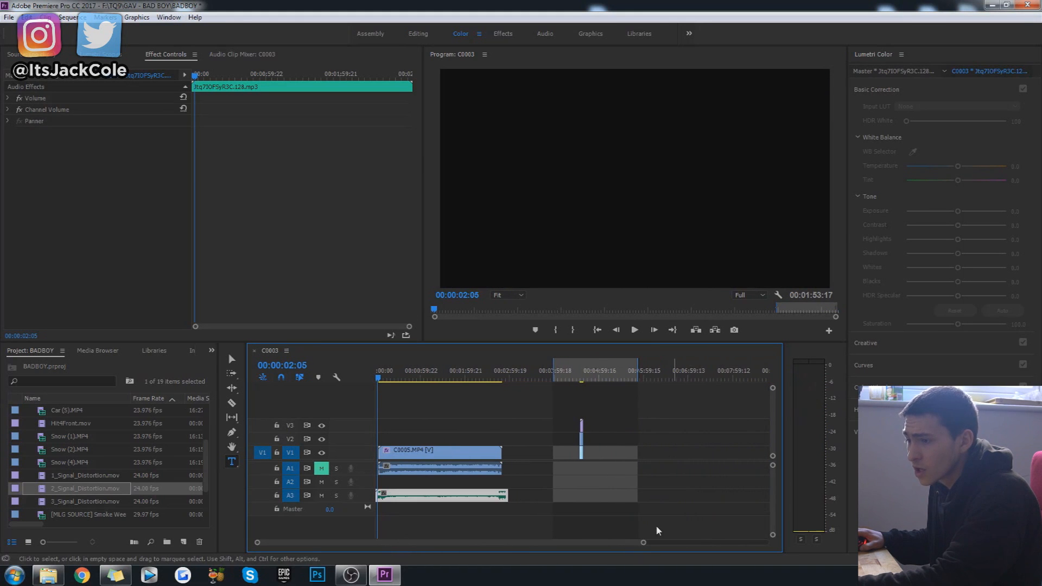
pyautogui.click(665, 461)
pyautogui.click(580, 379)
pyautogui.click(631, 423)
pyautogui.press('space')
pyautogui.moveTo(420, 373); pyautogui.dragTo(400, 375)
pyautogui.click(476, 483)
pyautogui.moveTo(513, 504); pyautogui.dragTo(452, 409)
pyautogui.click(452, 409)
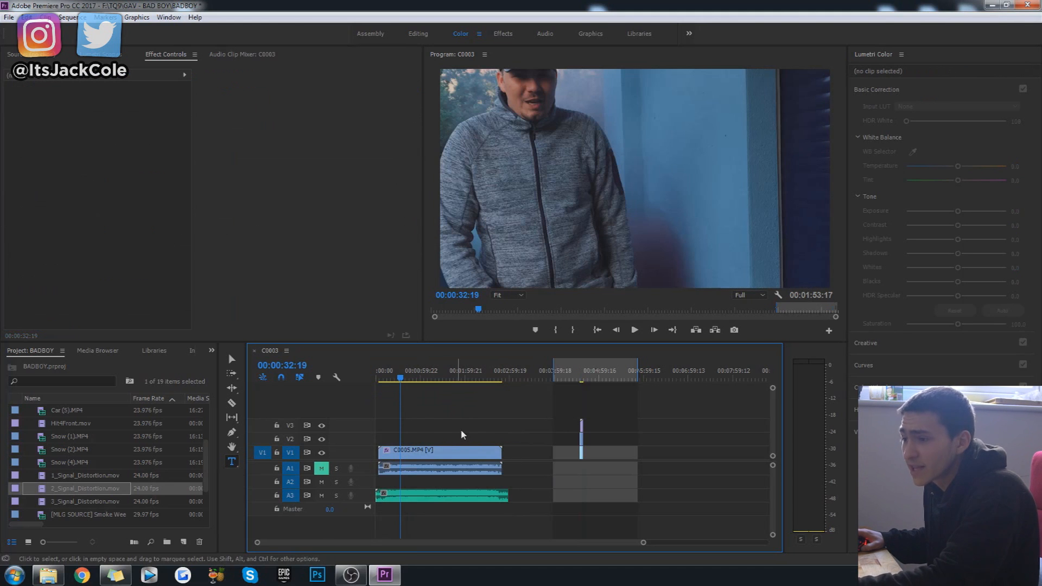
pyautogui.click(436, 450)
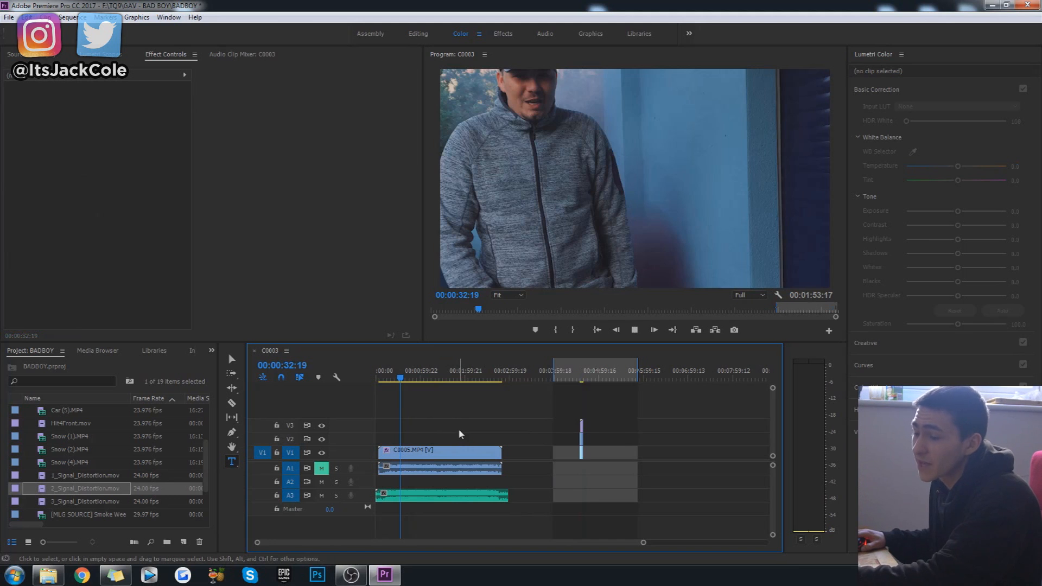
pyautogui.press('space')
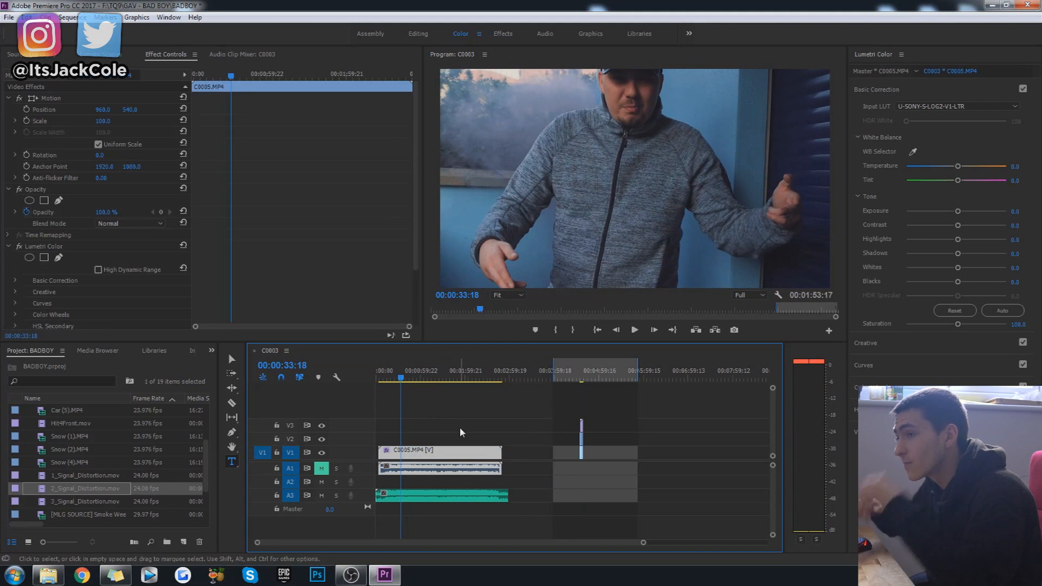